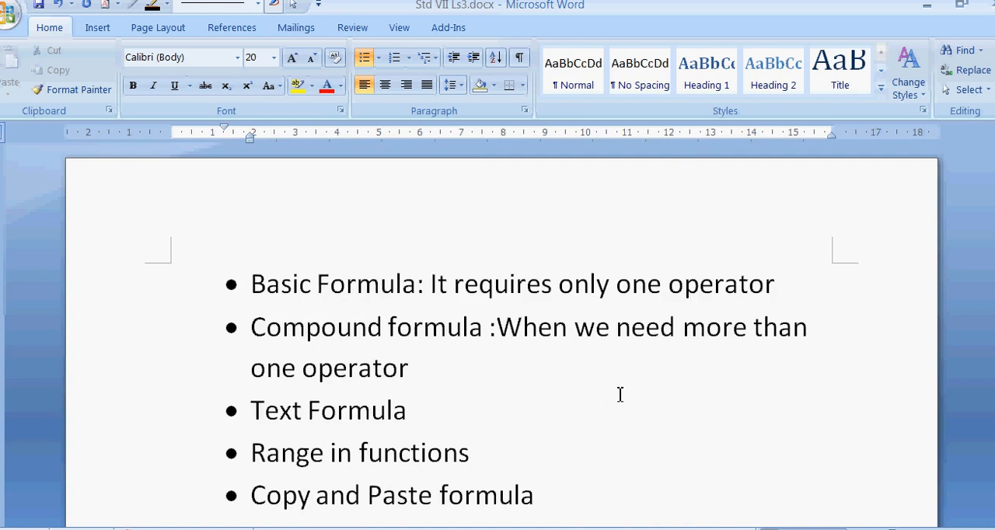
Add an unbulleted example line "=A1+A2+A3 or =2+3+5" beneath the Basic Formula bullet.
scroll(620, 395, down, 1)
scroll(620, 395, down, 1)
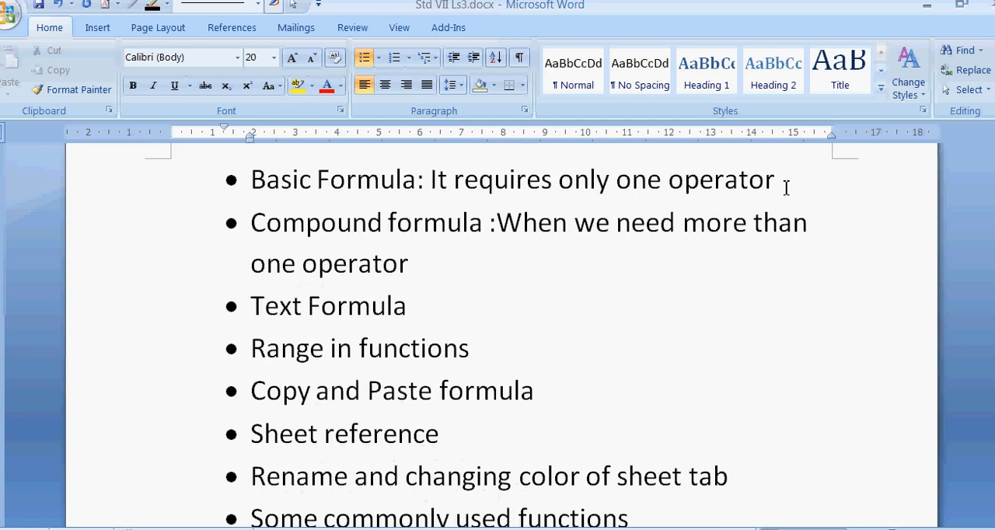
key(Return)
key(BackSpace)
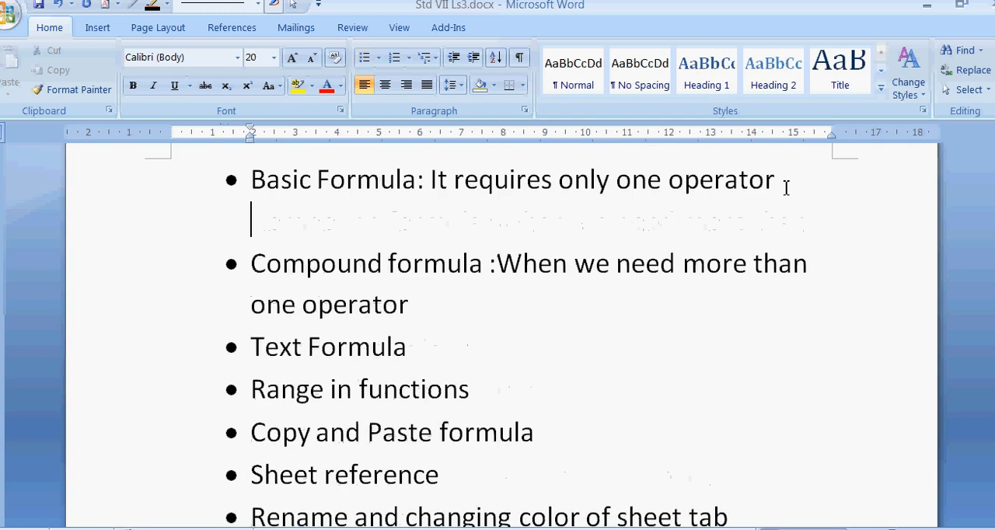
text(=A1+A)
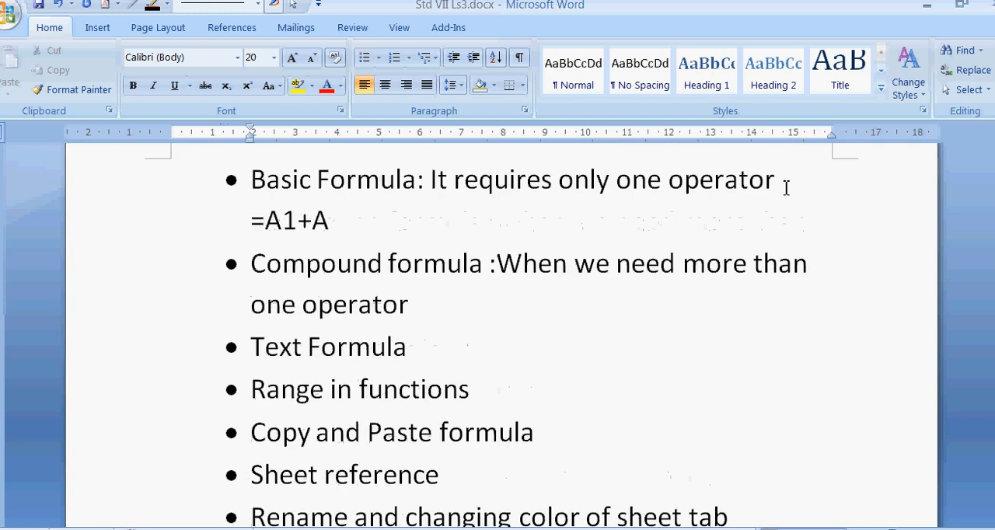
text(2+)
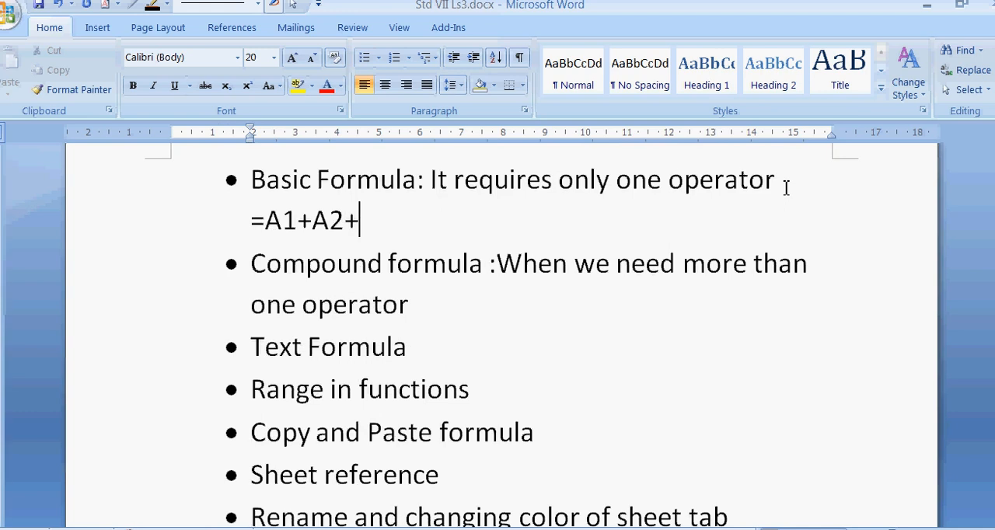
text(A3)
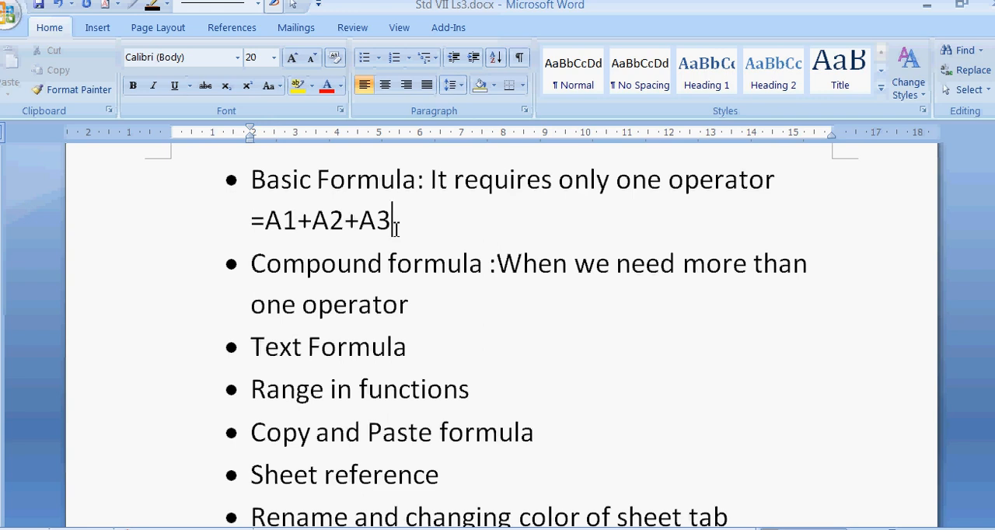
text(or =2+3+5)
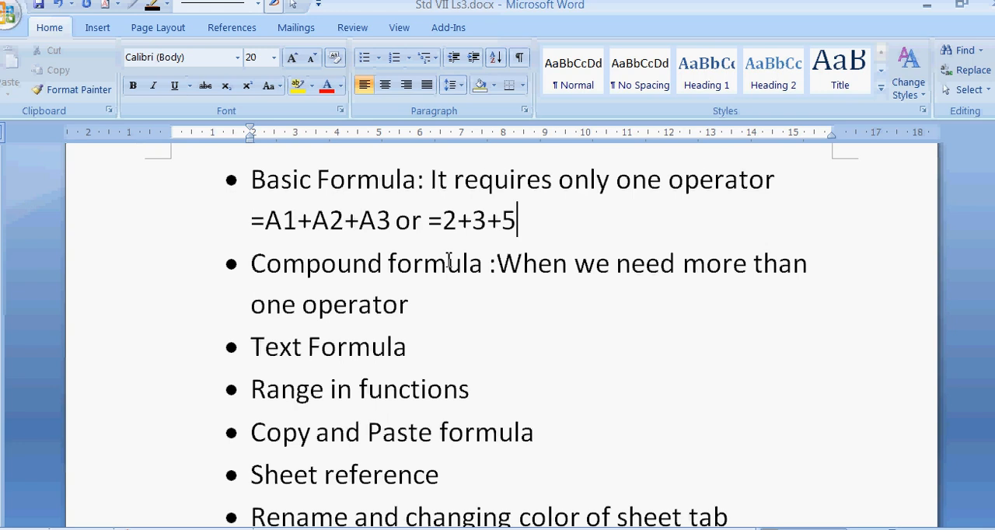
Add an unbulleted example line "=(A1*A2*A3)/100" beneath the Compound formula bullet.
click(428, 304)
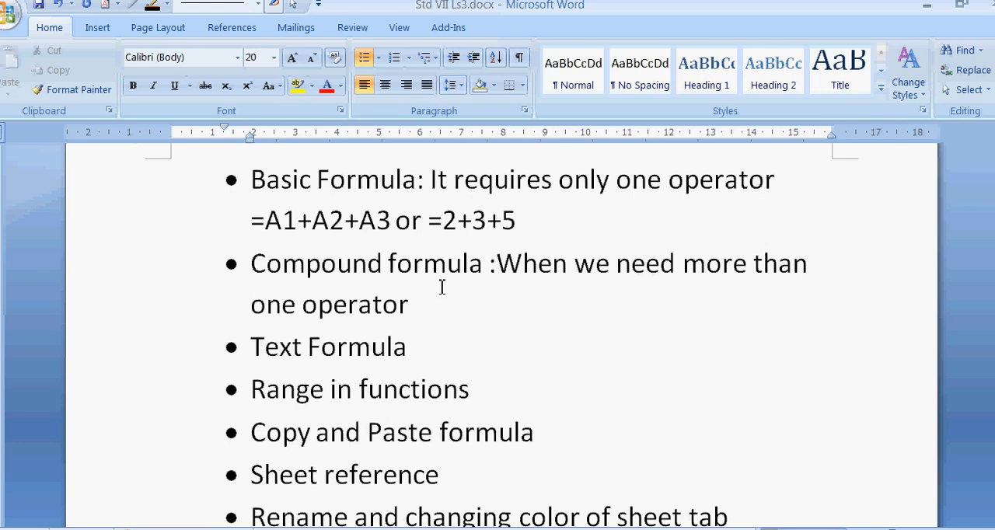
key(Return)
key(BackSpace)
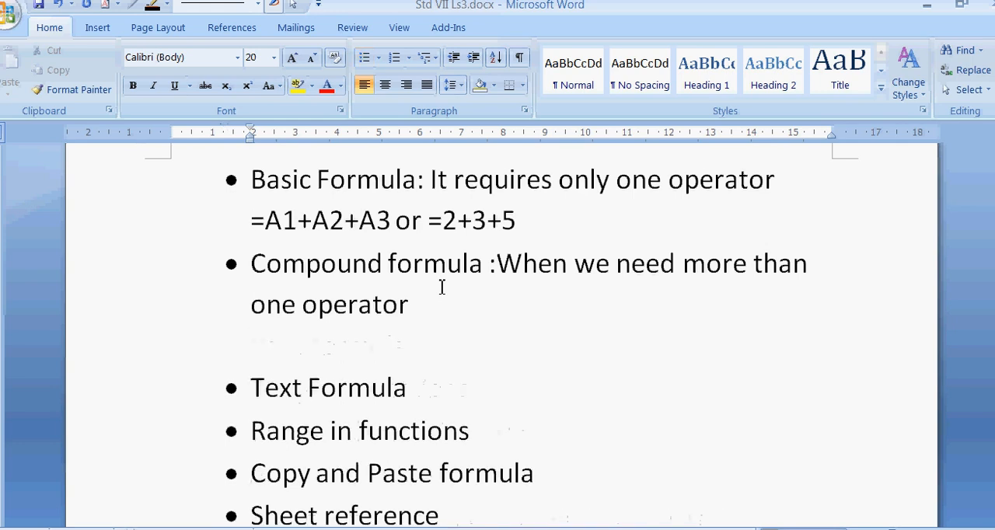
text(=(A1)
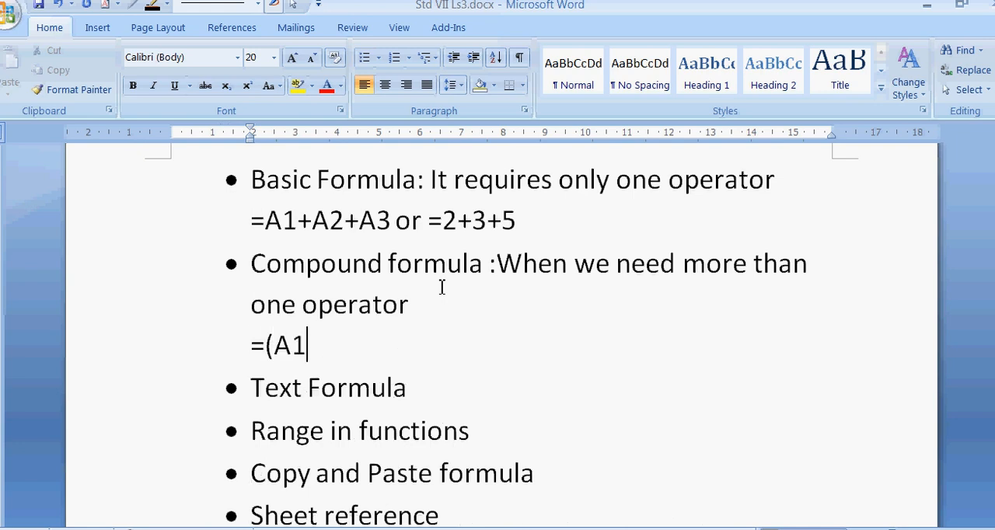
text(*A2*)
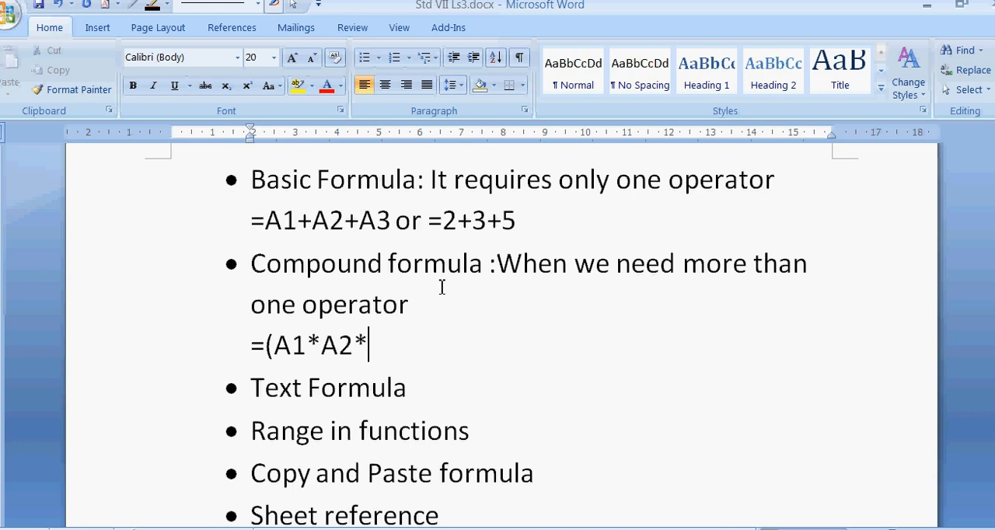
text(A3)/100)
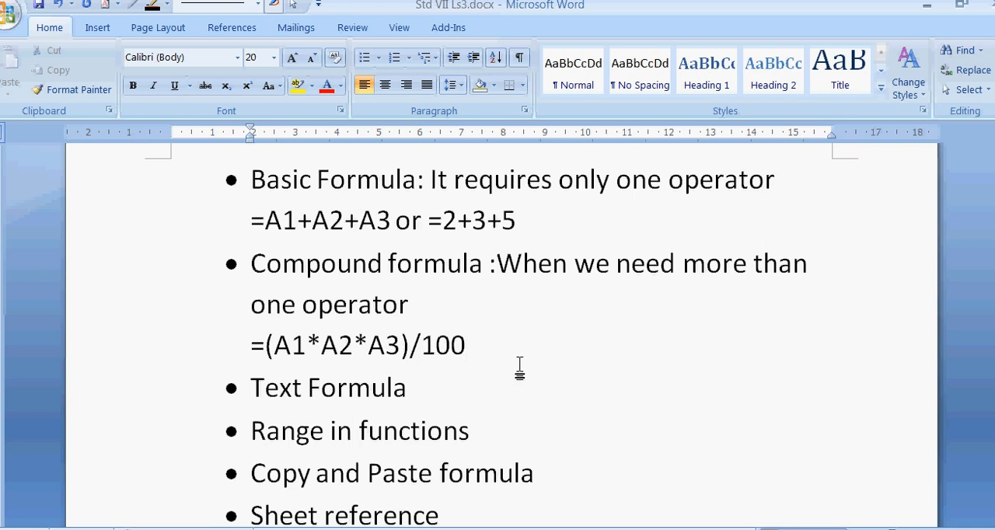
Add an unbulleted example line "=A1&A2" beneath the Text Formula bullet.
click(446, 386)
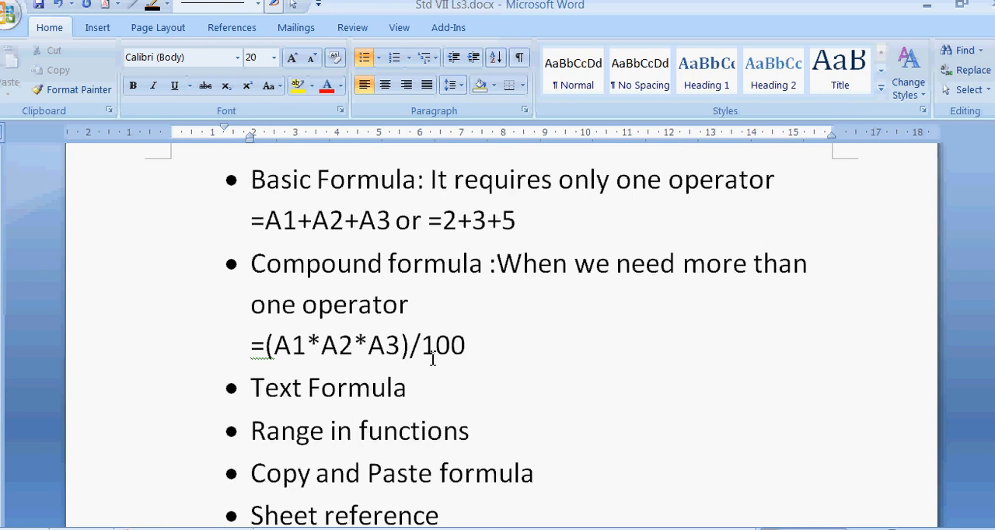
key(Return)
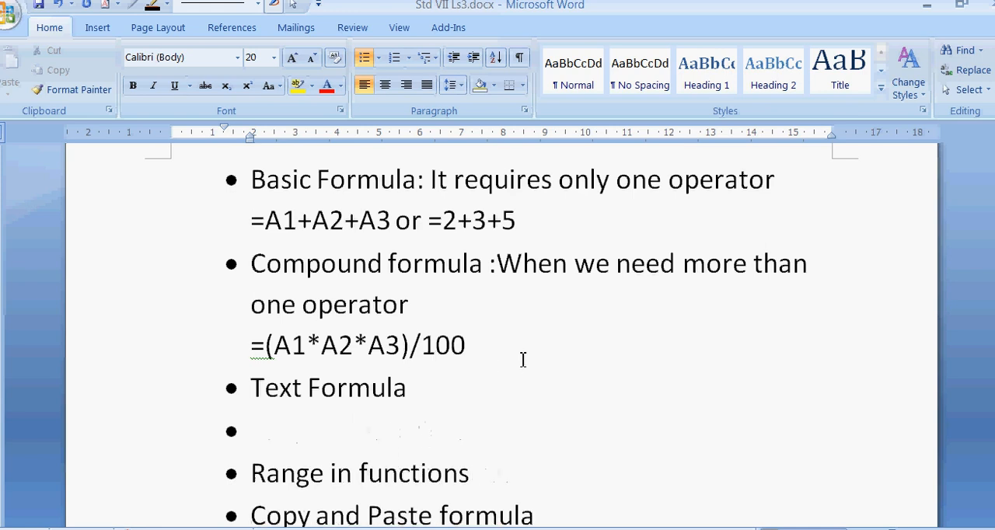
key(BackSpace)
text(=A1)
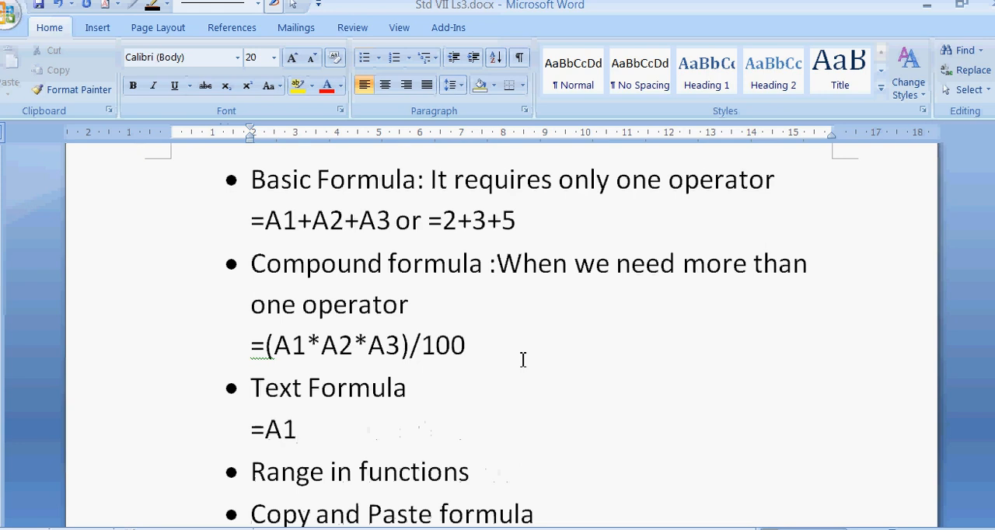
text(&A2)
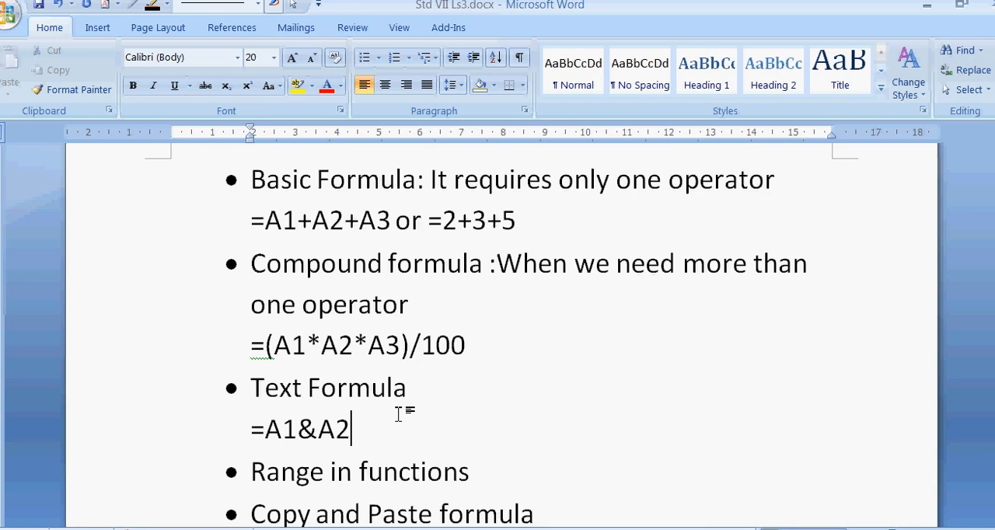
Add an unbulleted line "(A1:A10) argument in formula or functions" beneath the Range in functions bullet.
scroll(401, 414, down, 2)
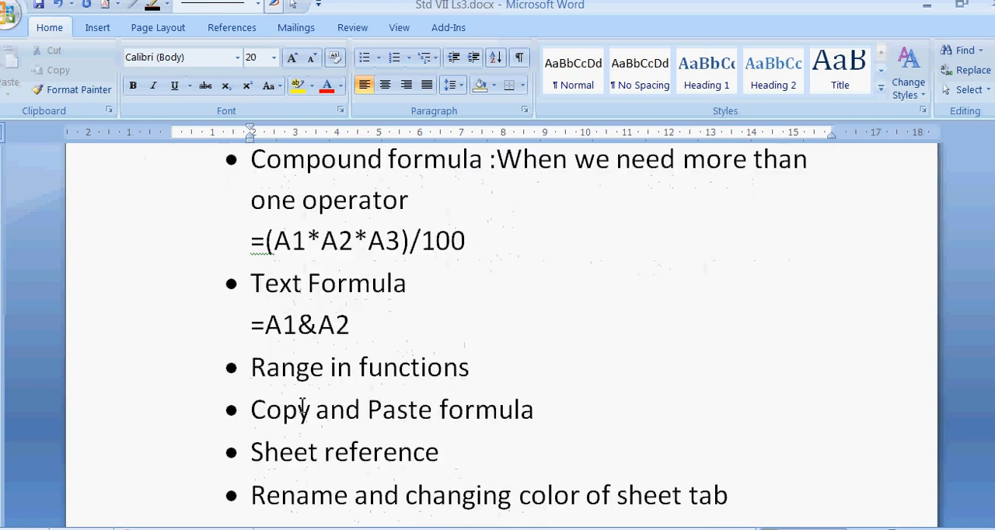
click(471, 367)
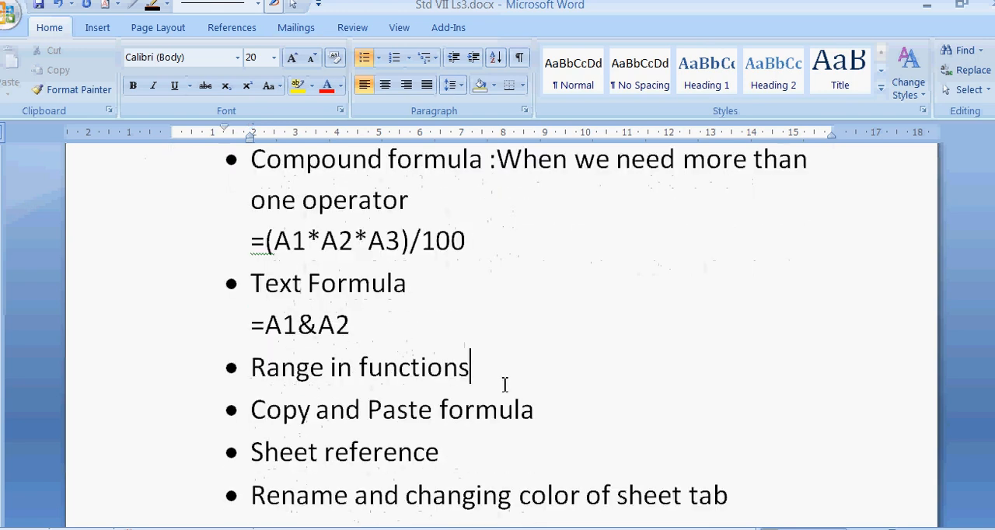
key(Return)
key(BackSpace)
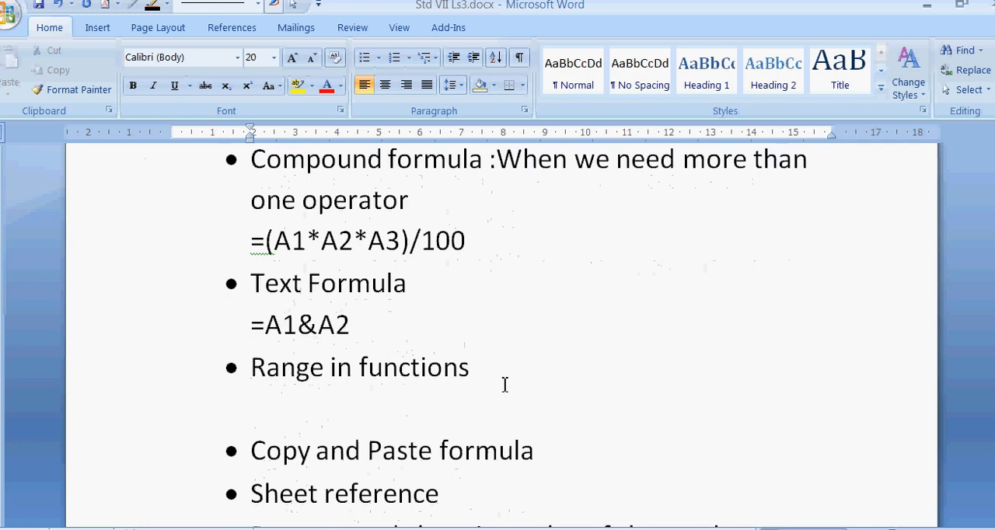
text((A1:)
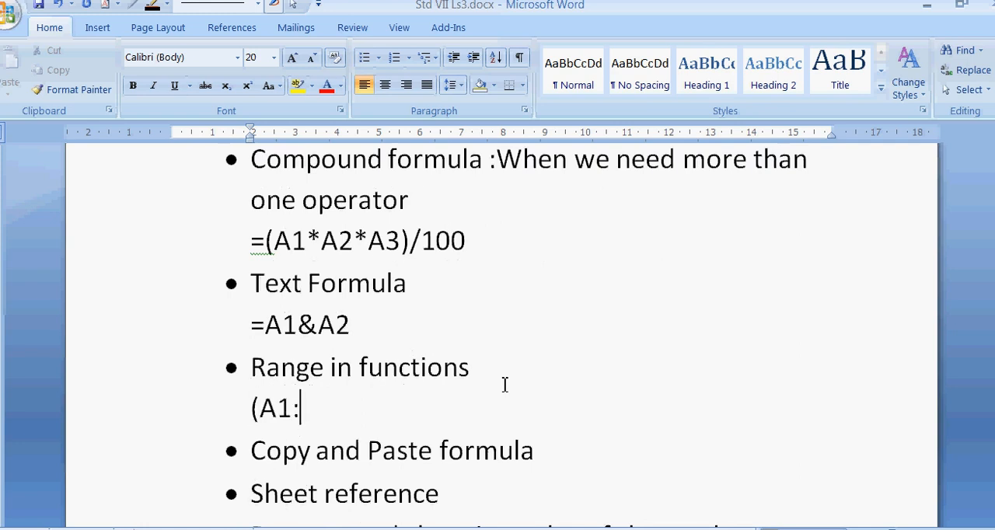
text(A10))
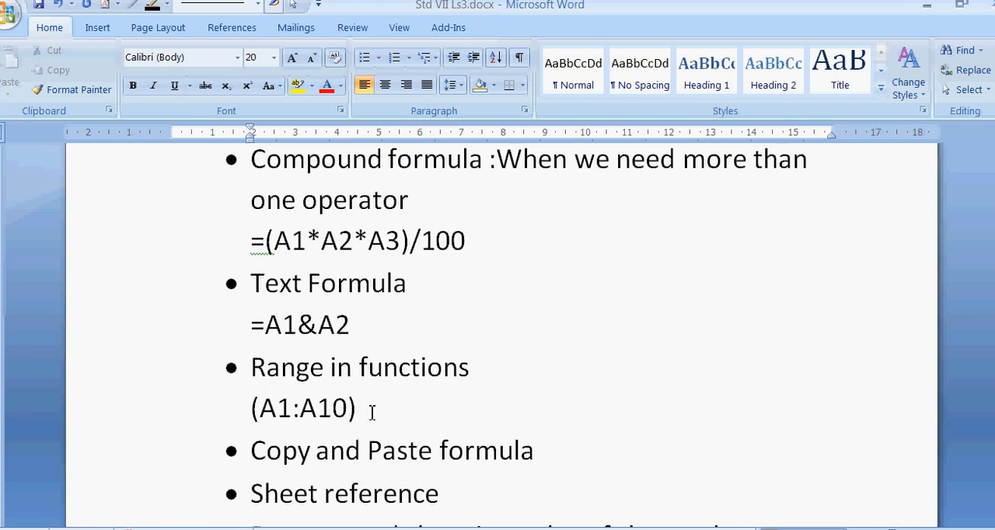
text(argumant in)
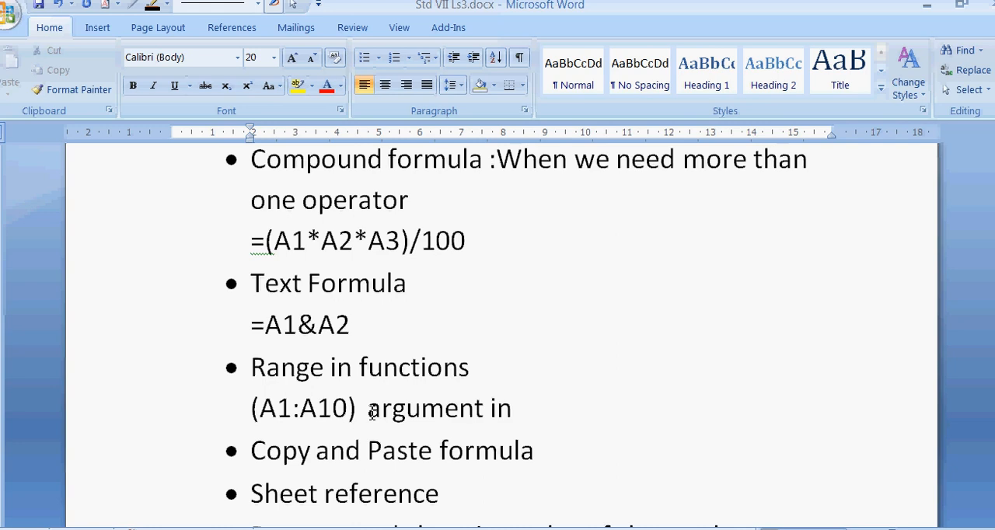
text( formula )
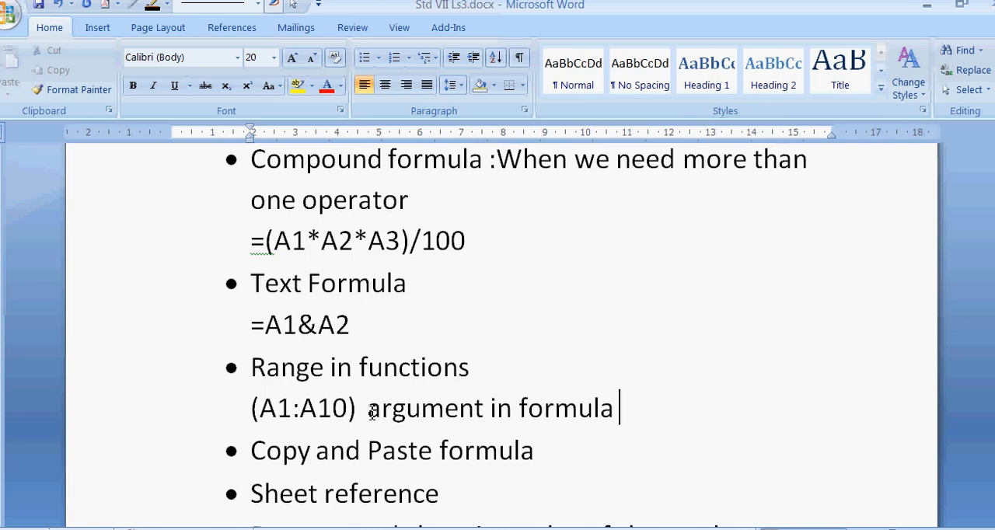
text(or functions)
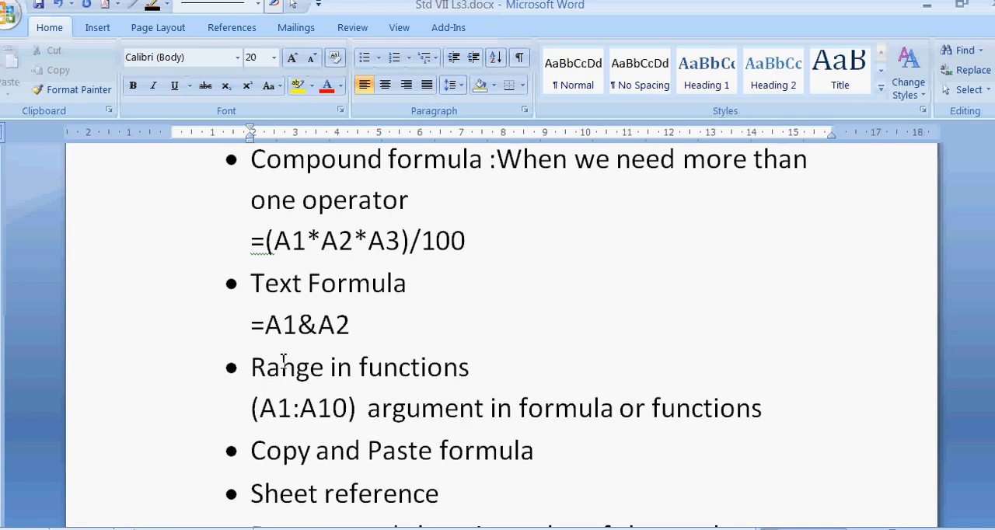
Ignore once the grammar flag before "argument" in the (A1:A10) line.
click(284, 452)
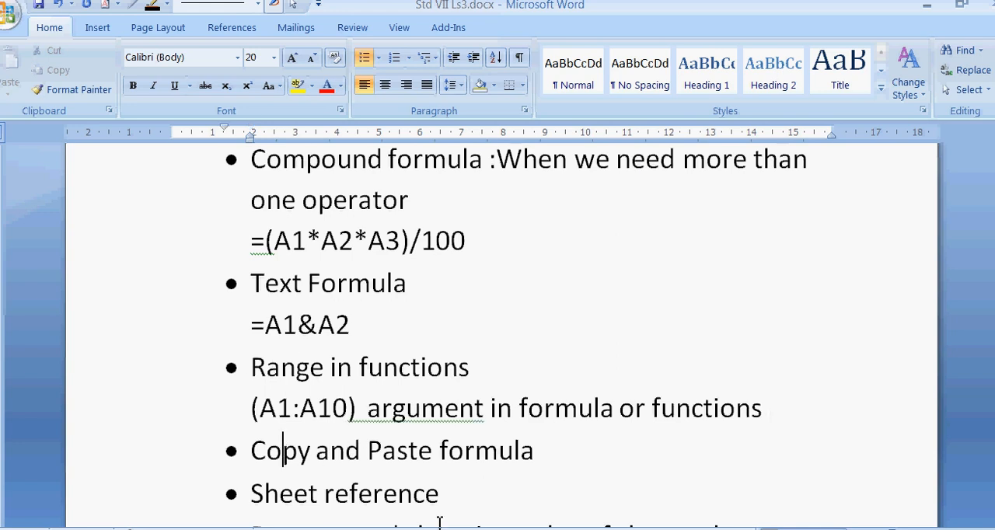
right_click(407, 418)
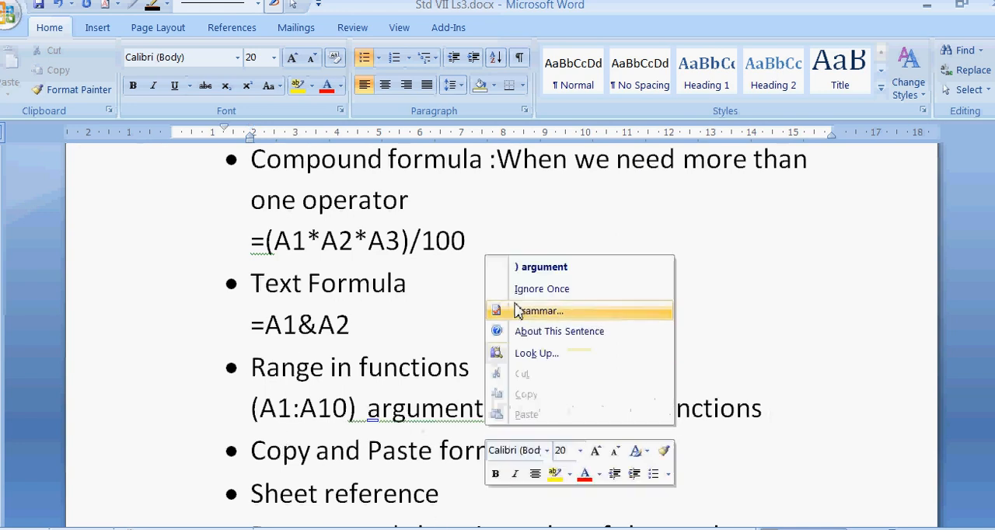
click(542, 289)
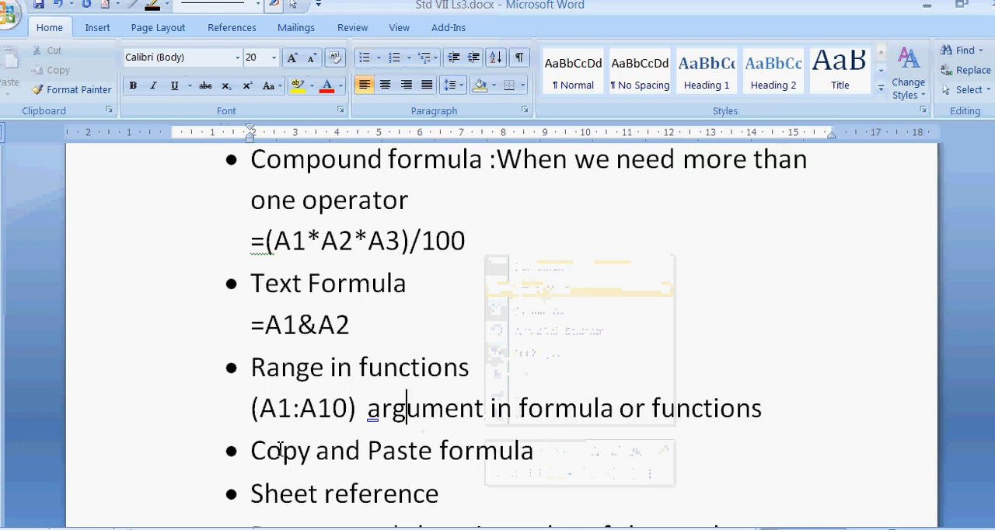
Add an unbulleted line "On copying relative cell address changes" beneath the Copy and Paste formula bullet, correcting any misspelling.
click(559, 463)
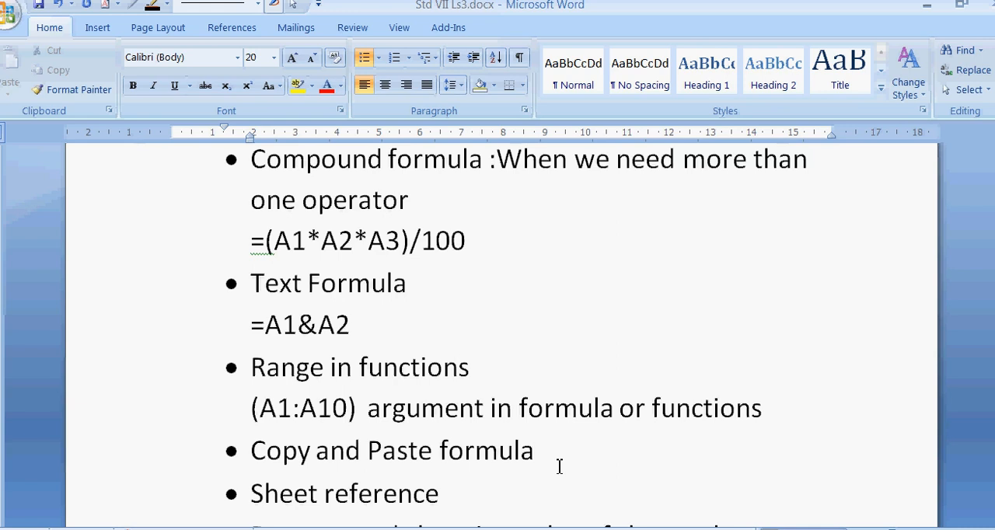
key(Return)
key(BackSpace)
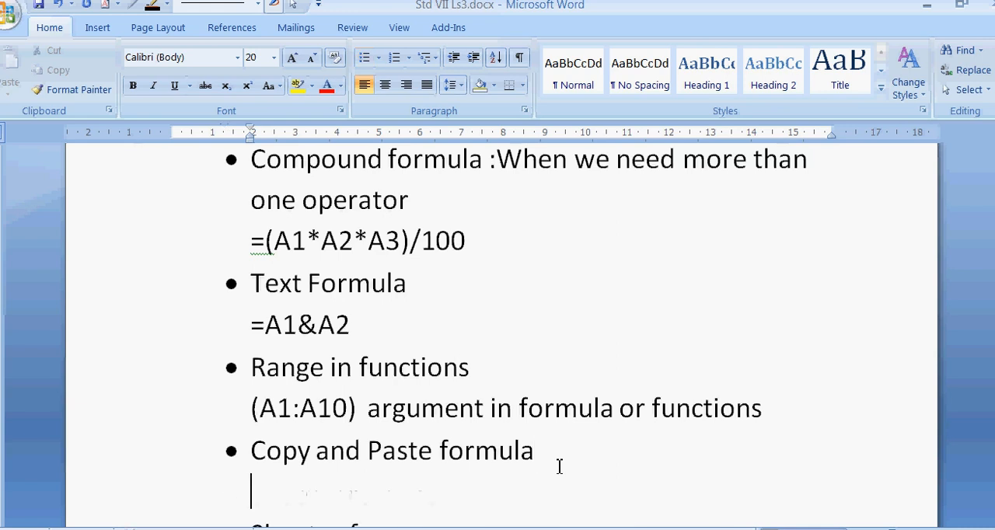
text(On cp)
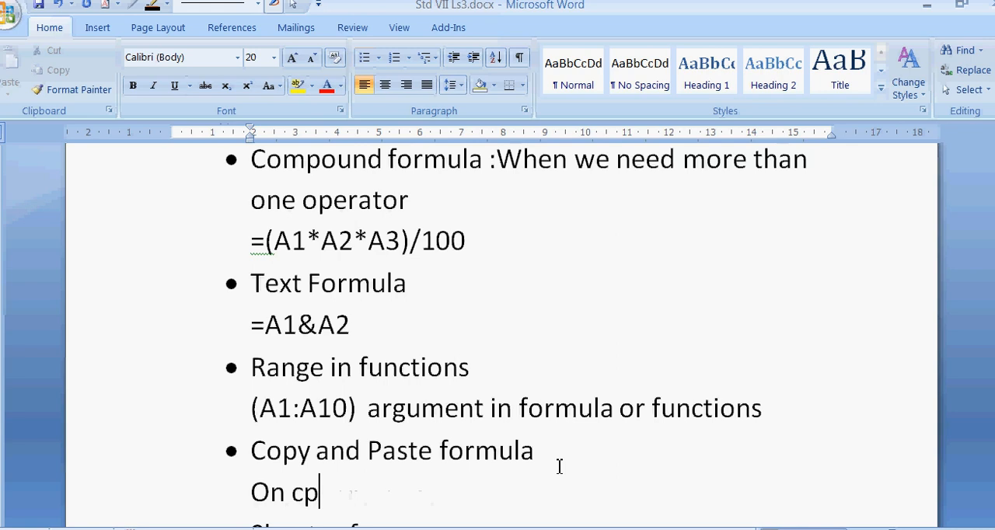
text(pying )
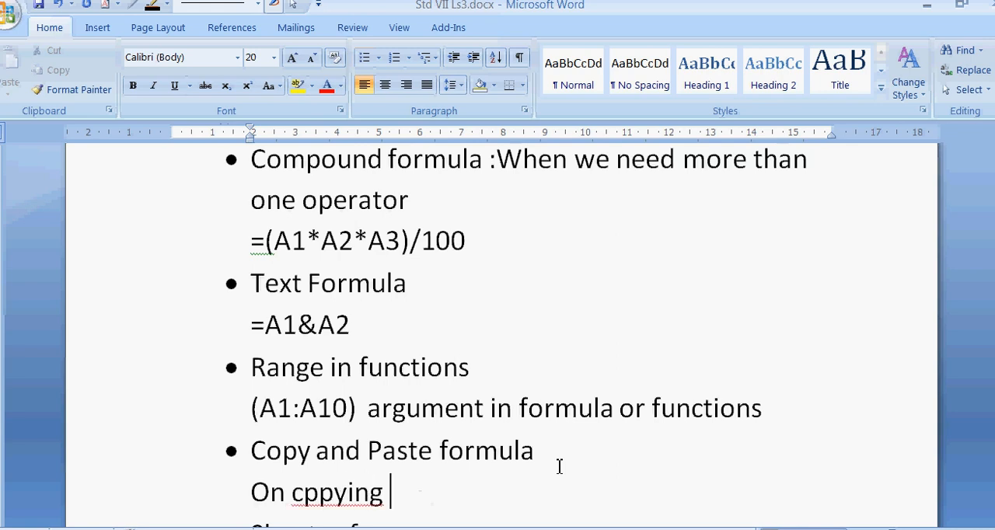
text(relative)
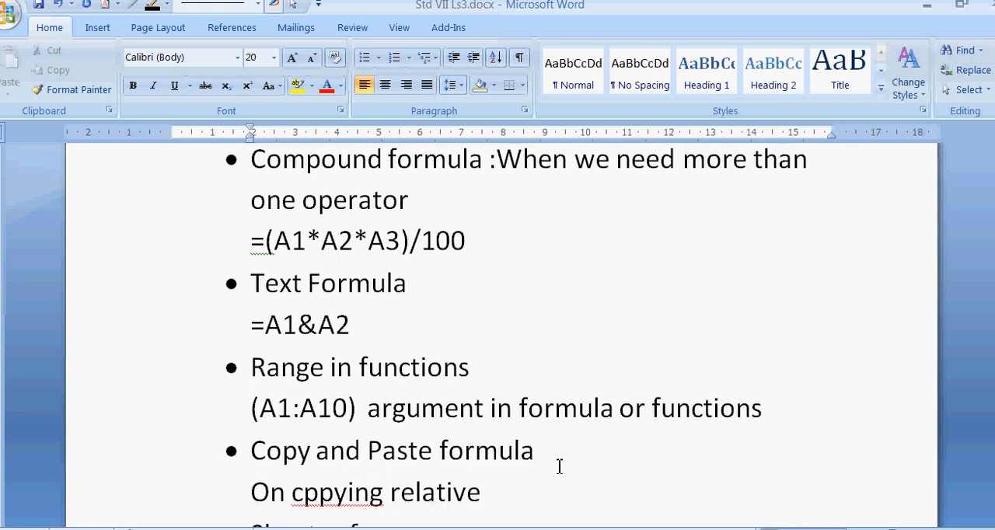
click(319, 495)
key(BackSpace)
text(o)
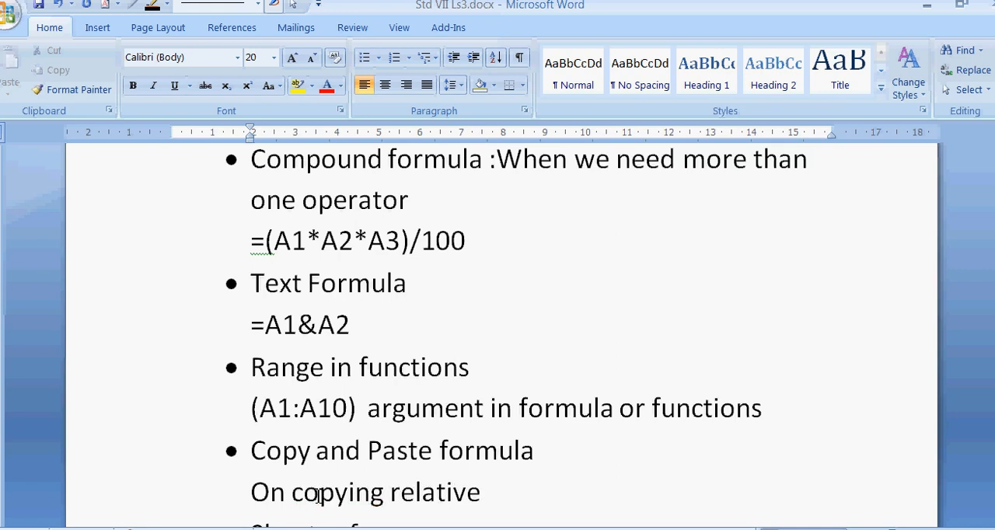
click(483, 492)
text(cell addr)
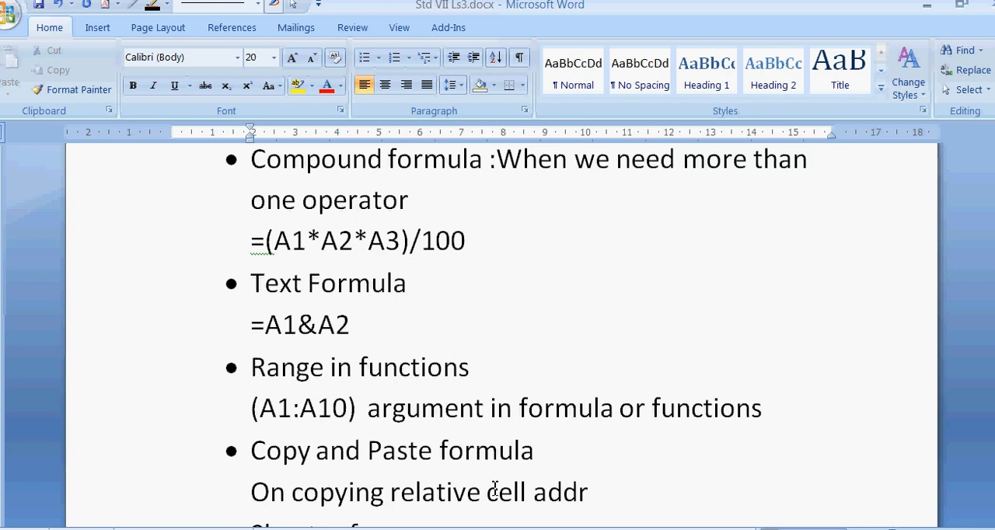
text(ess chan)
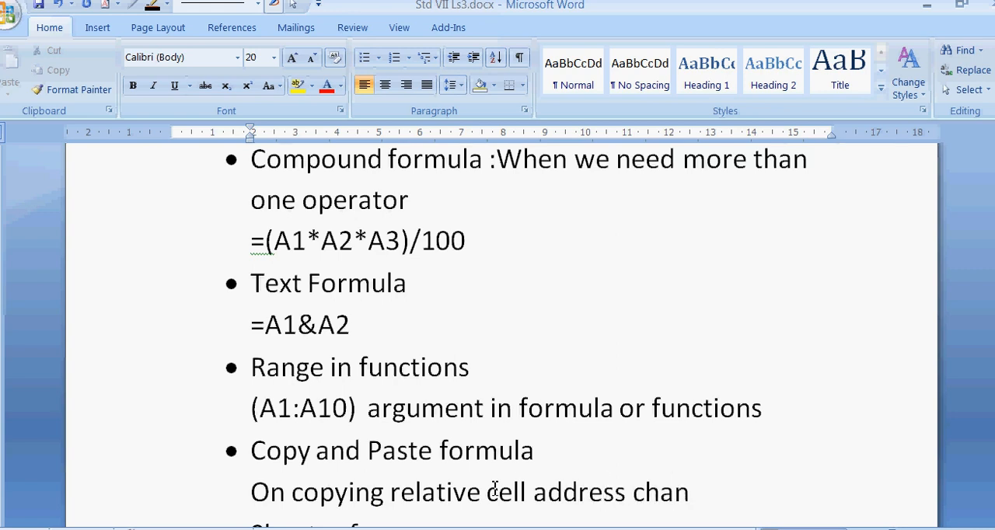
text(ges)
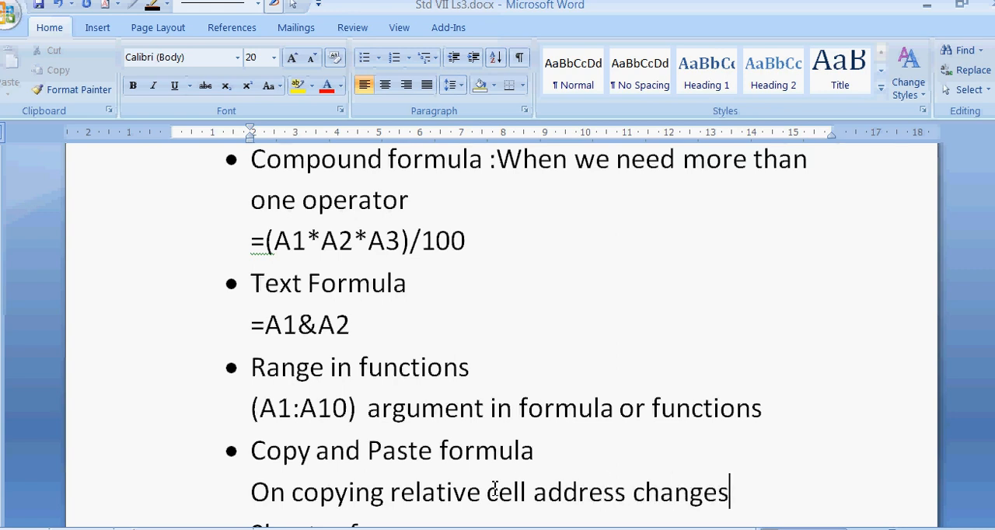
Add a second unbulleted line "On Copying absolute cell address does not change" beneath the Copy and Paste formula bullet.
key(Return)
text(On)
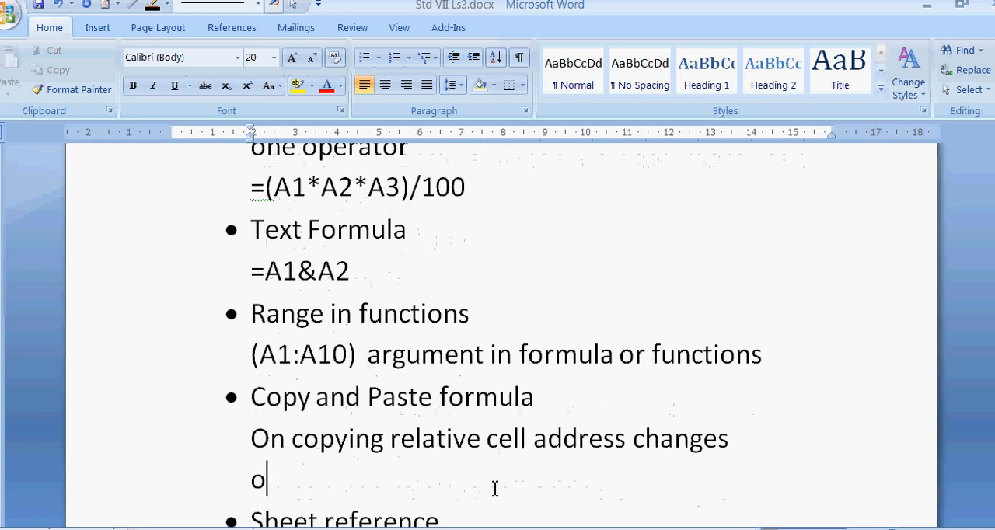
text( Copyi)
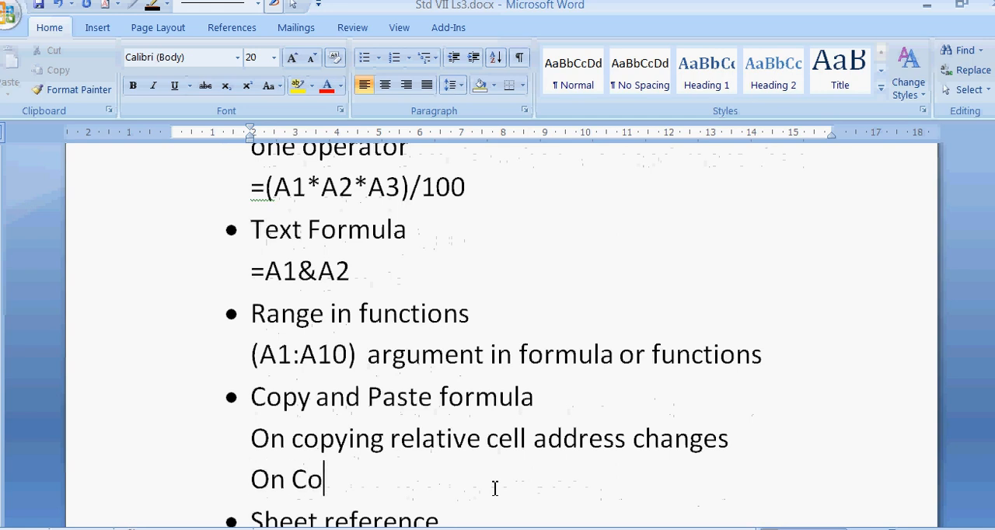
text(ng )
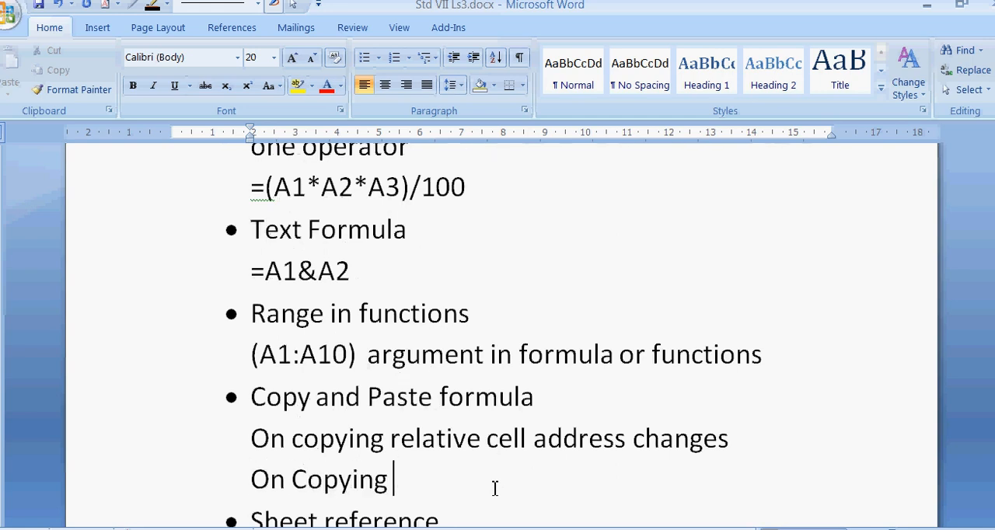
text(absolu)
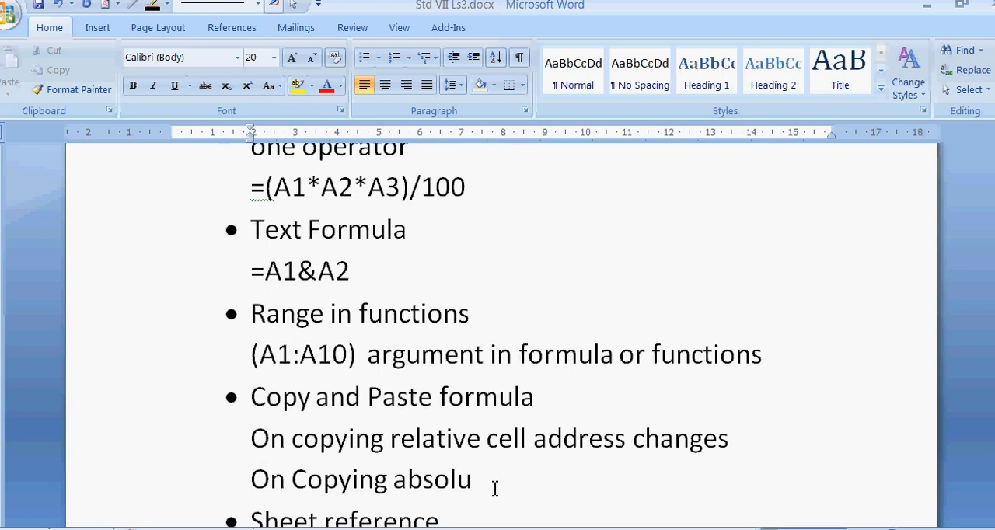
text(te cell address)
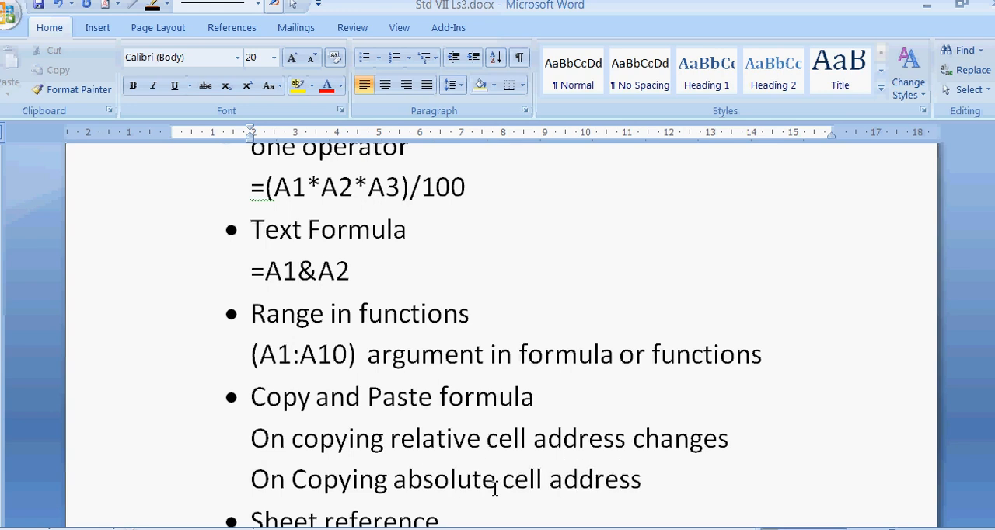
text( does no)
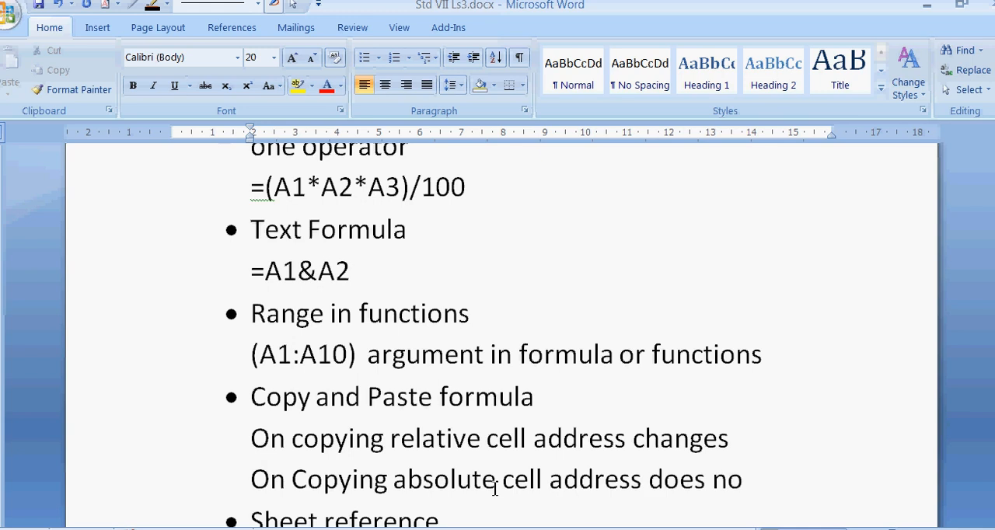
text(t change)
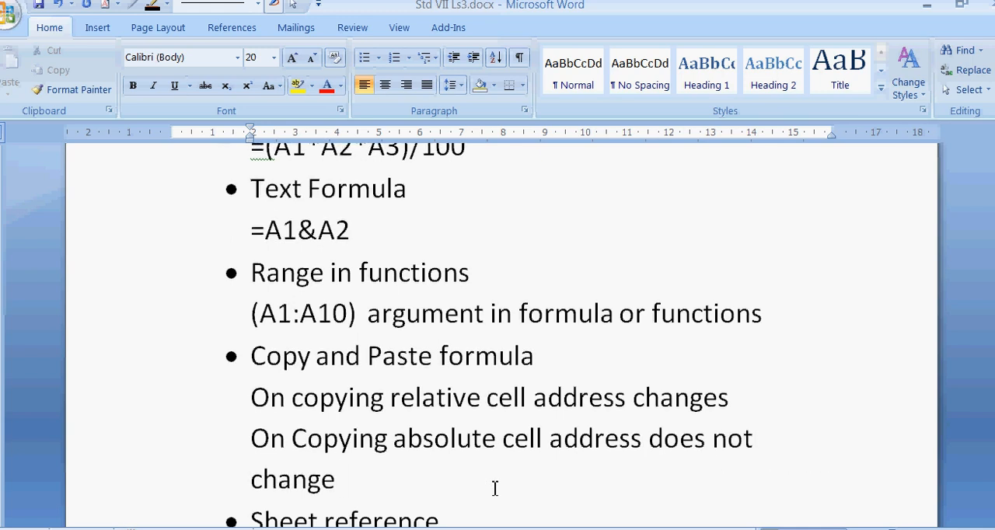
Insert "and pasting" after "copying" in the line about the relative cell address.
key(Right)
key(Right)
key(Right)
key(Right)
text(and pas)
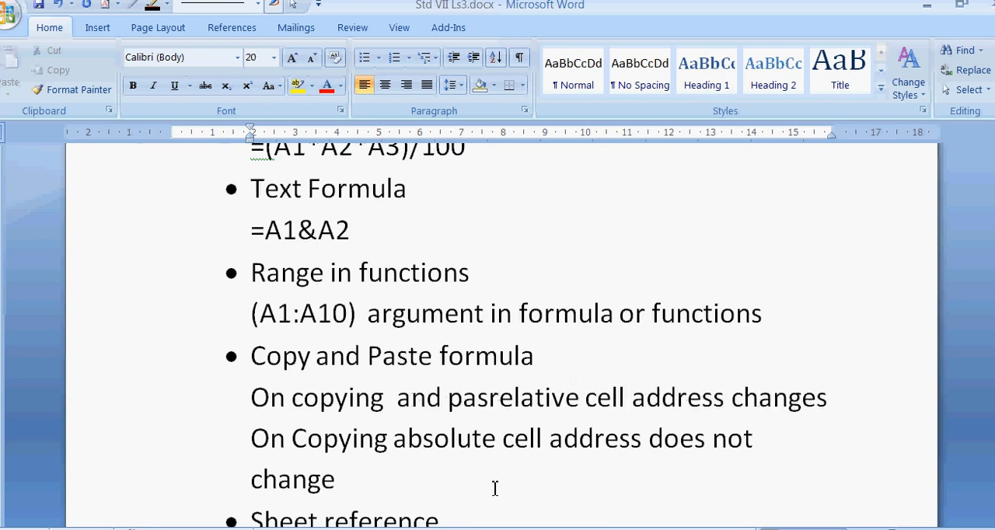
text(ting)
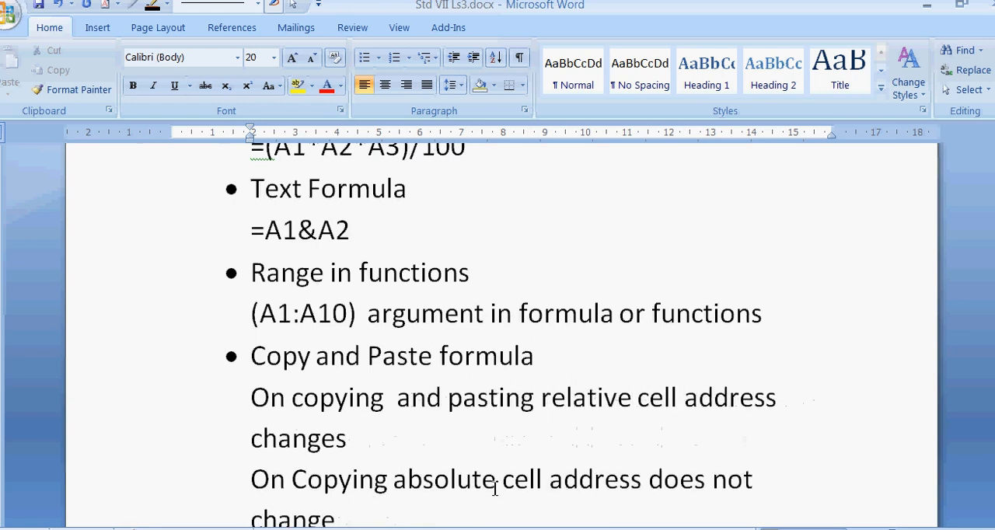
Insert "and pasting" after "Copying" in the line about the absolute cell address.
key(Down)
key(Down)
key(Up)
key(Left)
key(Left)
key(Left)
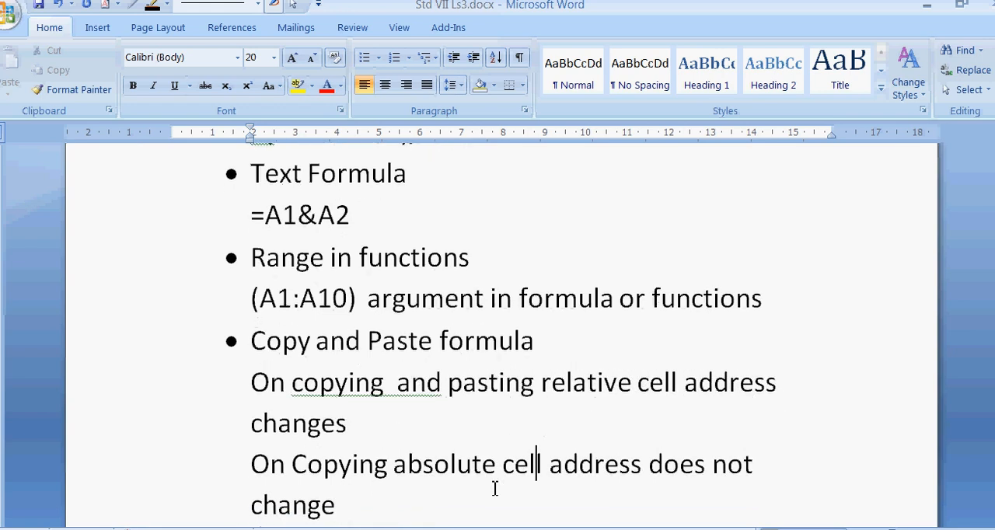
key(Left)
key(Left)
key(Left)
key(Left)
key(Left)
key(Left)
key(Left)
key(Left)
key(Left)
key(Left)
text(and past)
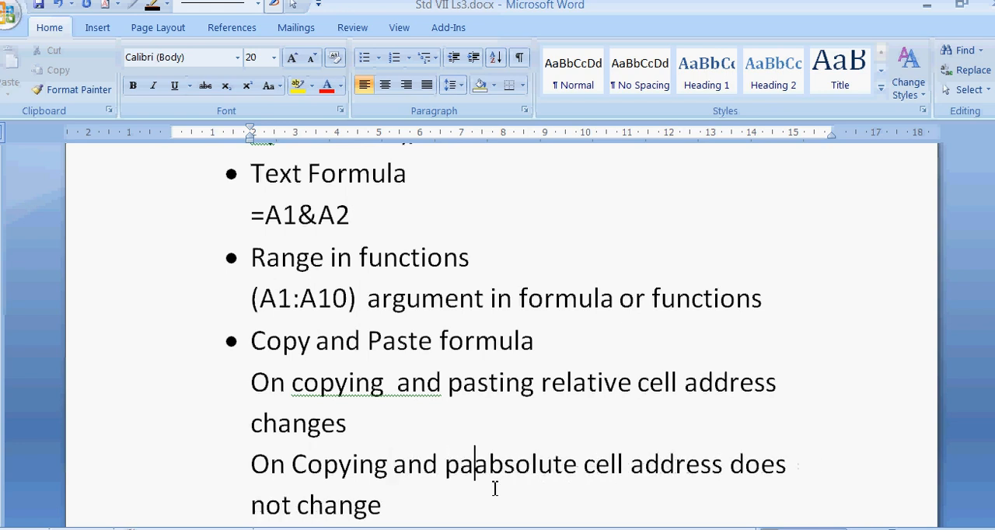
text(ing)
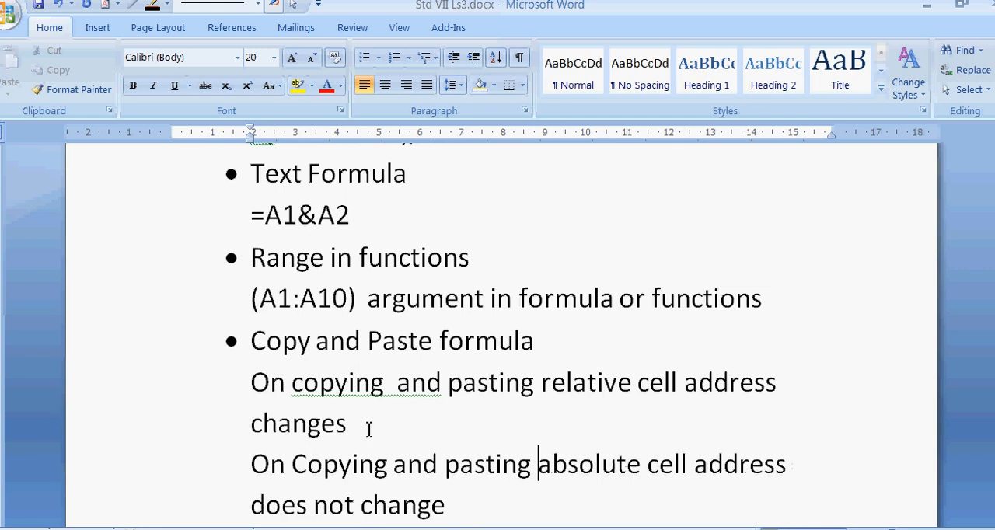
Add an unbulleted line beneath the Sheet reference bullet with the spaced examples "=Sheet1!A1" and "=sheet1!D2".
scroll(515, 424, down, 1)
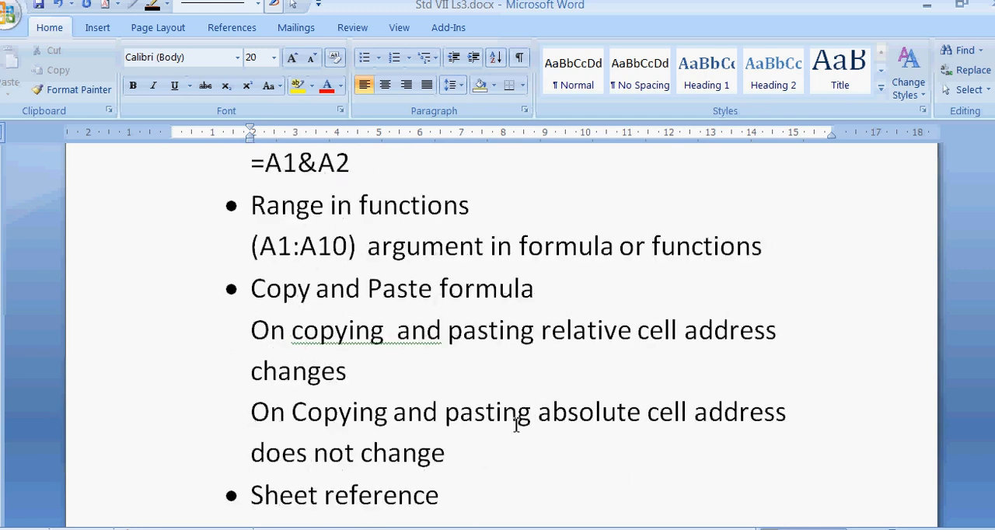
scroll(515, 424, down, 2)
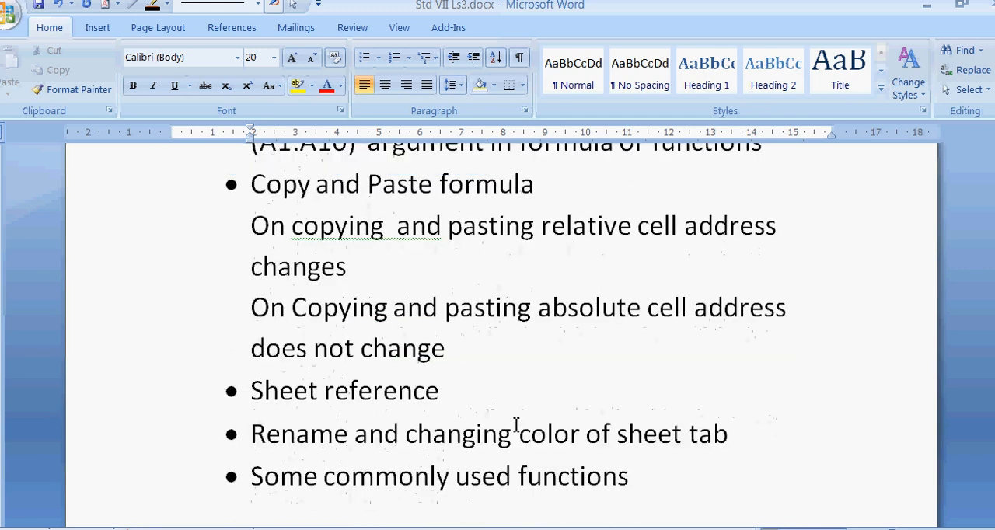
click(457, 392)
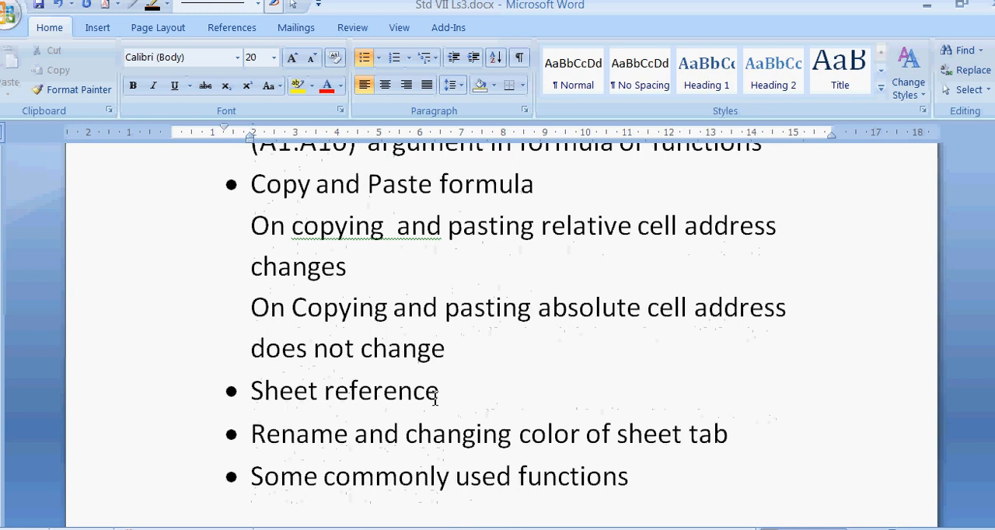
key(Return)
key(BackSpace)
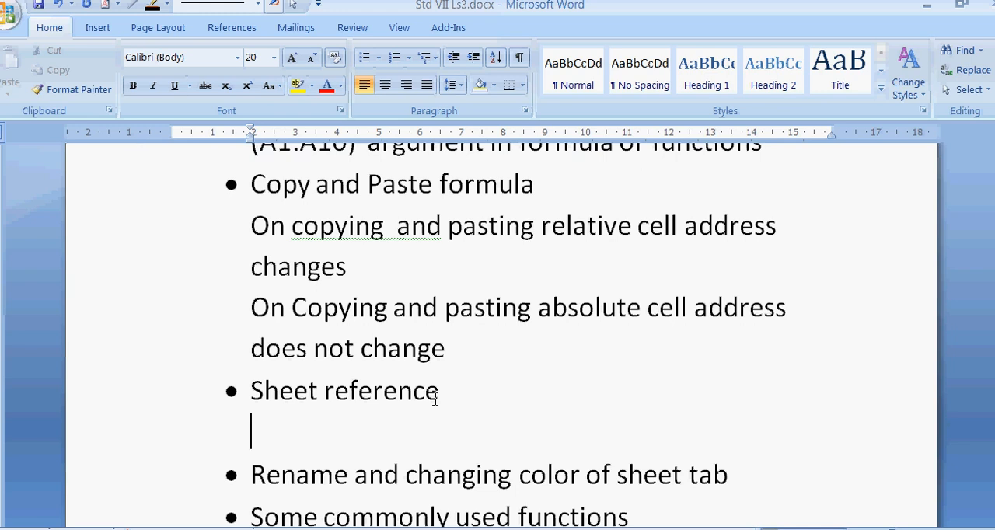
text(=Sheet1!)
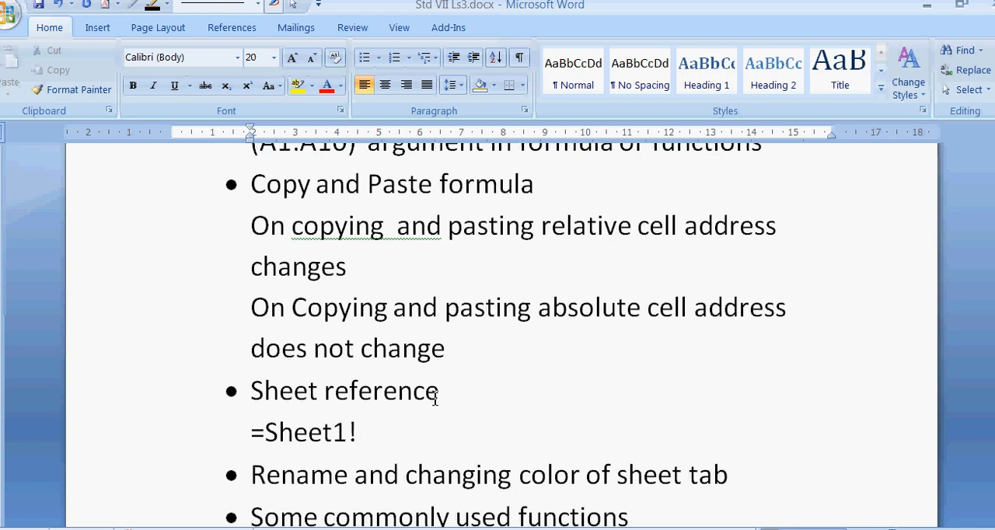
text(A1)
text(=sheet1)
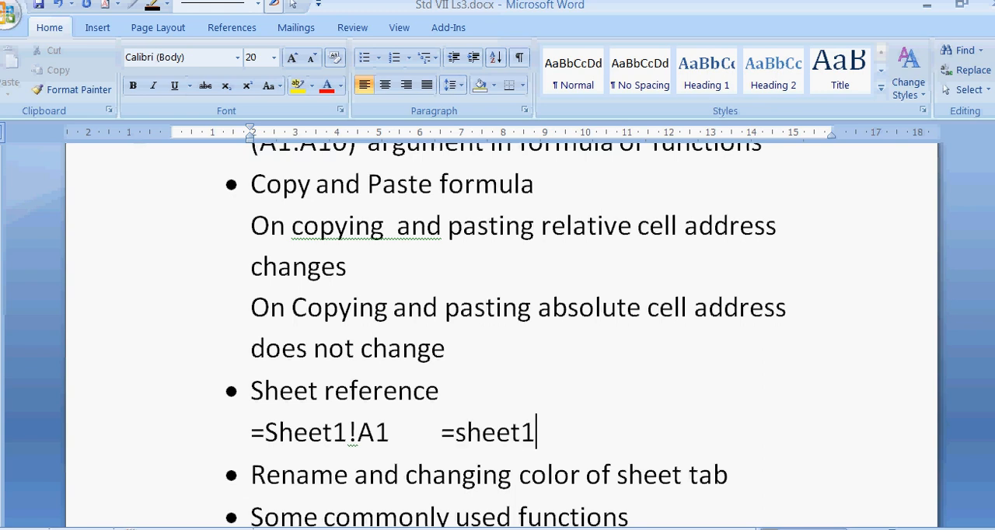
text(!D2)
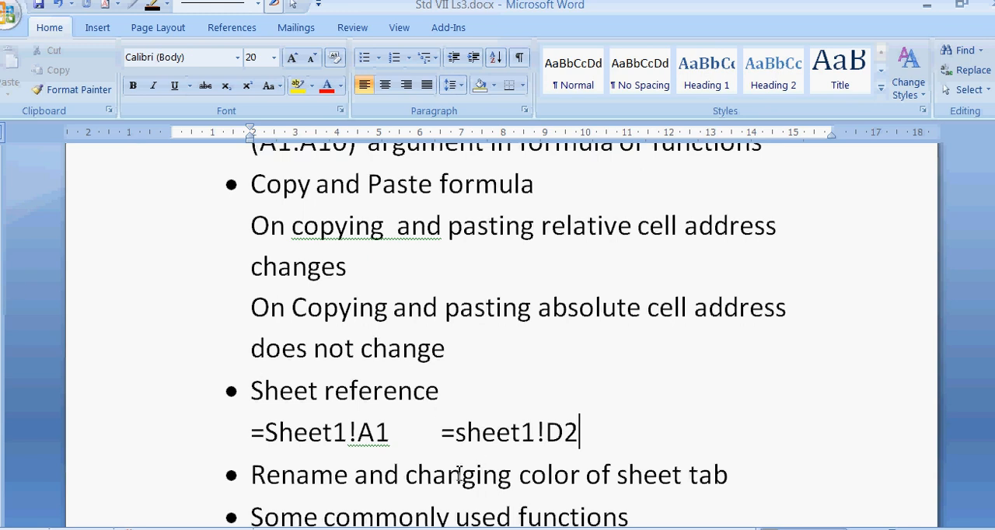
Add an unbulleted line "Right click" beneath the Rename and changing color of sheet tab bullet.
scroll(455, 458, down, 1)
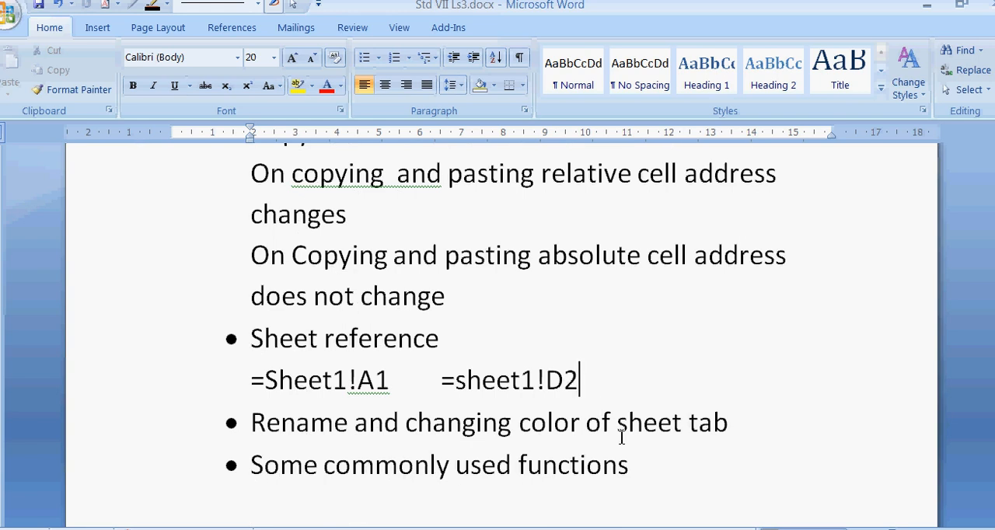
click(750, 418)
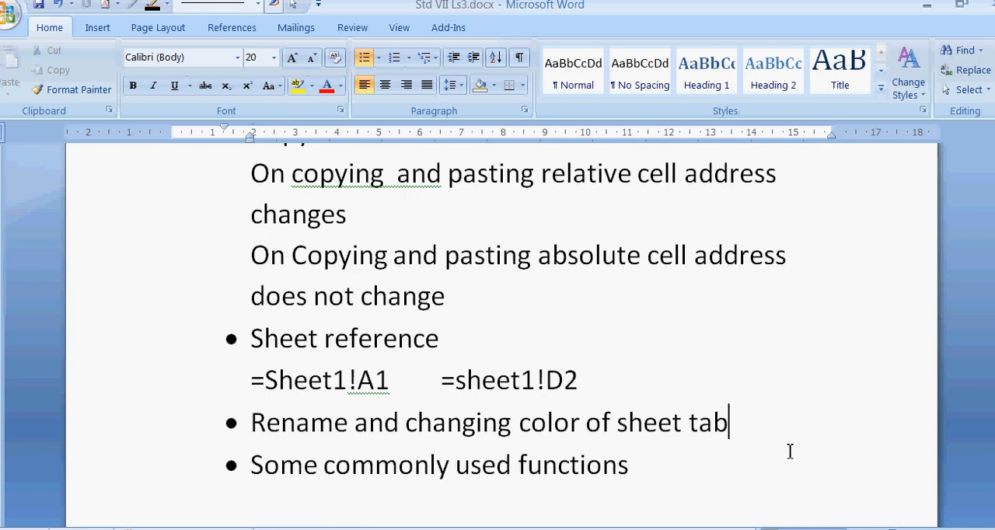
key(Return)
key(BackSpace)
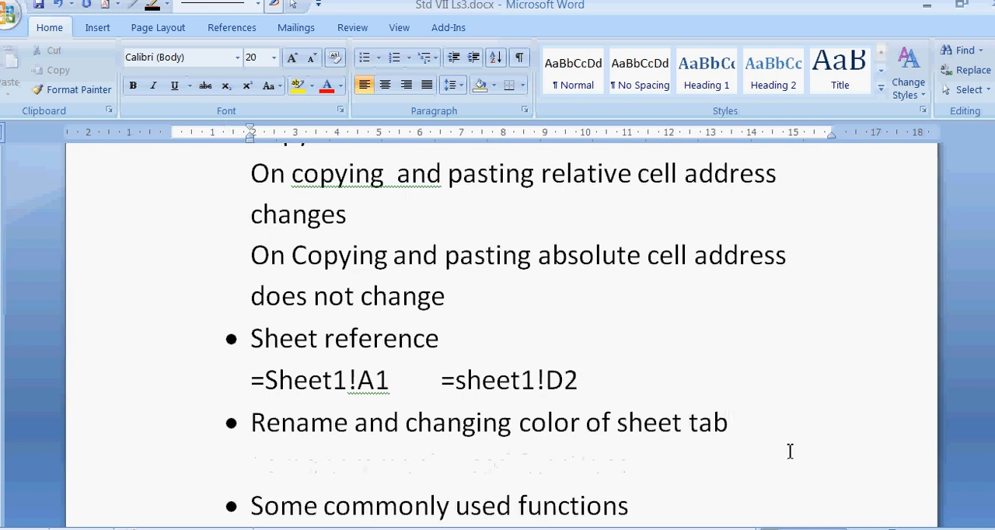
text(right )
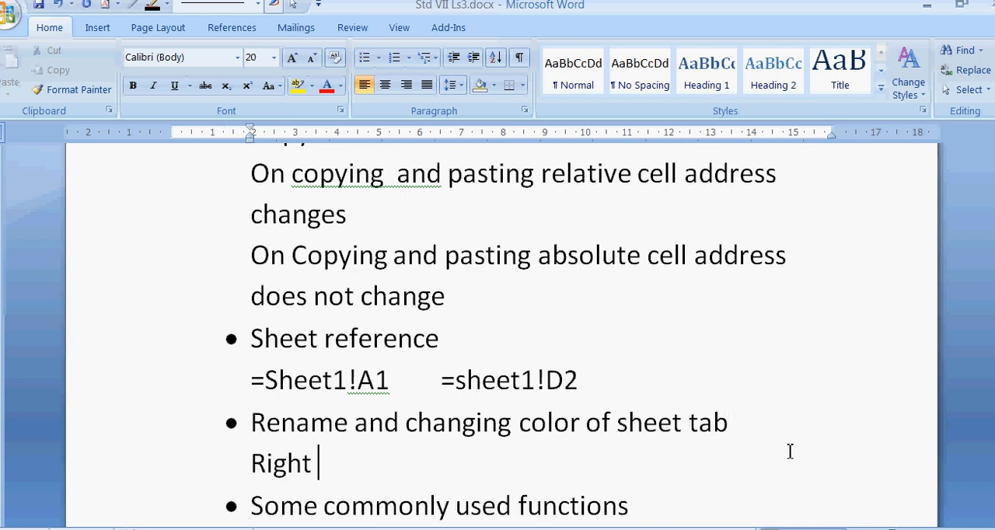
text(click)
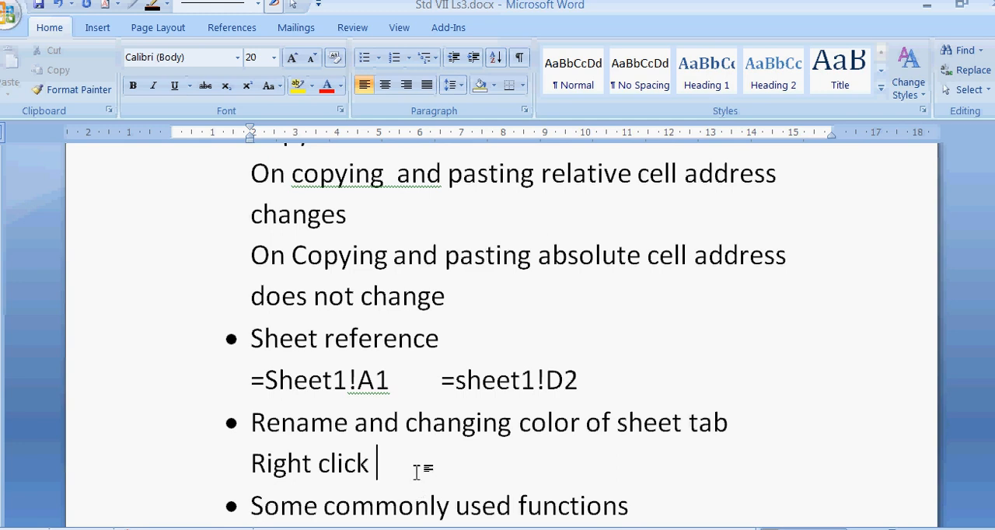
Extend the last bullet to read "Some commonly used functions in excel", with a new paragraph after it.
scroll(420, 471, down, 1)
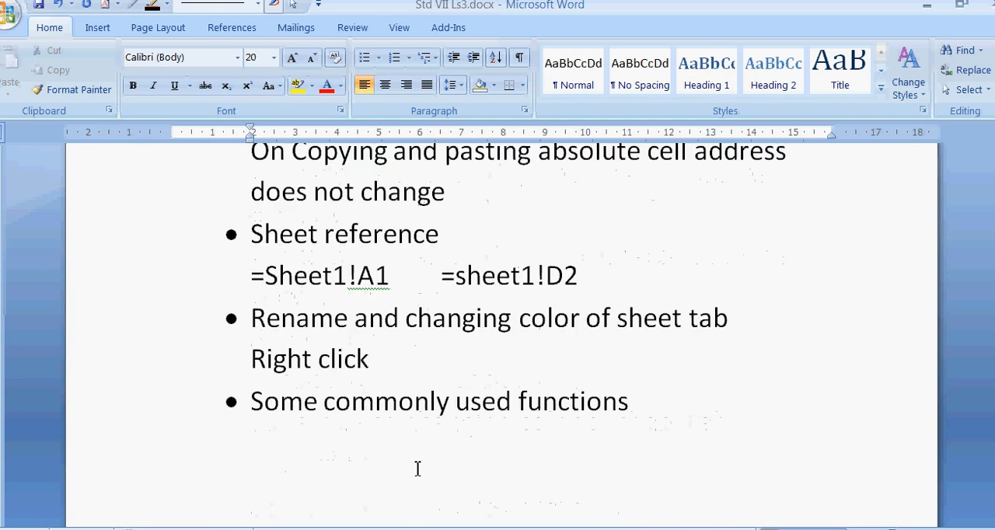
click(652, 398)
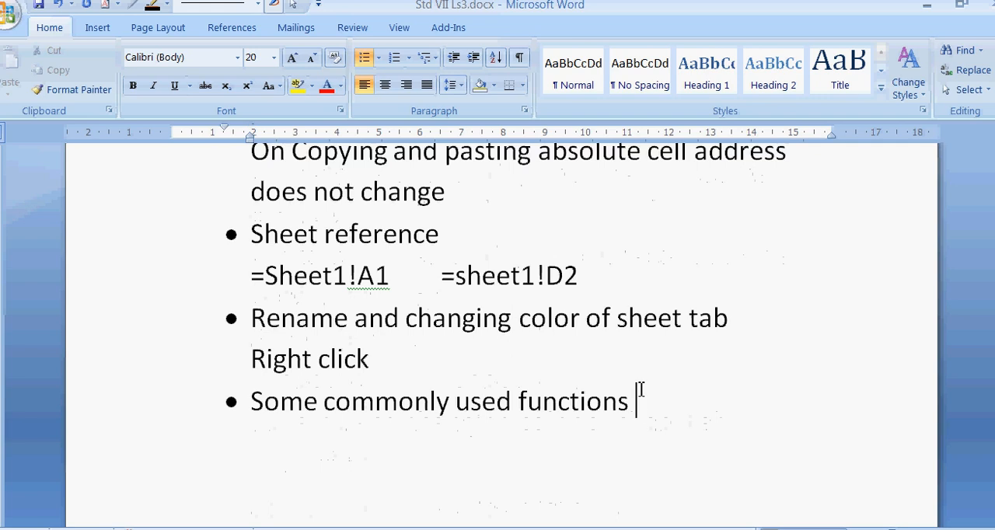
text(in excel)
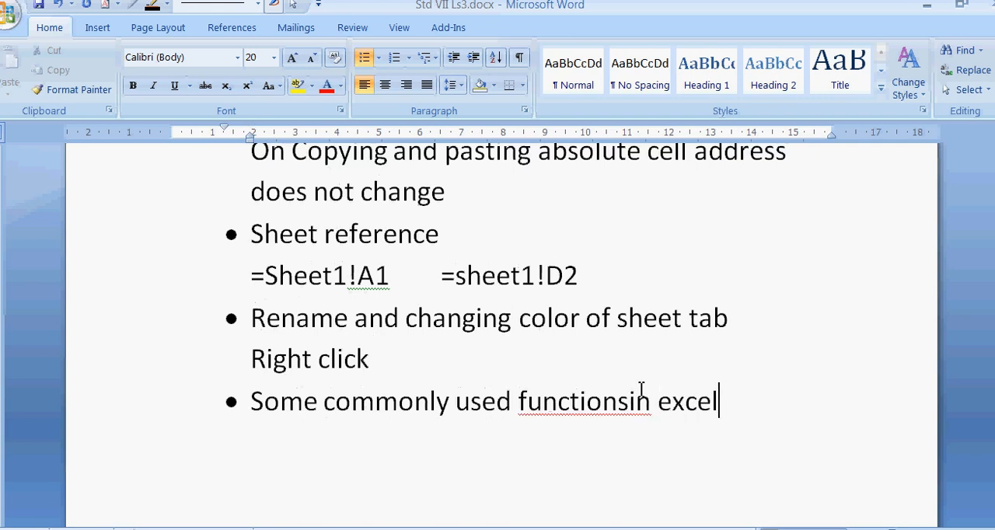
key(Return)
click(631, 403)
List Sum, Average, Max and Min on separate unbulleted lines beneath the commonly used functions bullet.
click(307, 455)
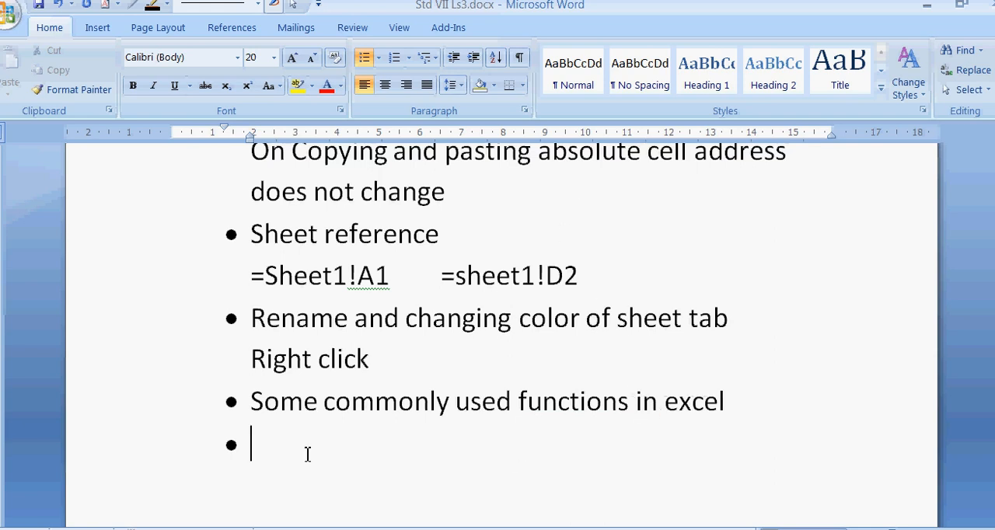
key(BackSpace)
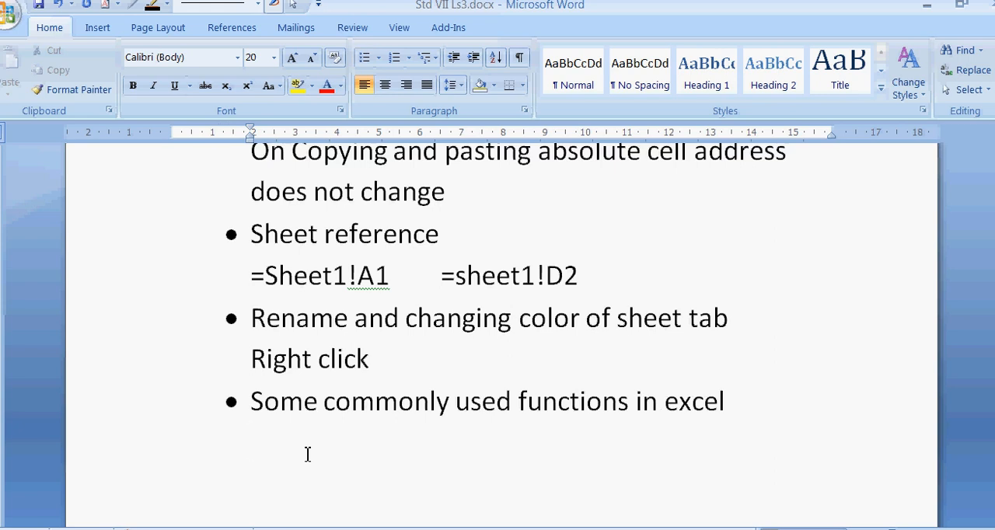
text(sum )
text(average)
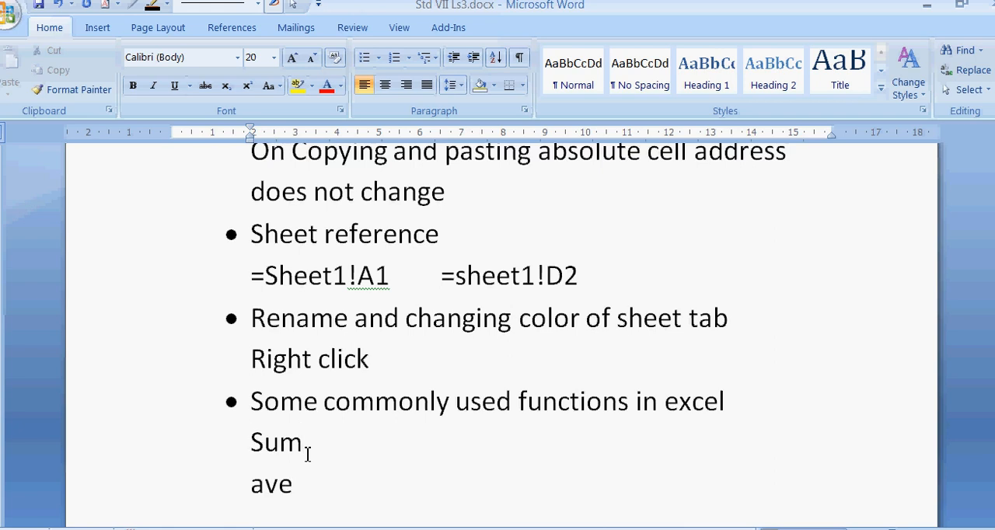
key(Return)
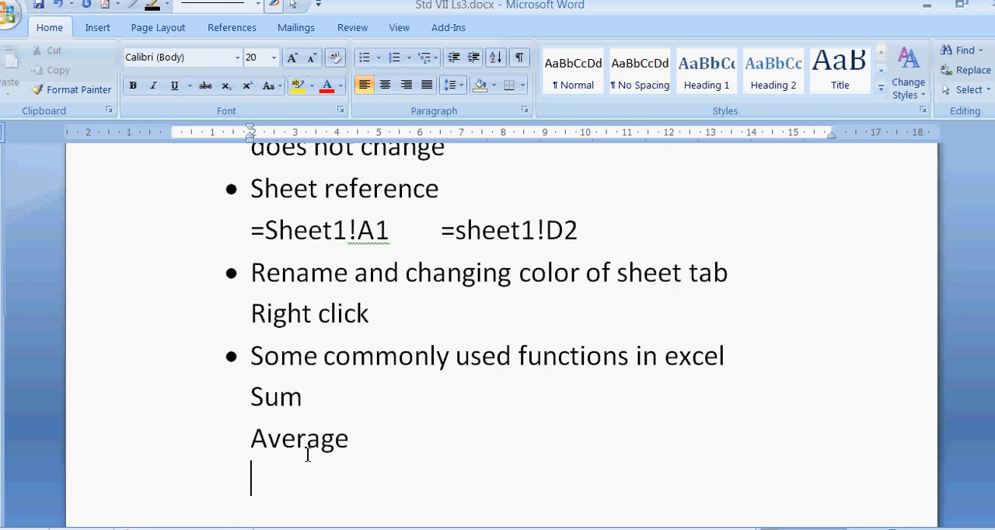
text(max)
key(Return)
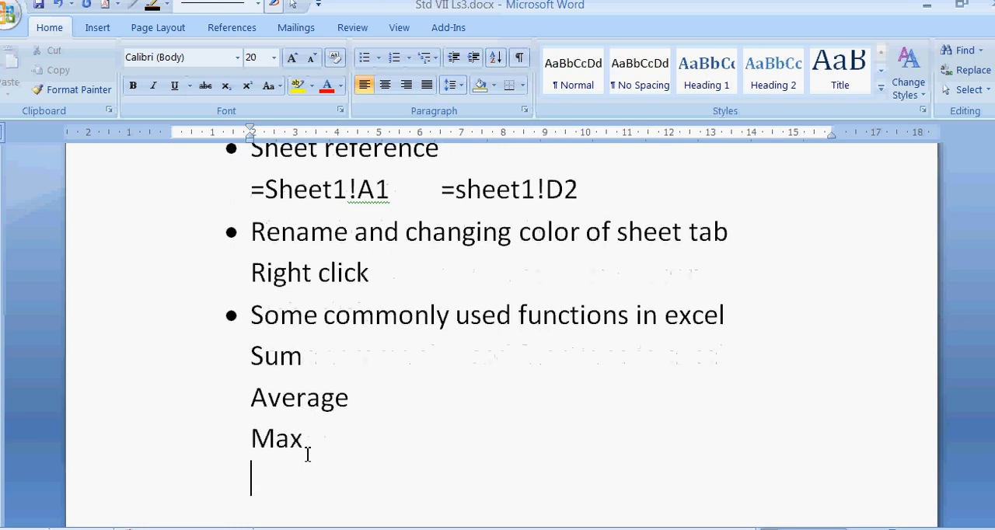
text(min)
key(Return)
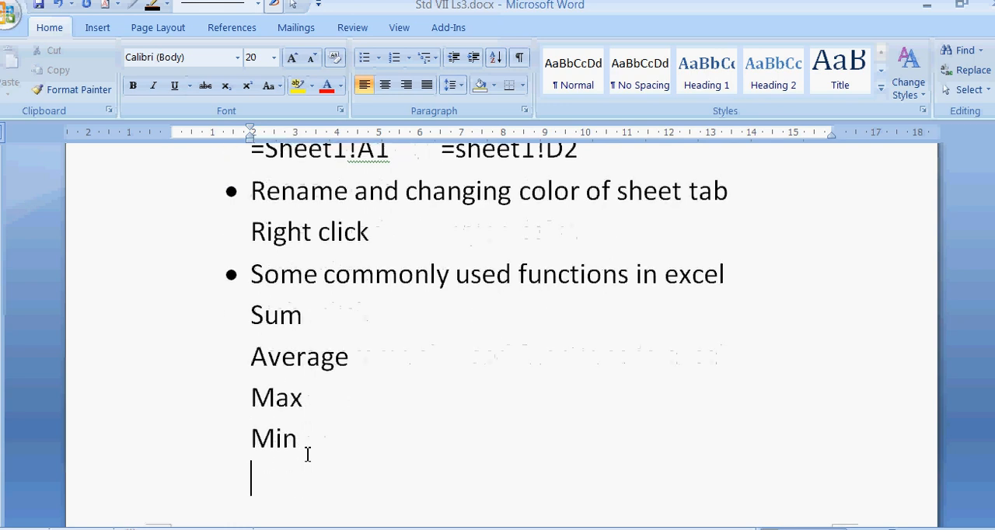
Continue the function list below Min with Int, Odd and Even on separate lines.
text(int)
key(Return)
text(odd)
key(Return)
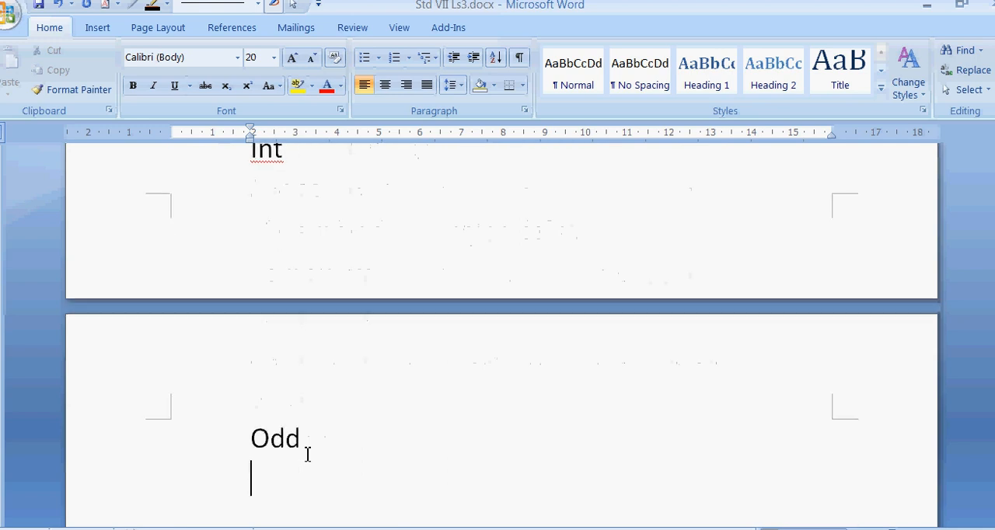
text(even)
key(Return)
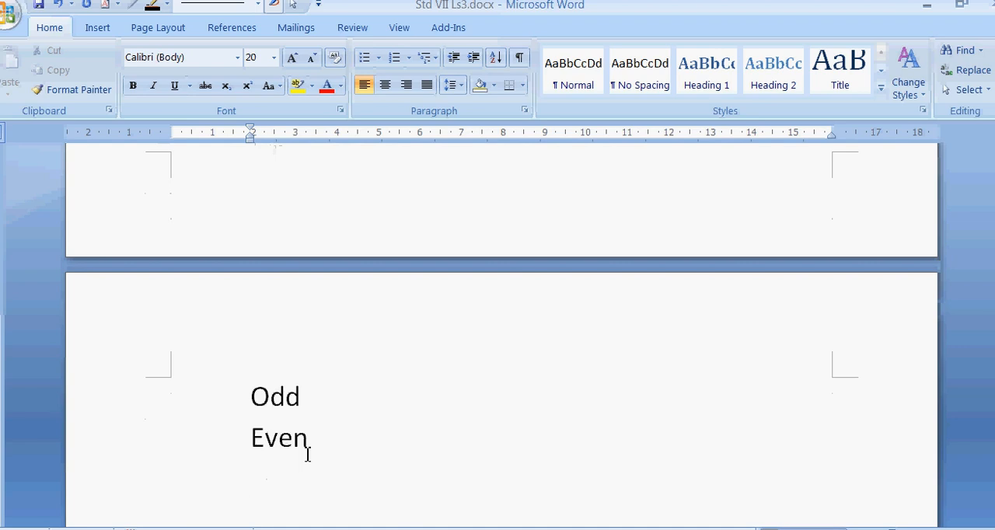
Complete the function list below Even with Round, Power and Mod on separate lines.
text(round)
key(Return)
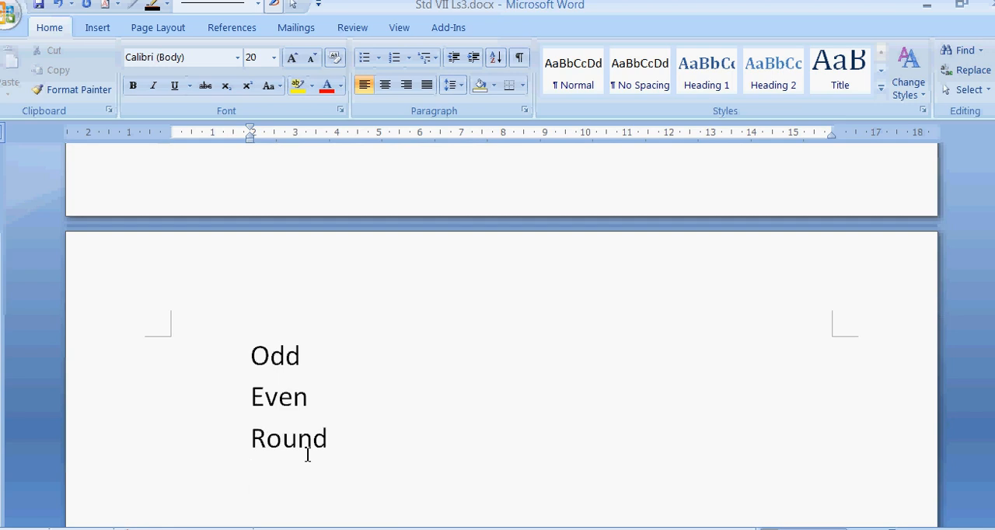
text(poe)
key(BackSpace)
text(wer)
key(Return)
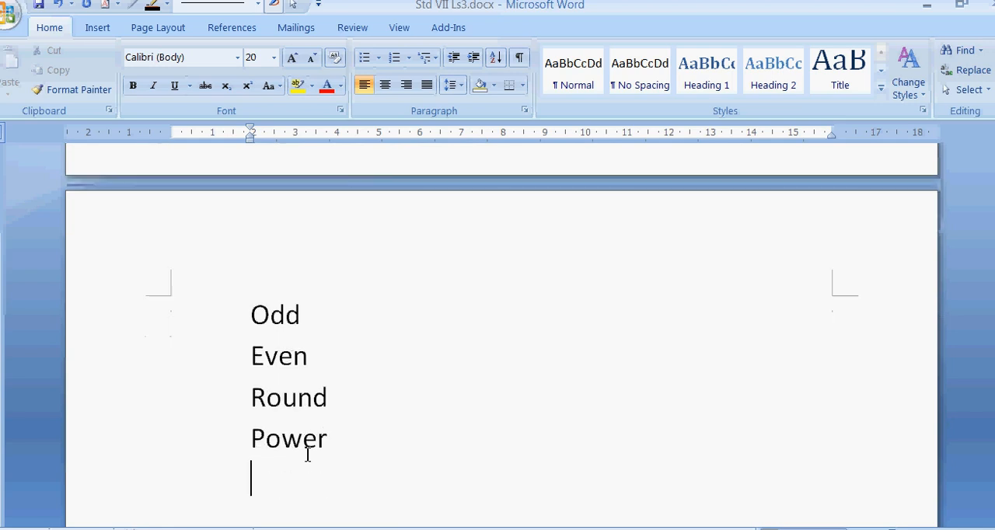
text(mod)
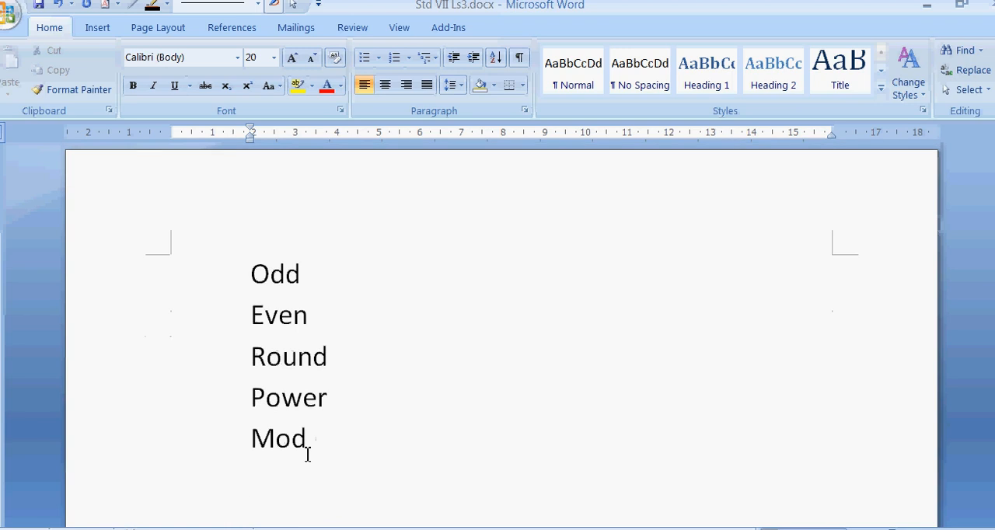
key(Return)
scroll(618, 306, up, 8)
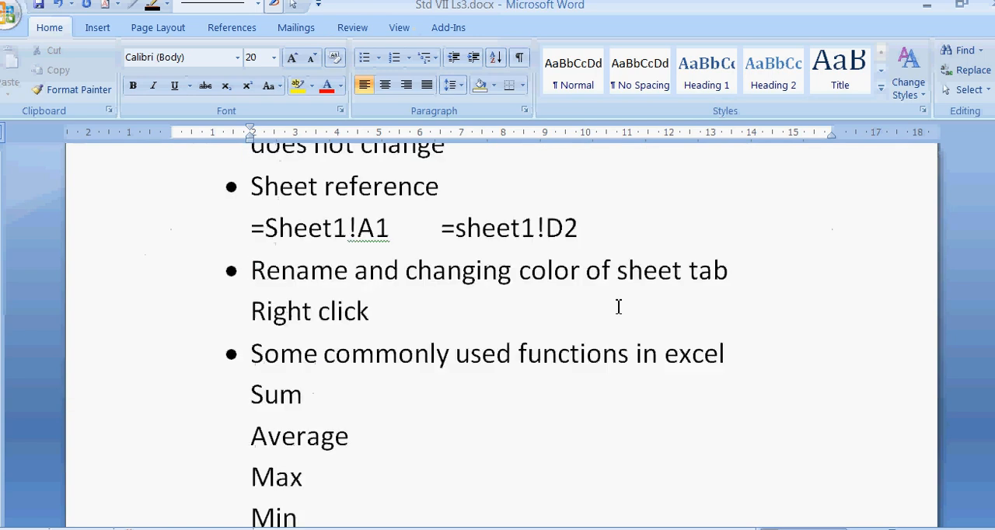
Review the lesson notes on cell references and formula types, and switch to the Book1 workbook in Excel.
scroll(618, 306, up, 10)
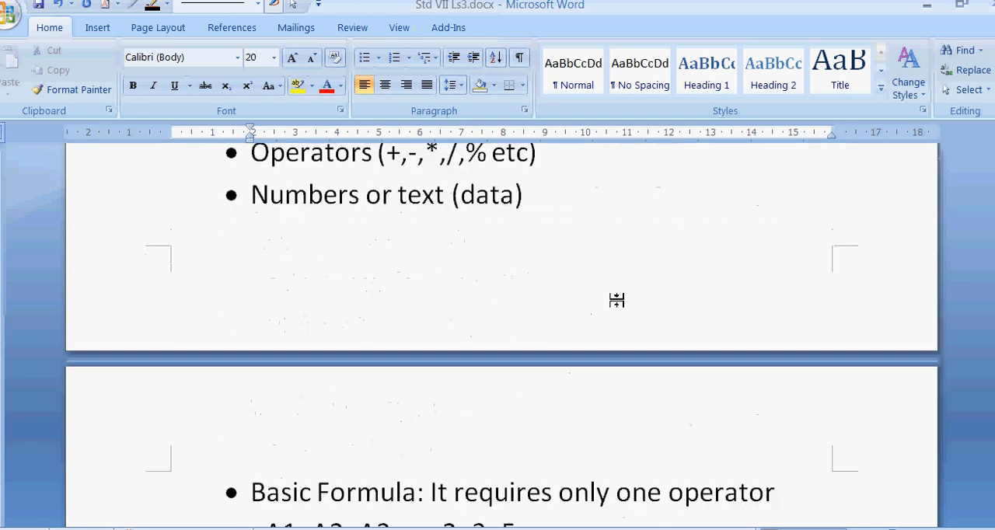
scroll(617, 300, up, 8)
scroll(618, 301, up, 5)
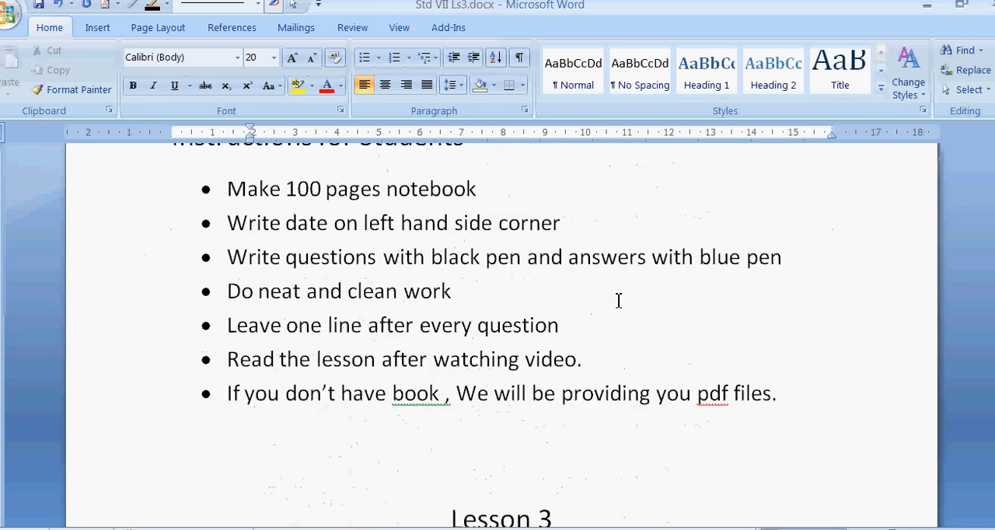
scroll(618, 301, down, 18)
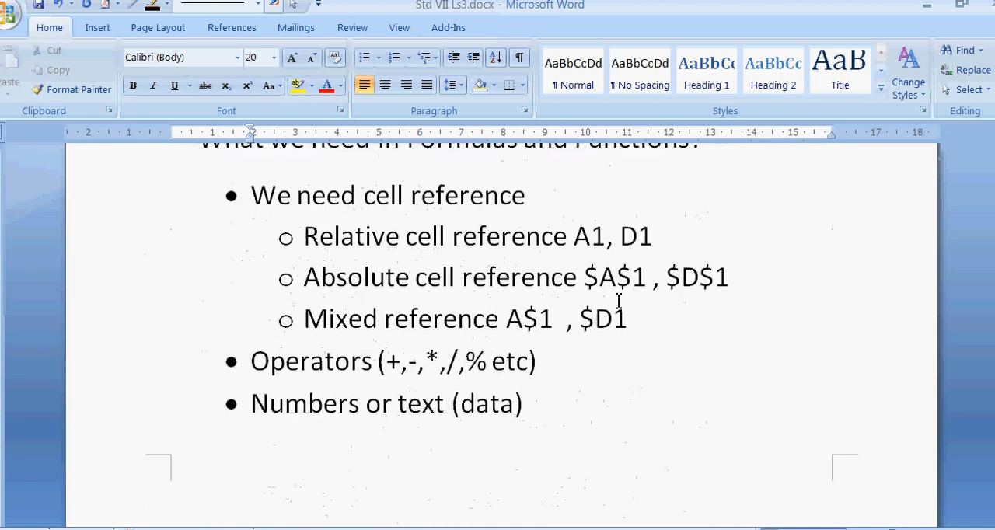
scroll(618, 300, down, 7)
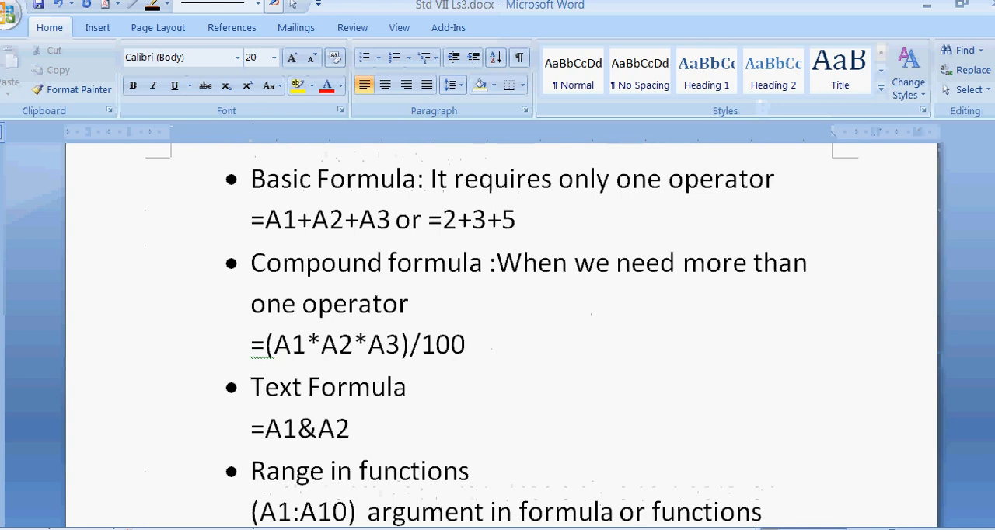
mouse_move(434, 529)
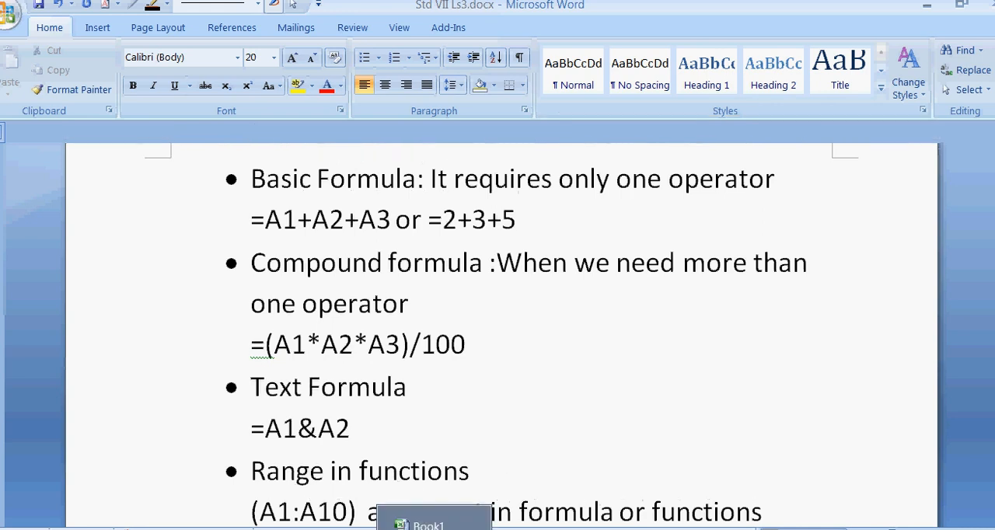
click(433, 524)
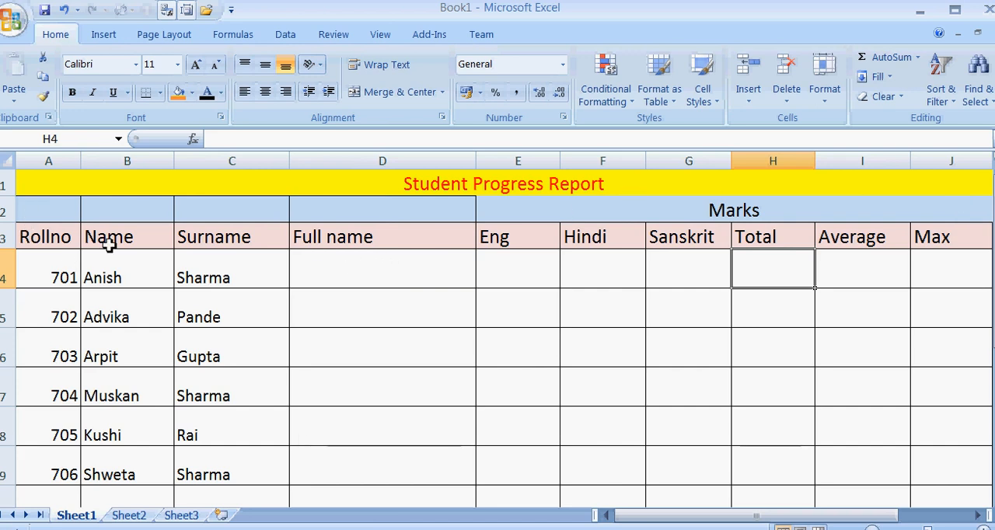
Enter the formula =B4&" "&C4 in D4 to join the first student's name and surname with a space.
click(400, 269)
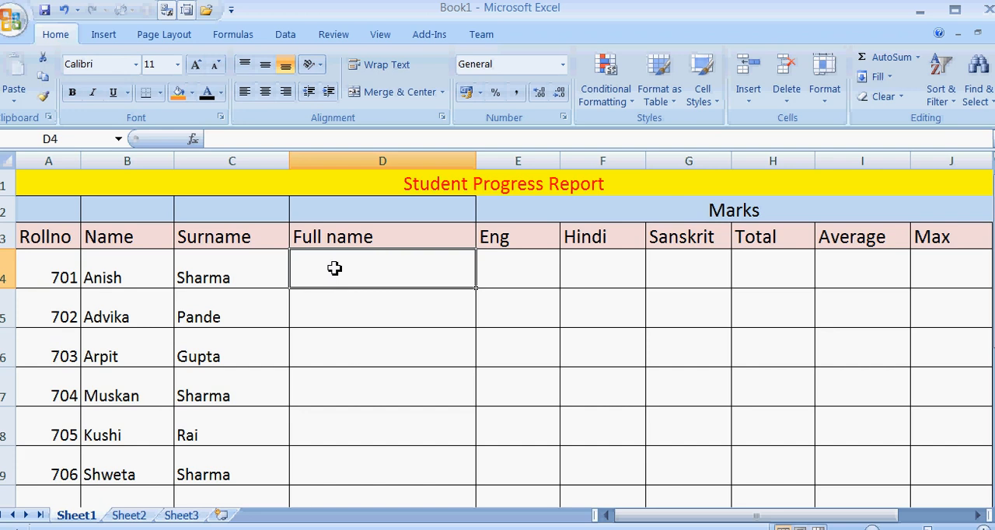
text(=)
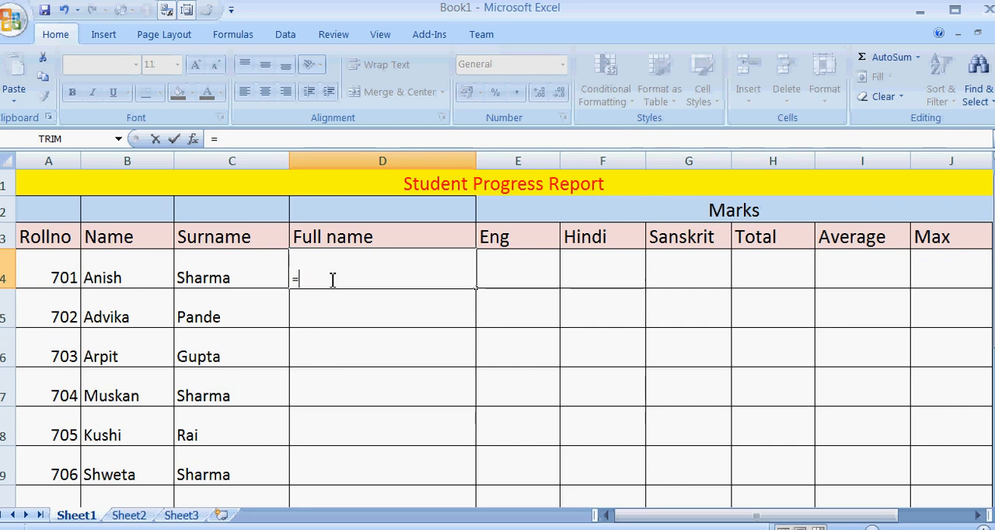
click(144, 270)
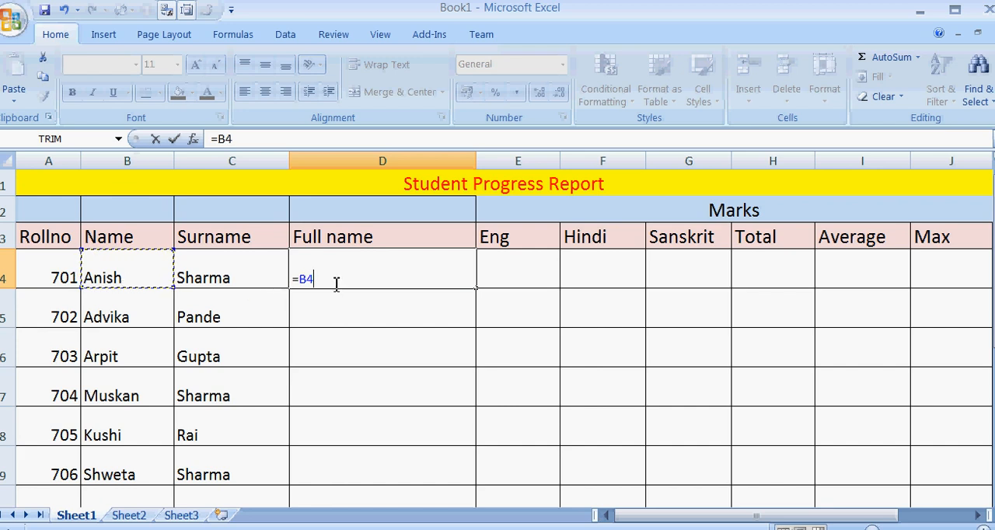
text(&")
text(&)
click(249, 274)
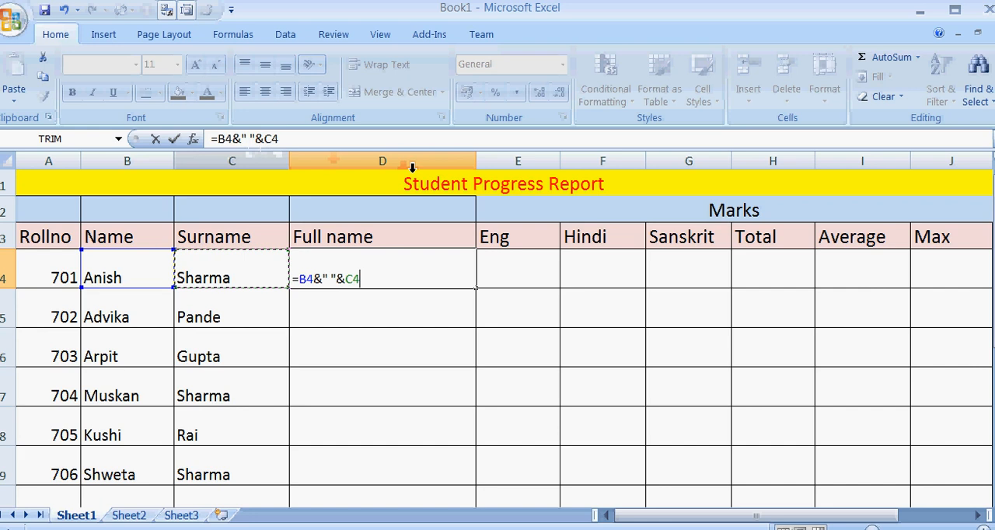
key(Return)
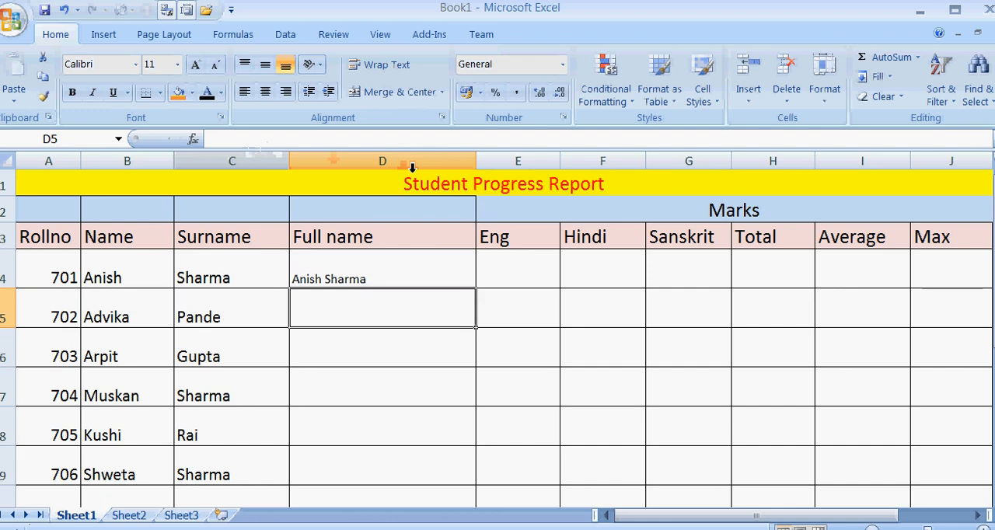
Fill the relative full name formula from D4 down to D6, inspect the copies, and clear D5:D6.
click(381, 280)
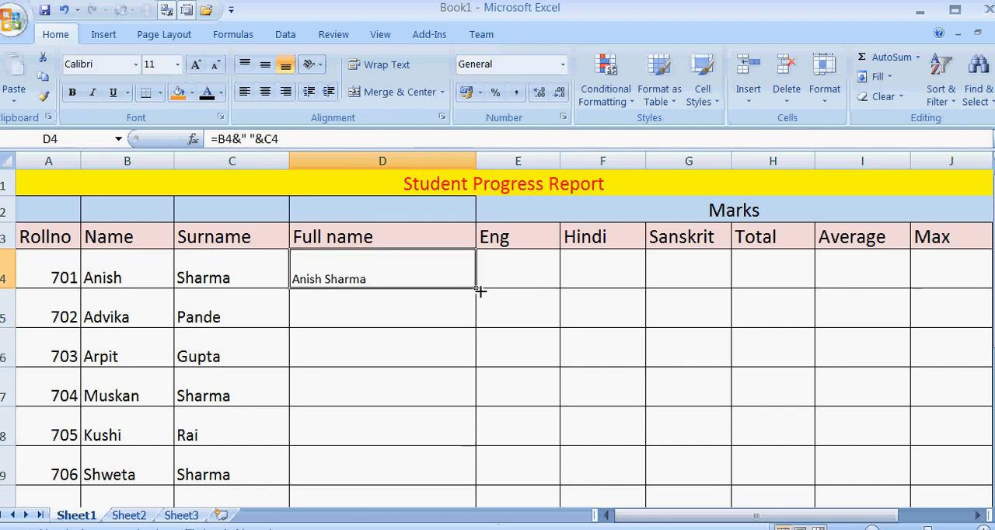
drag(479, 291, 485, 320)
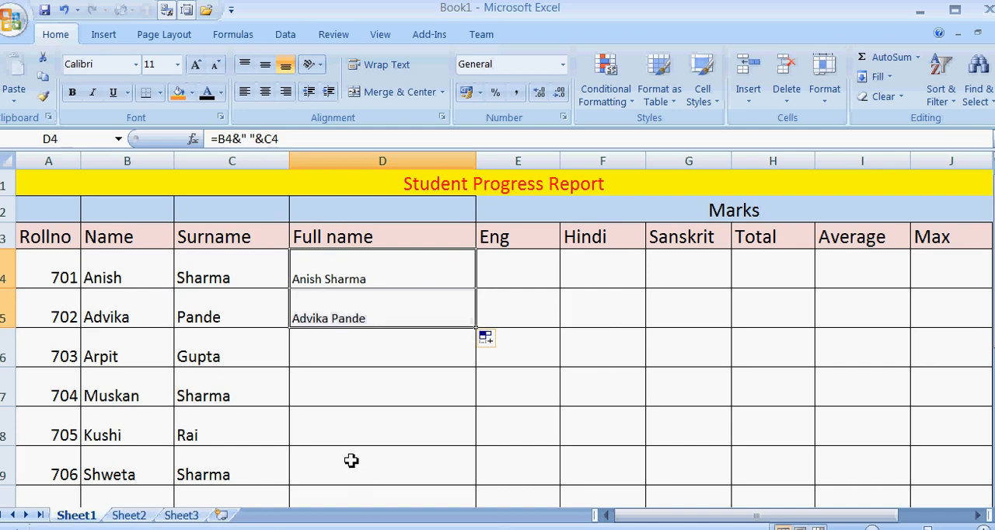
click(352, 315)
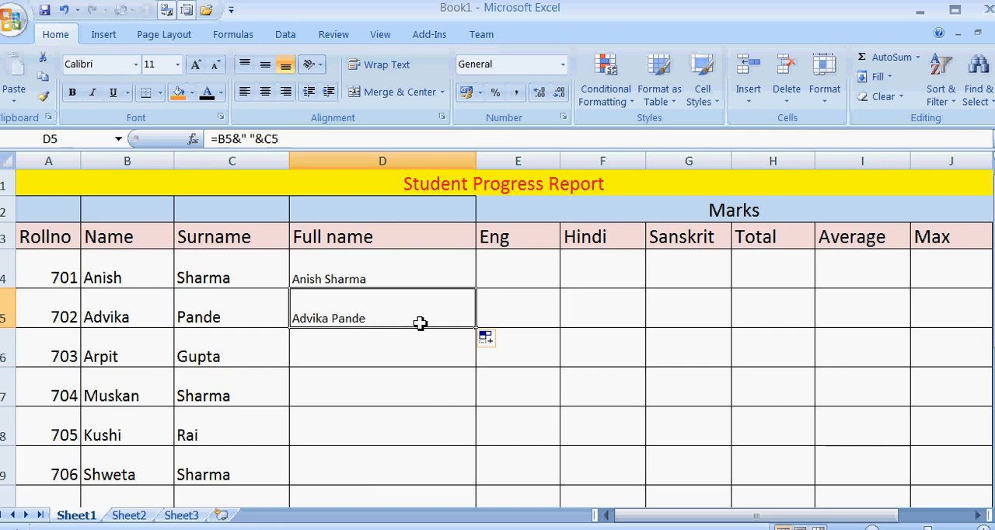
click(428, 284)
click(443, 314)
drag(476, 332, 479, 362)
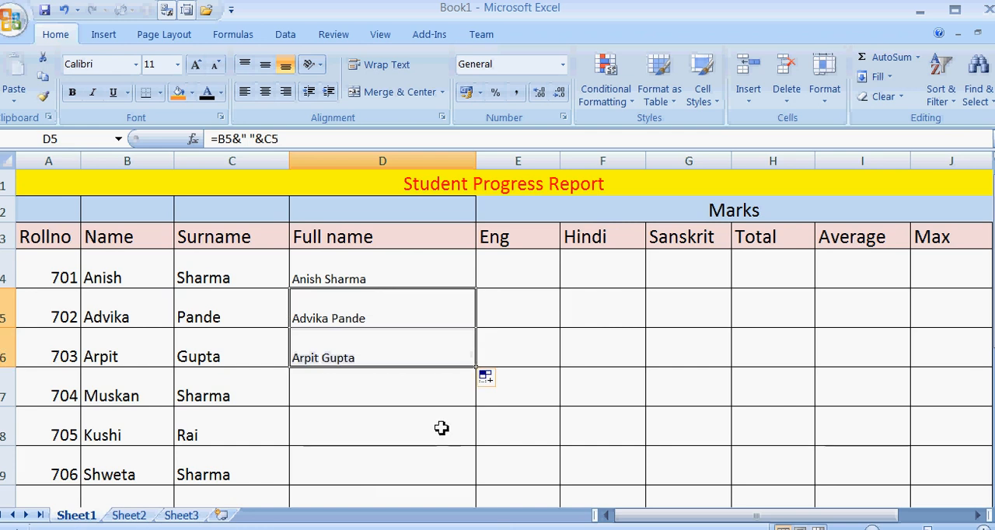
click(428, 356)
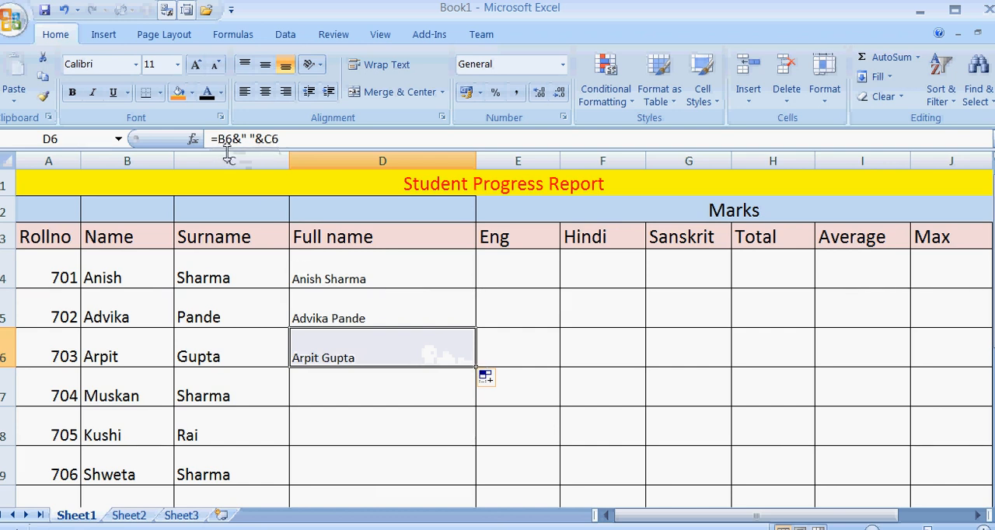
drag(343, 314, 350, 342)
key(Delete)
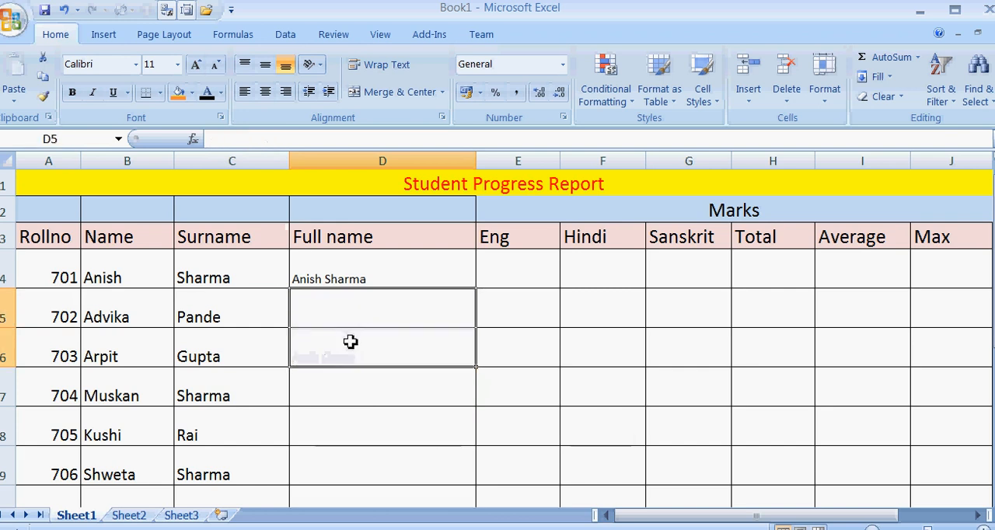
Change both references in the D4 formula to absolute so it reads =$B$4&" "&$C$4.
click(344, 276)
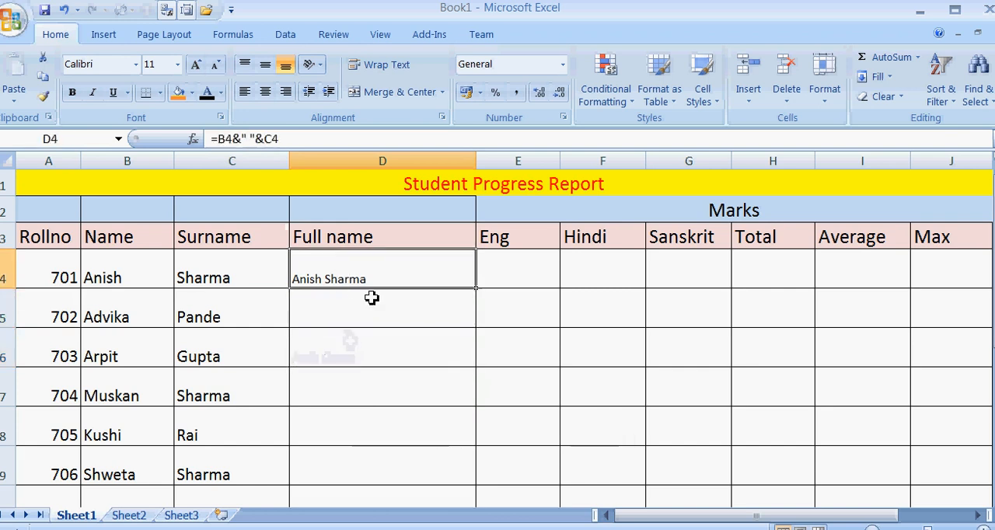
click(221, 138)
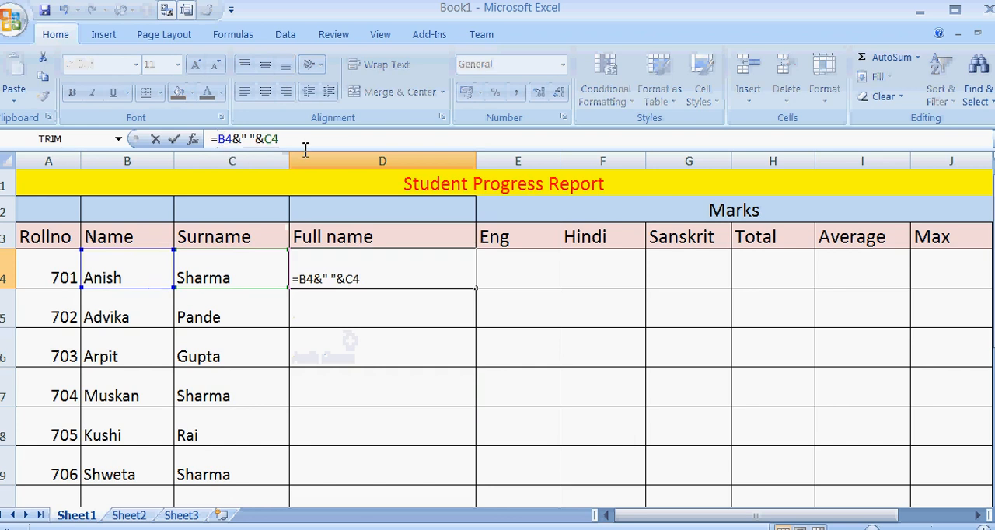
text($)
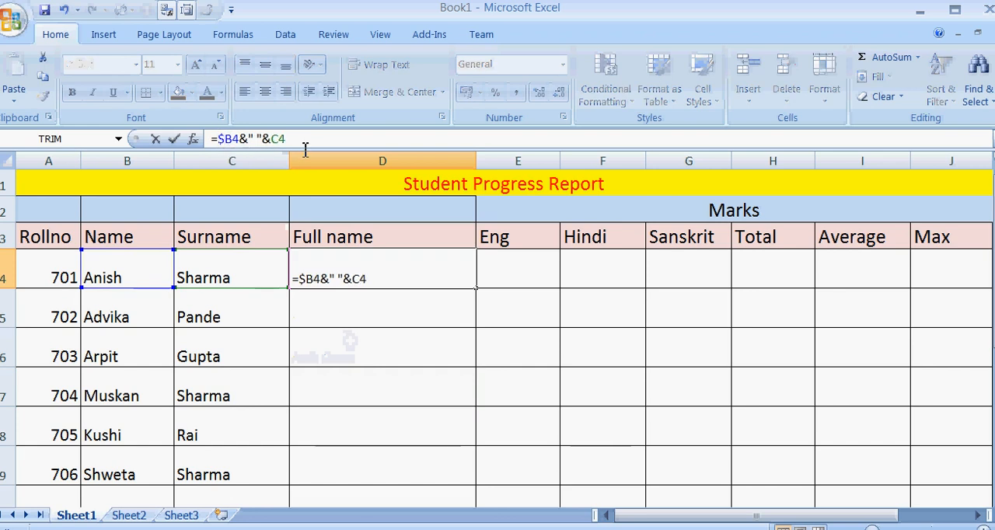
key(Right)
text($)
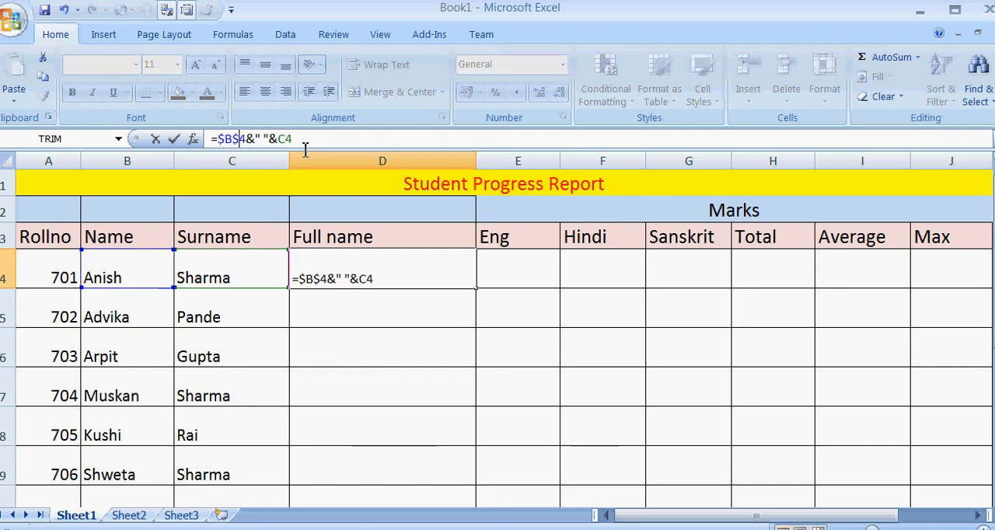
key(Right)
key(Right)
key(Right)
key(Right)
key(Right)
text($)
key(Right)
text($)
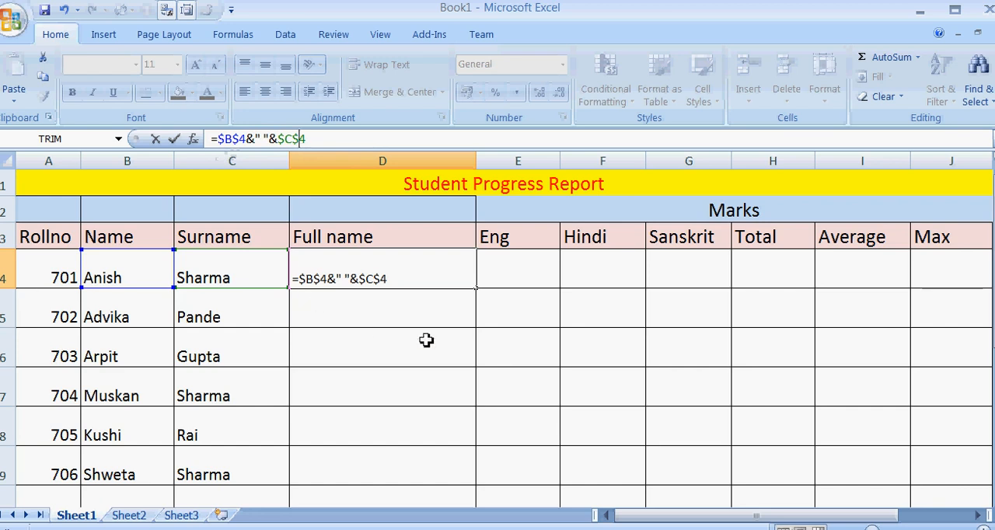
key(Return)
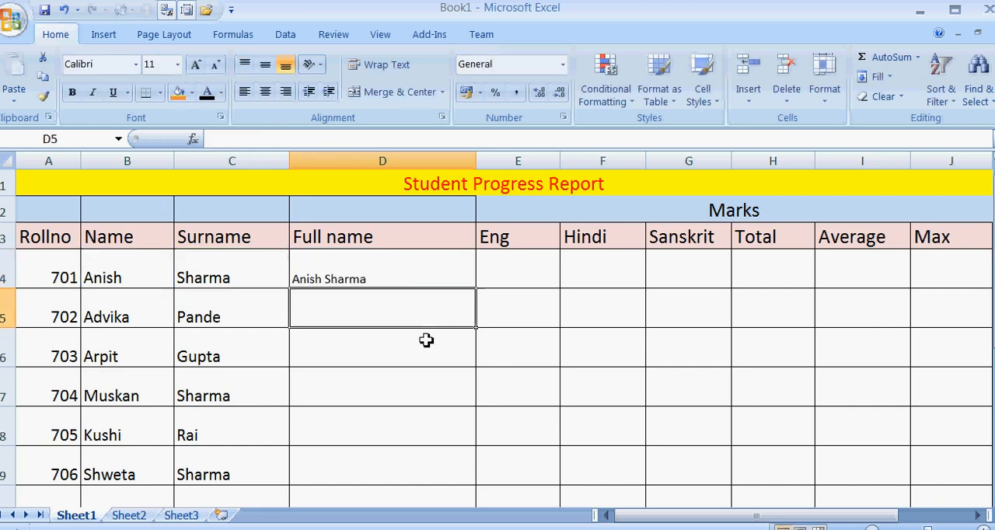
Fill the absolute-reference formula from D4 down to D5 and D6.
click(447, 272)
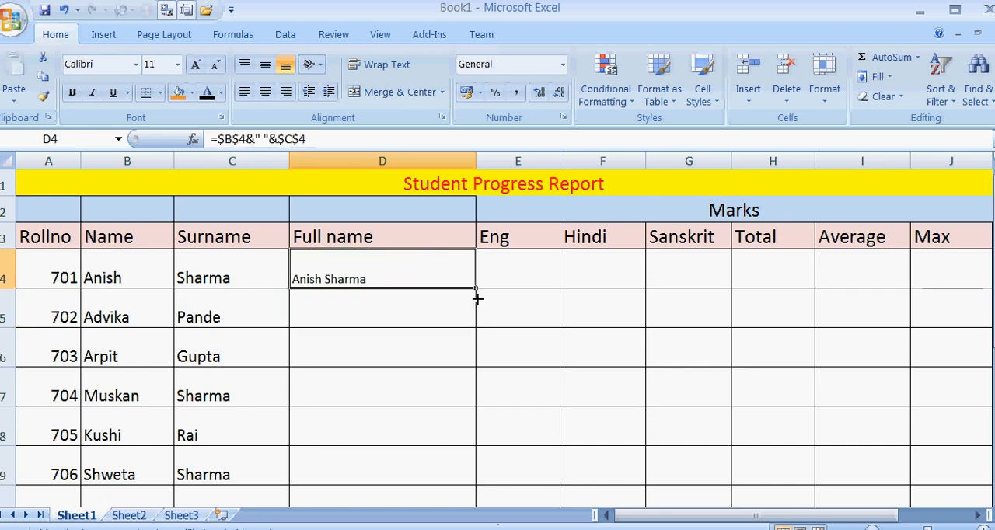
drag(476, 298, 480, 327)
click(364, 317)
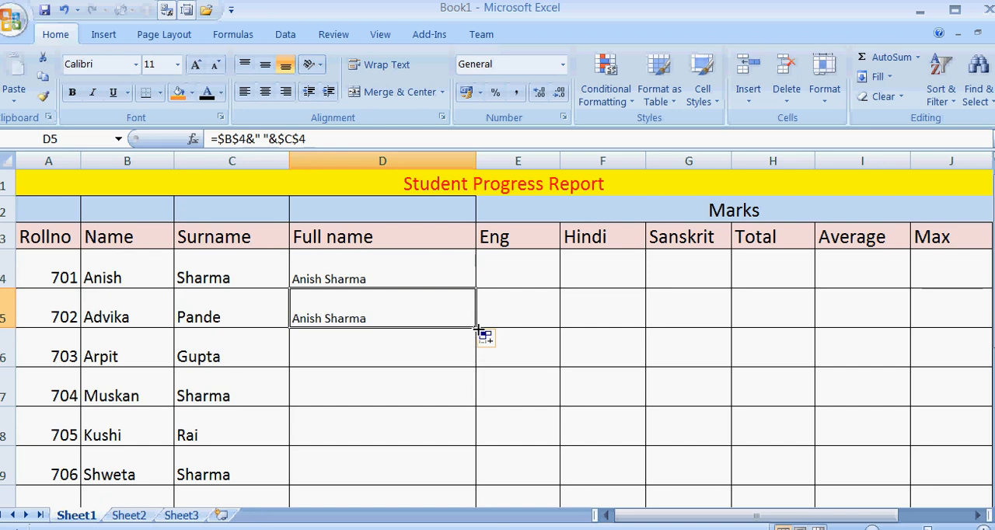
drag(479, 333, 478, 363)
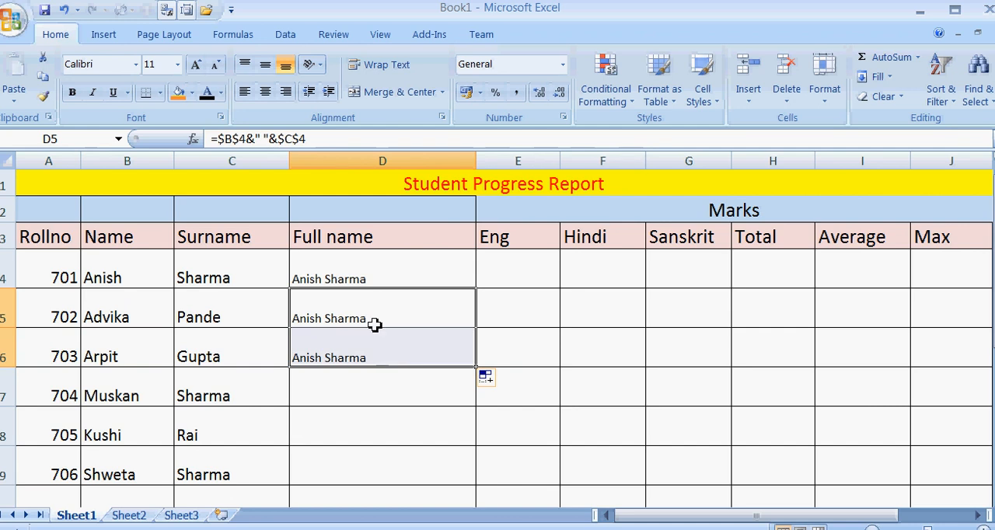
Copy the full name formula in D4 and paste it into D7.
right_click(362, 278)
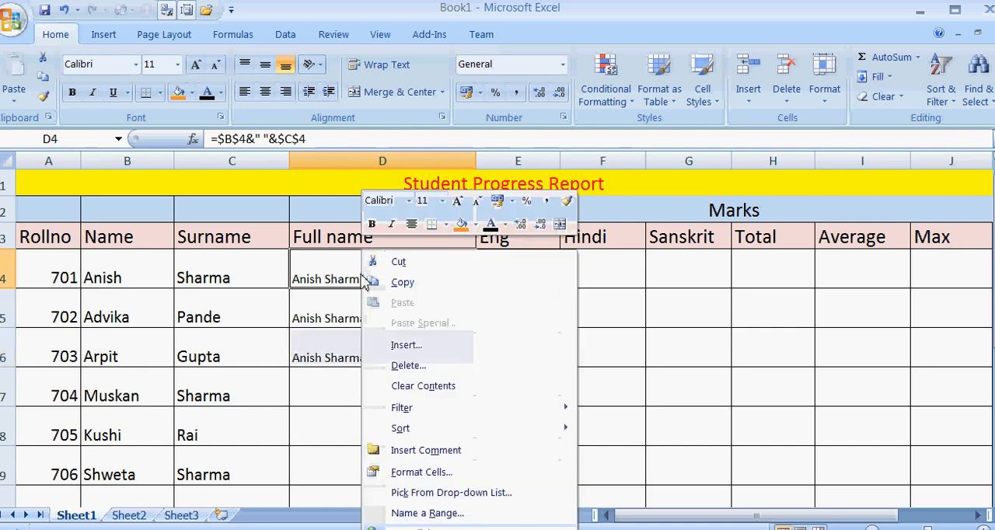
click(398, 283)
click(349, 378)
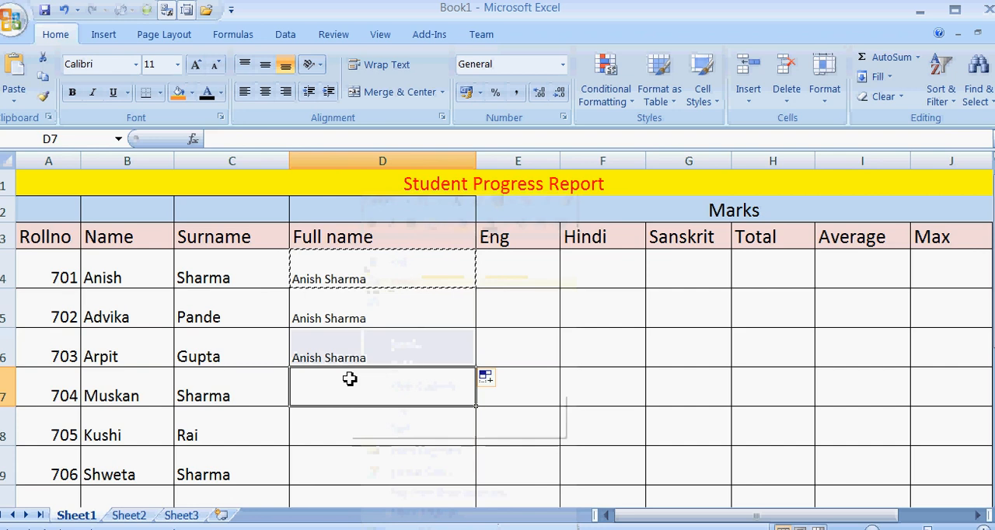
right_click(350, 378)
click(433, 136)
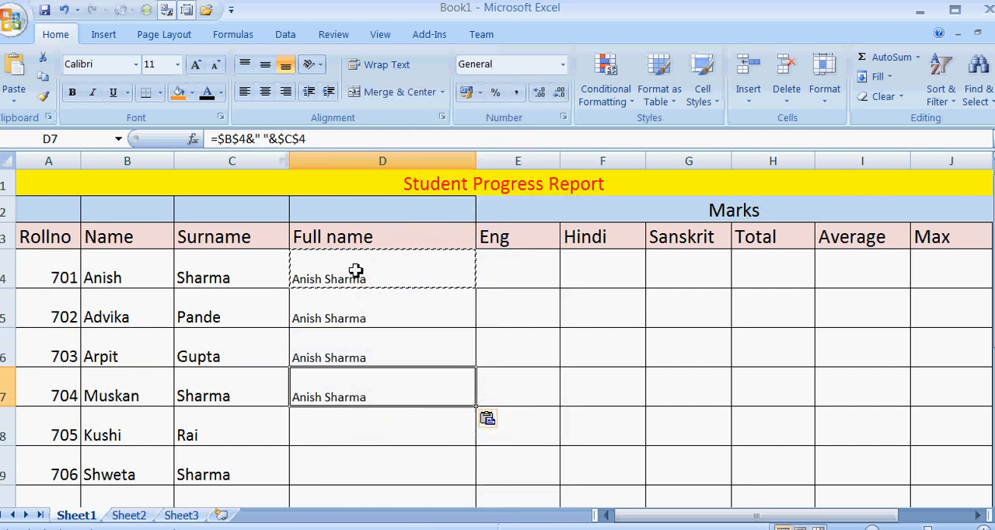
Compare the formulas in D4 and D5, and clear the copied full names from D5:D7.
click(371, 313)
click(365, 268)
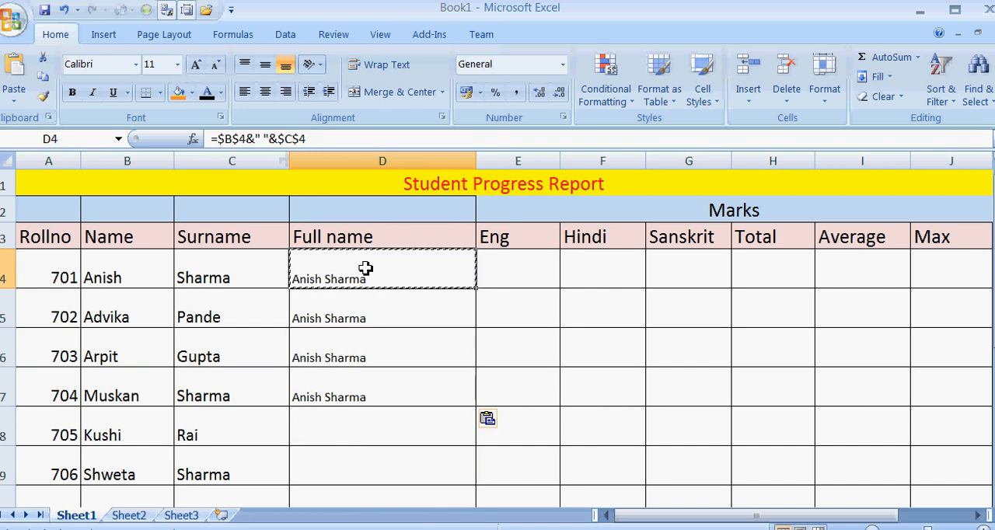
drag(371, 317, 381, 383)
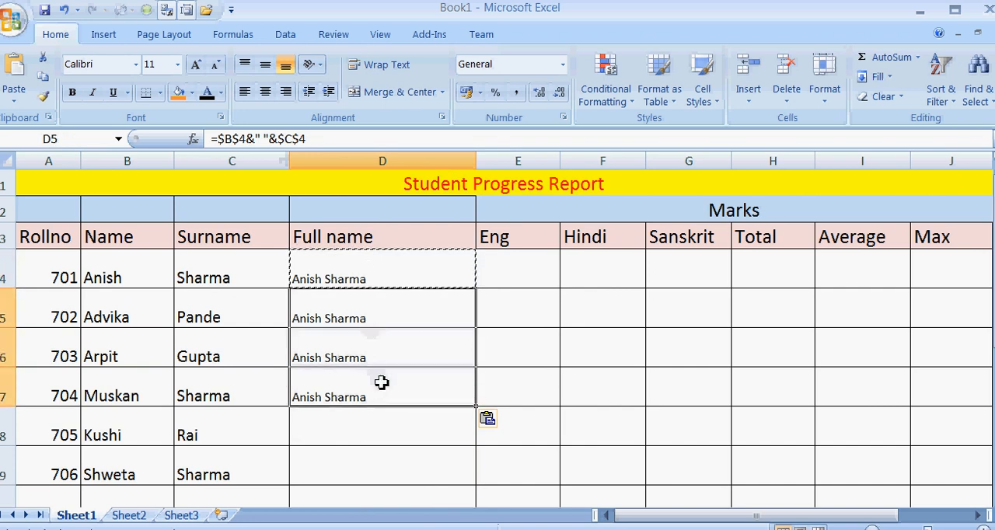
key(Escape)
key(Delete)
Change both references in the D4 full name formula back to relative so it reads =B4&" "&C4.
click(377, 277)
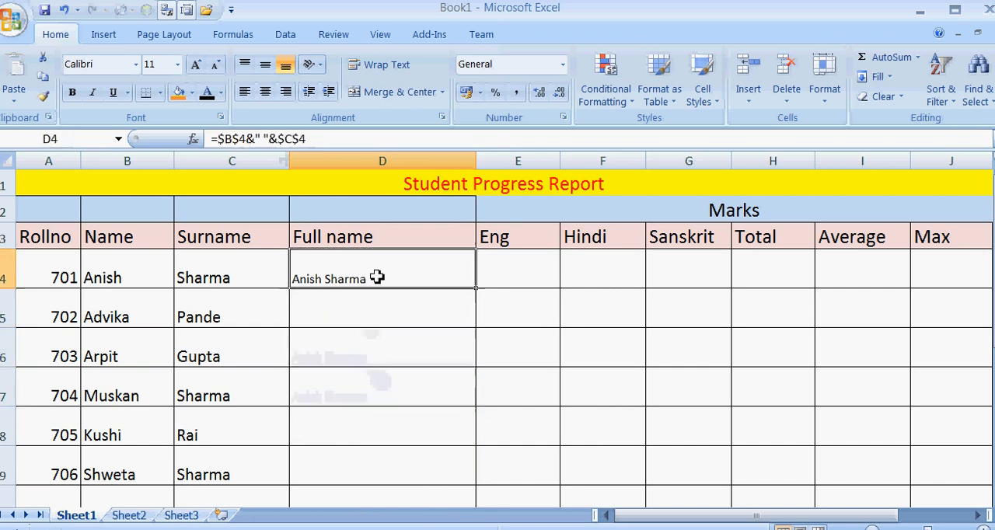
click(227, 139)
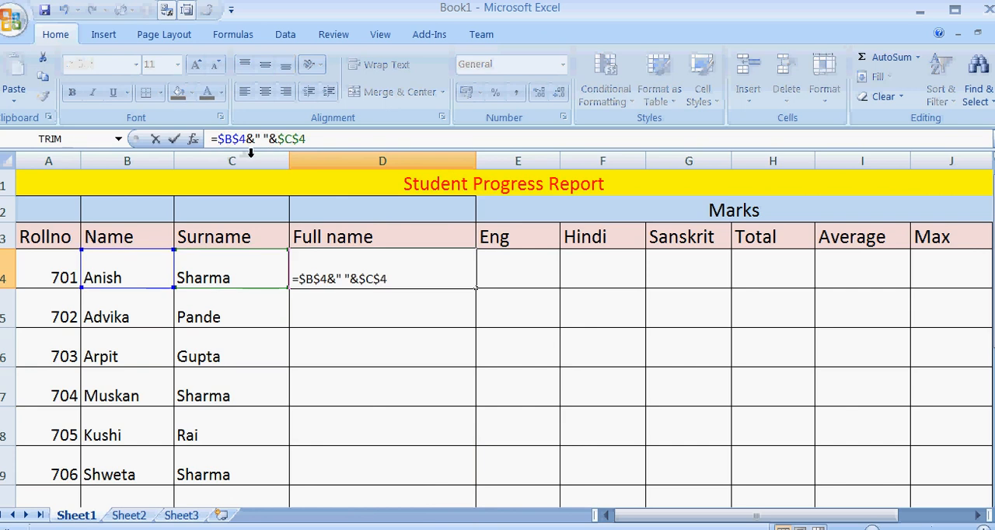
key(BackSpace)
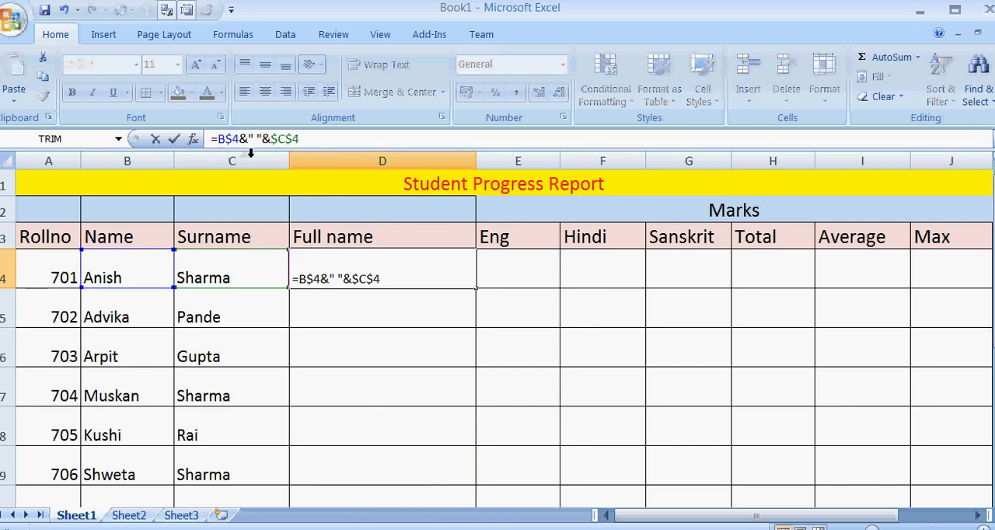
key(BackSpace)
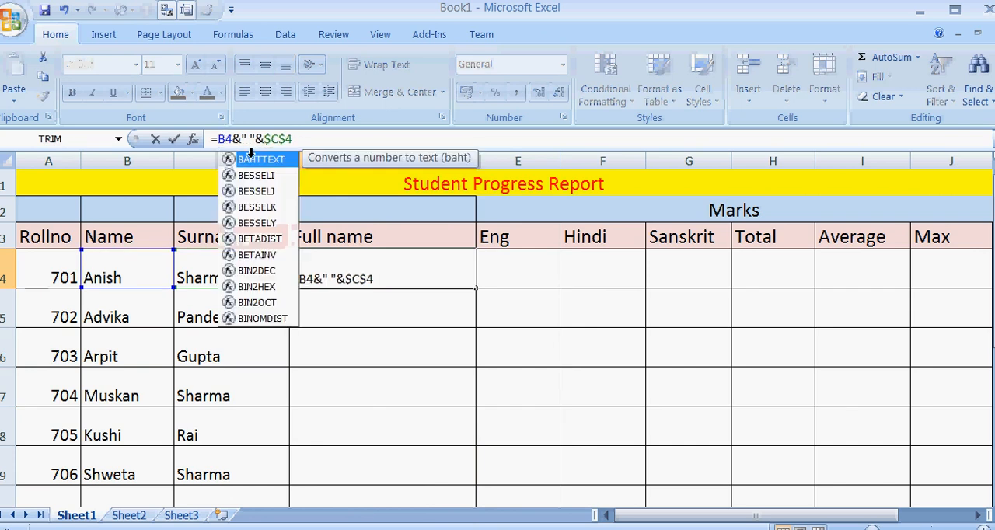
key(Right)
key(Right)
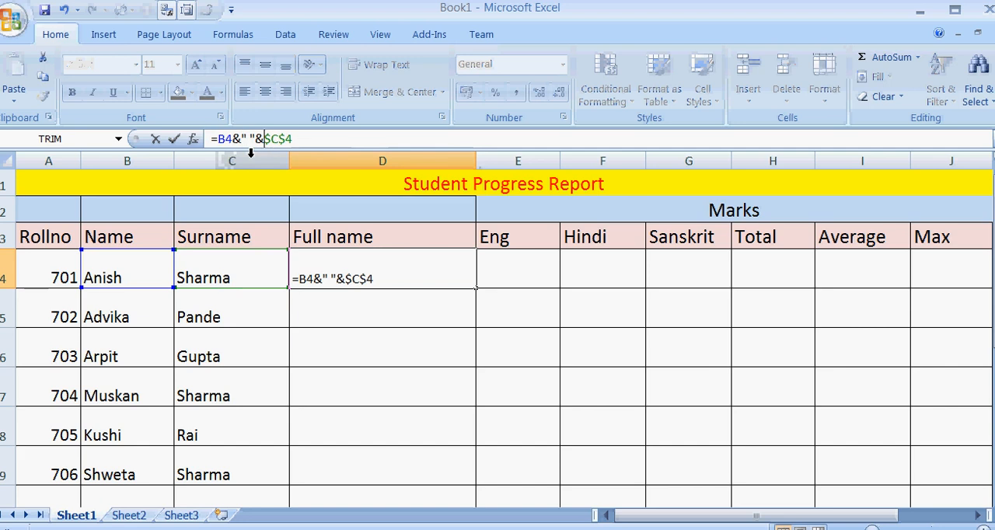
key(BackSpace)
key(Right)
key(BackSpace)
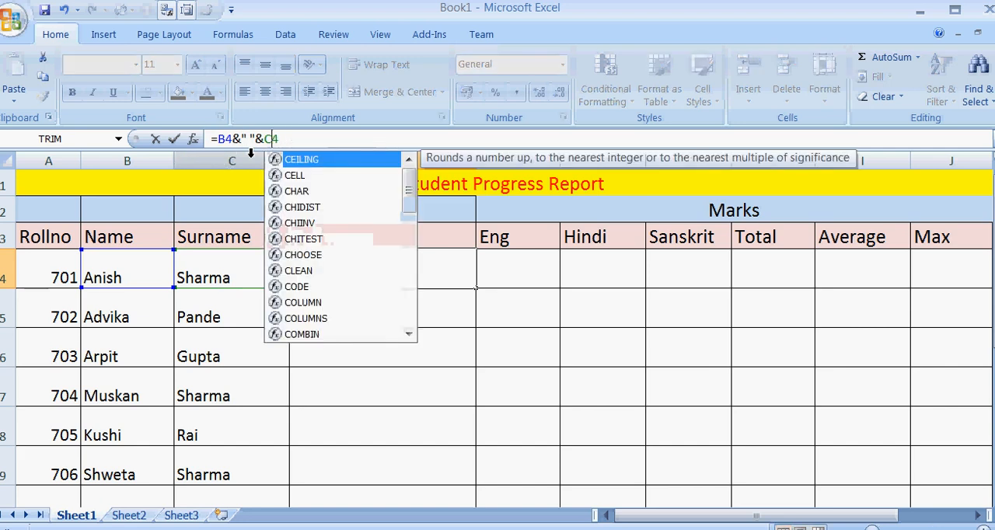
click(445, 270)
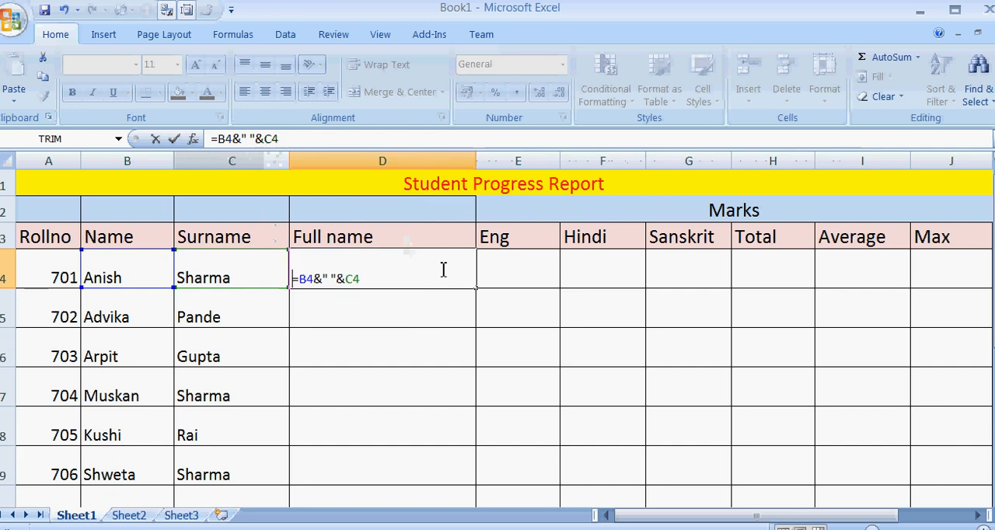
key(Return)
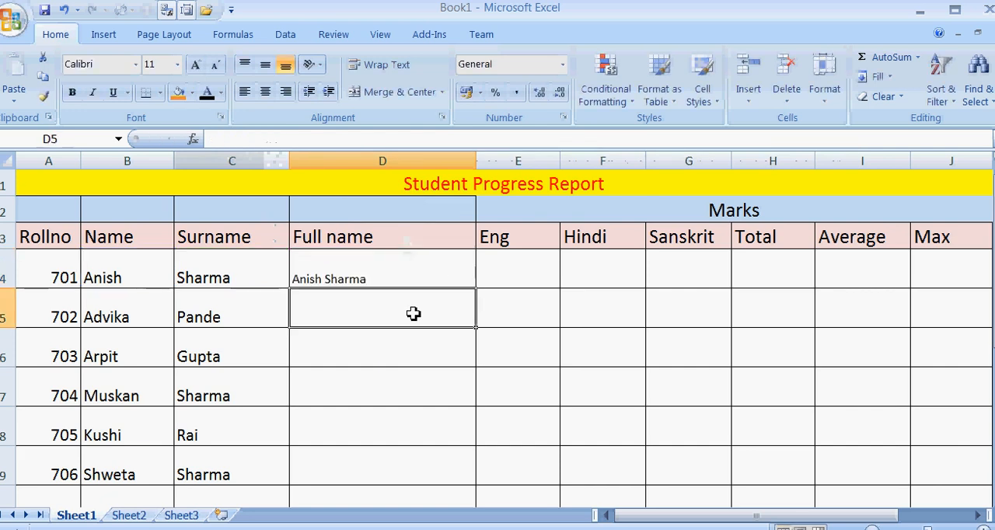
Copy the relative-reference formula in D4 and paste it into D5 and D8.
click(402, 273)
right_click(400, 271)
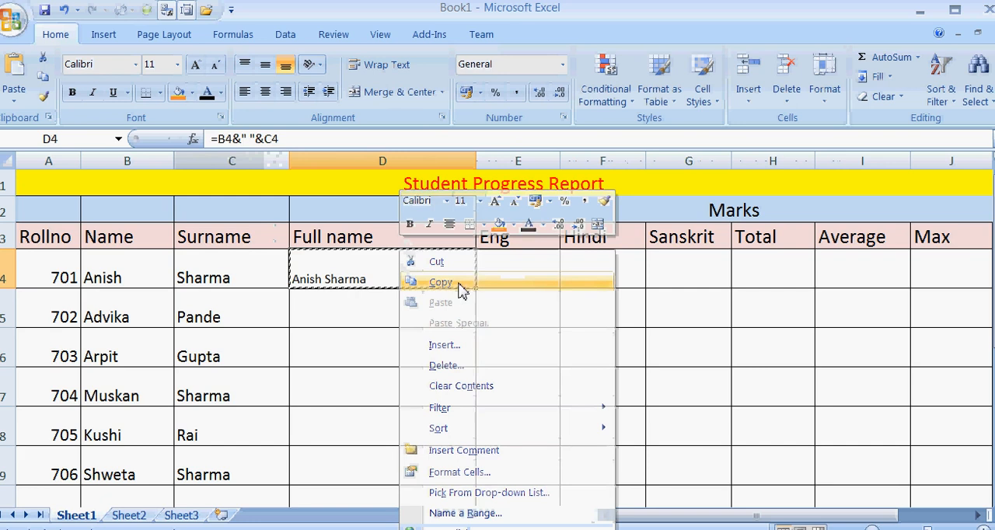
click(402, 283)
right_click(393, 308)
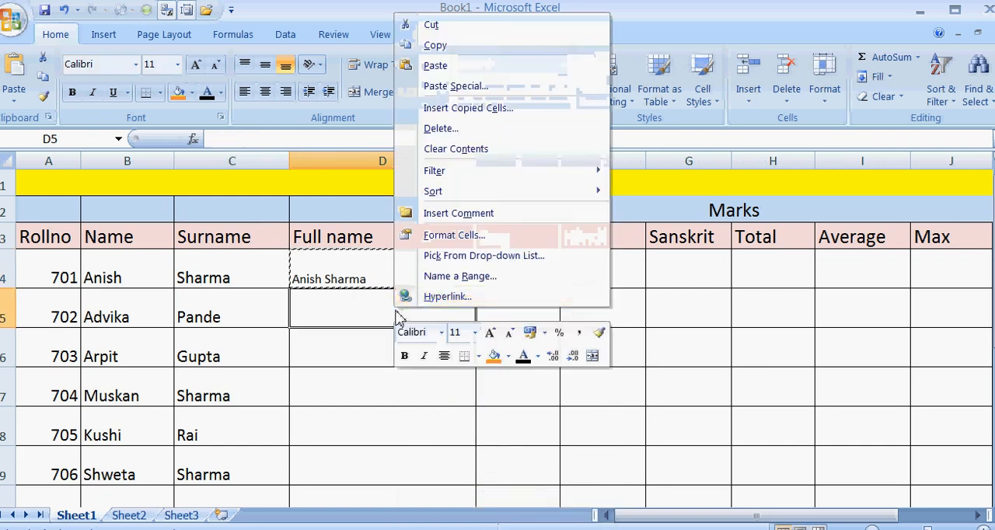
click(451, 66)
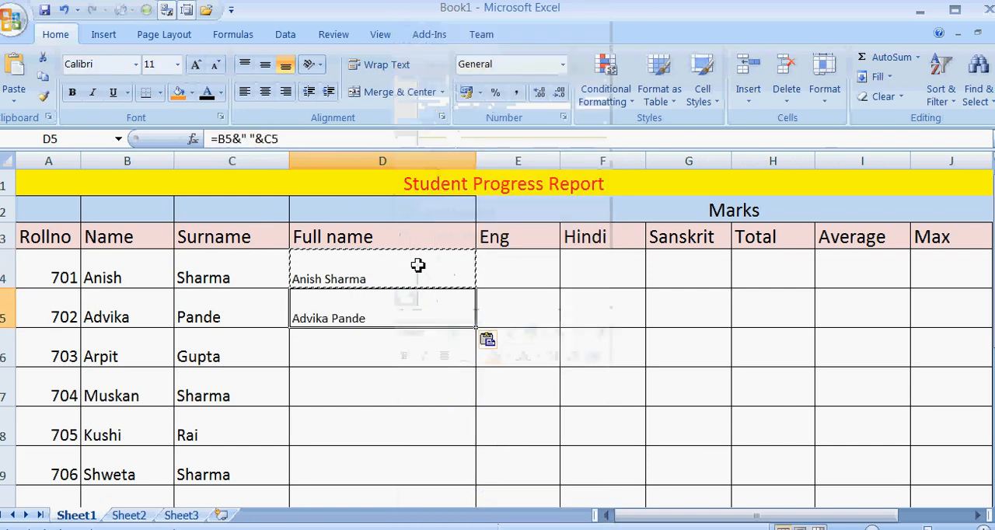
click(366, 432)
right_click(367, 433)
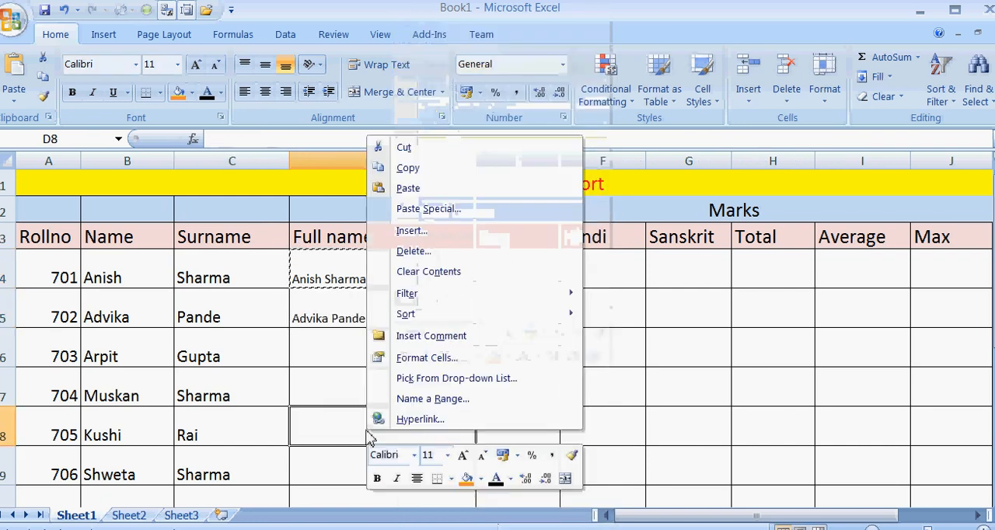
click(381, 188)
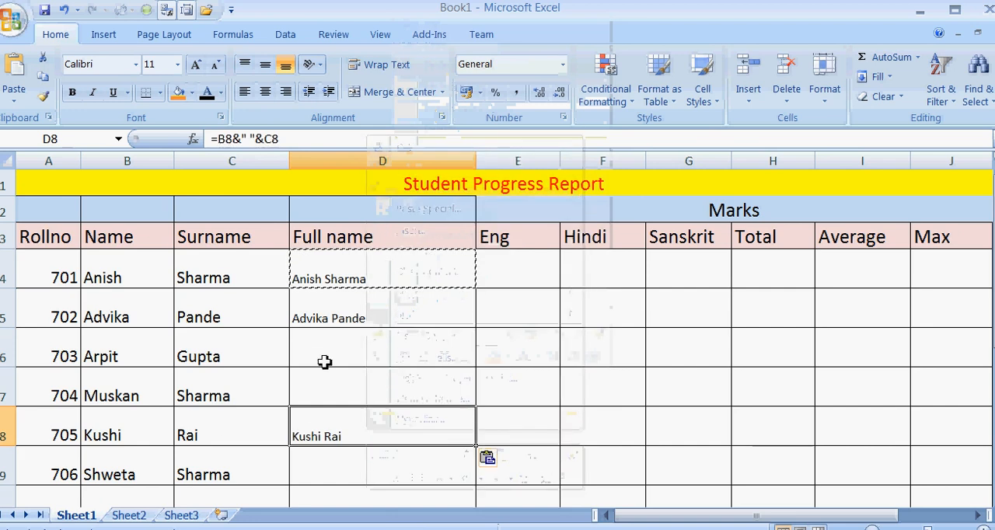
Fill the full name formula from D5 down to D9 and check the formula in D6.
click(367, 313)
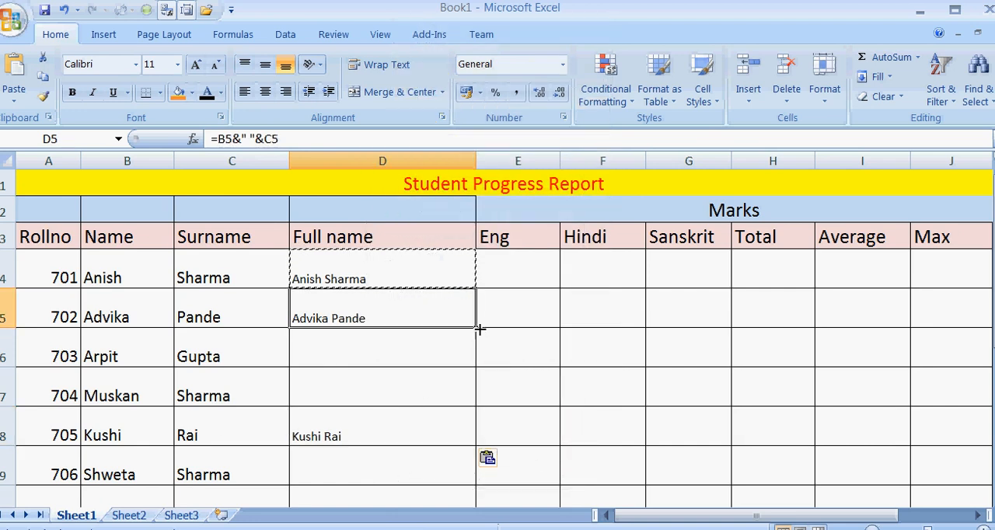
mouse_move(480, 329)
mouse_down()
mouse_move(484, 511)
mouse_move(465, 325)
mouse_up()
scroll(451, 364, up, 2)
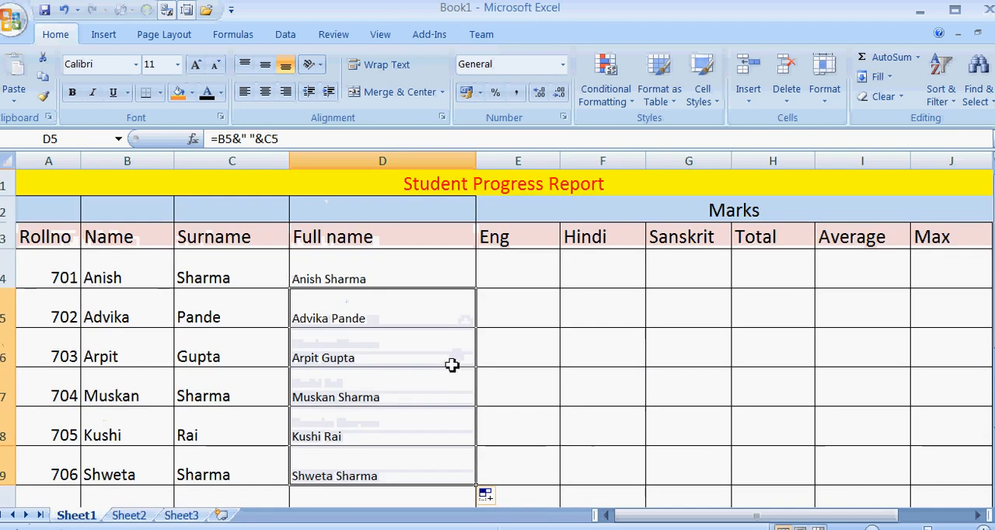
click(399, 342)
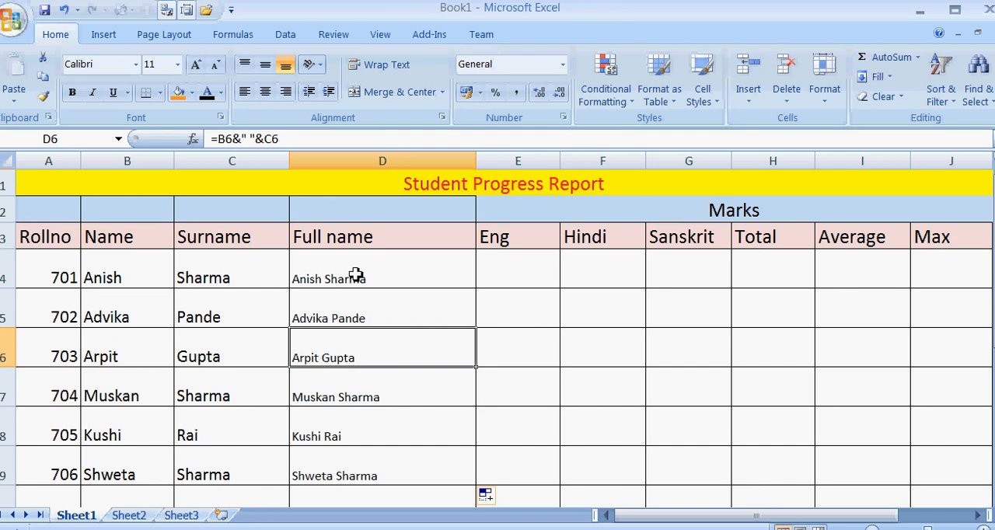
Enter the marks for roll number 701 in row 4: Eng 10, Hindi 9 and Sanskrit 8.
click(536, 275)
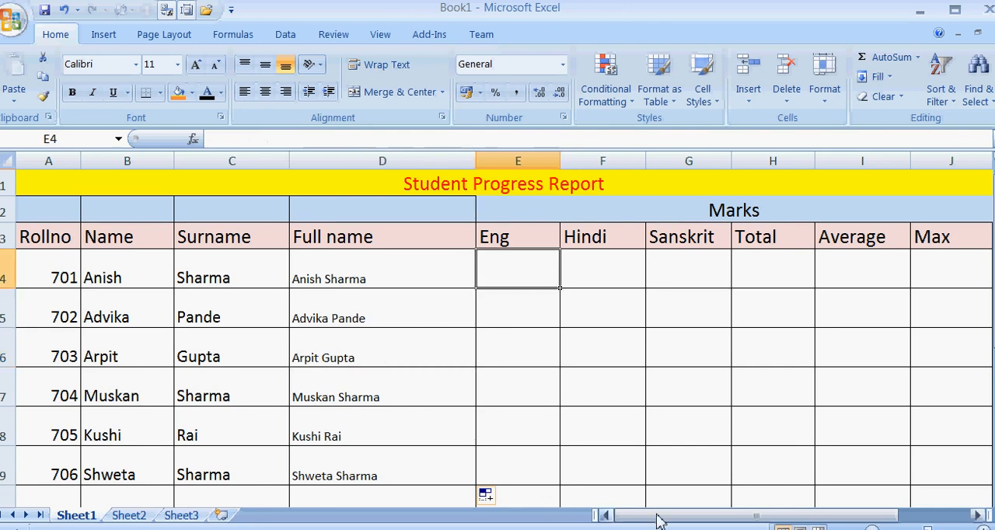
drag(657, 518, 697, 520)
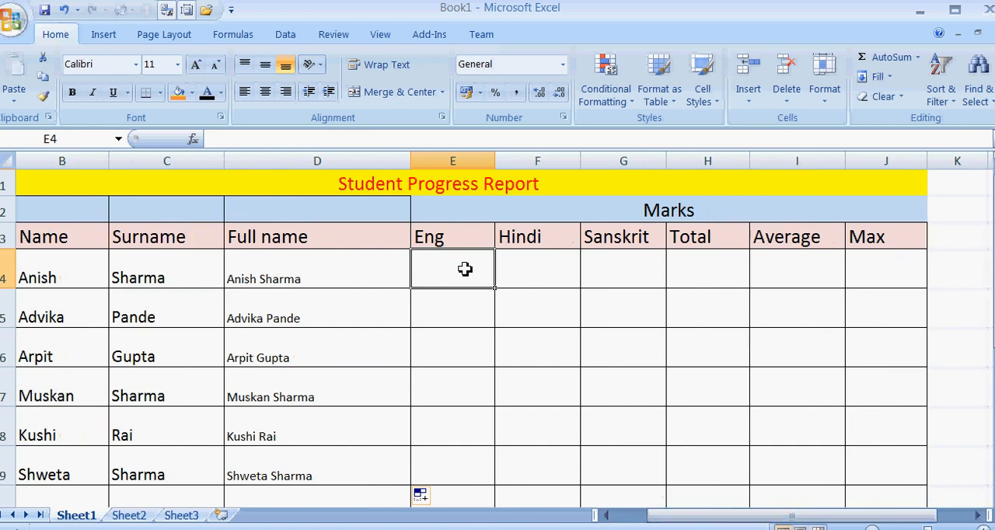
text(10)
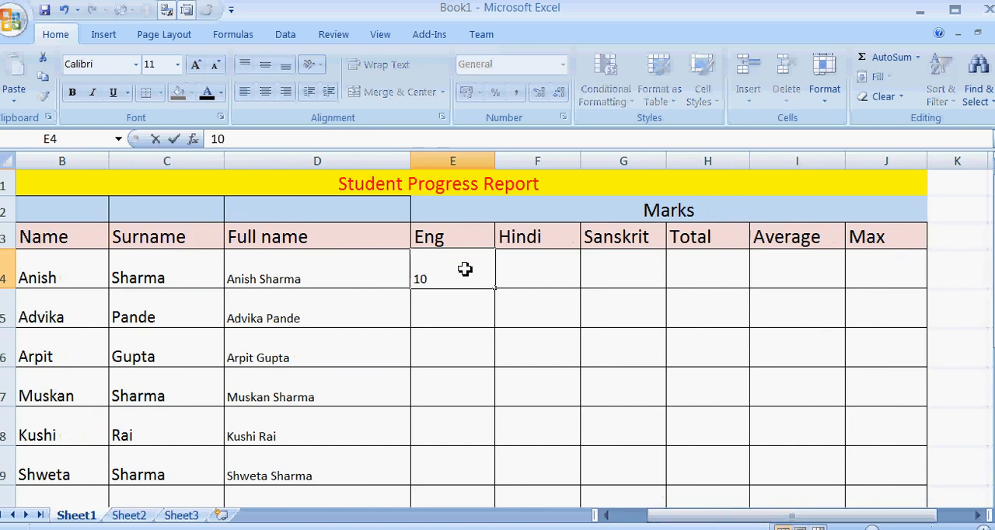
key(Tab)
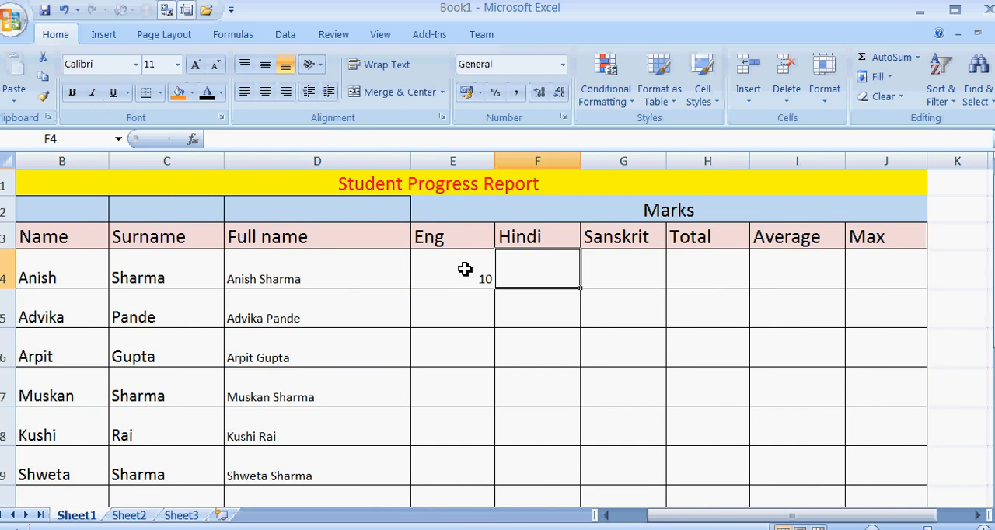
text(9)
key(Tab)
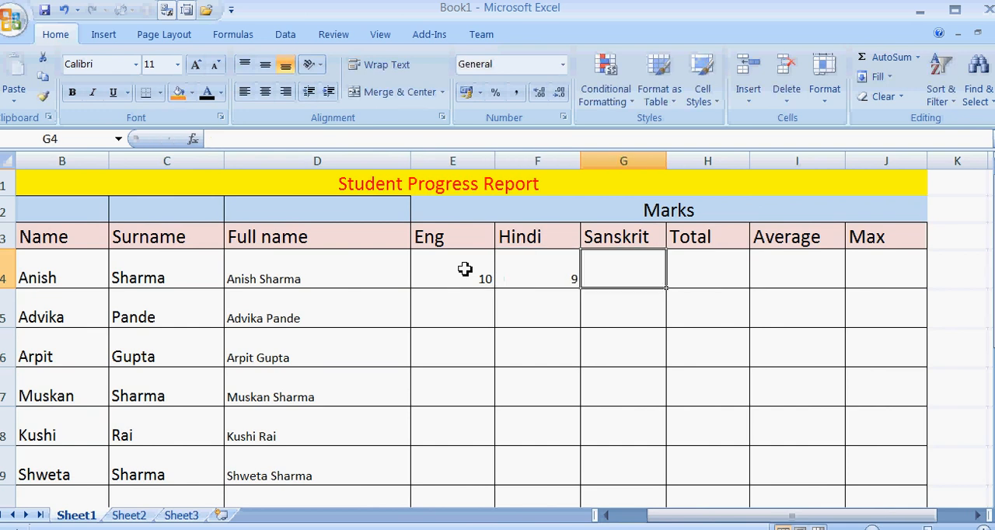
text(8)
key(Down)
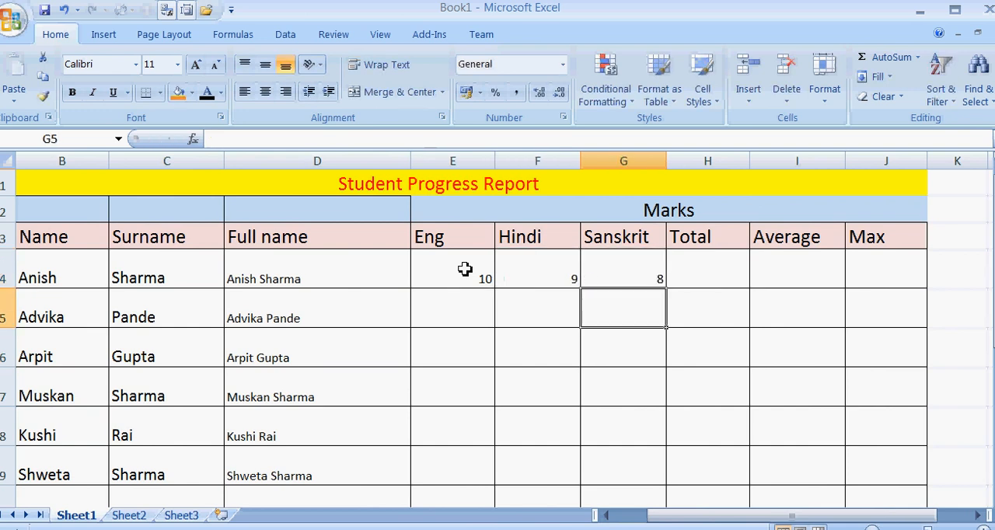
Enter the second student's marks in row 5: Eng 9, Hindi 8 and Sanskrit 6.
key(Left)
key(Left)
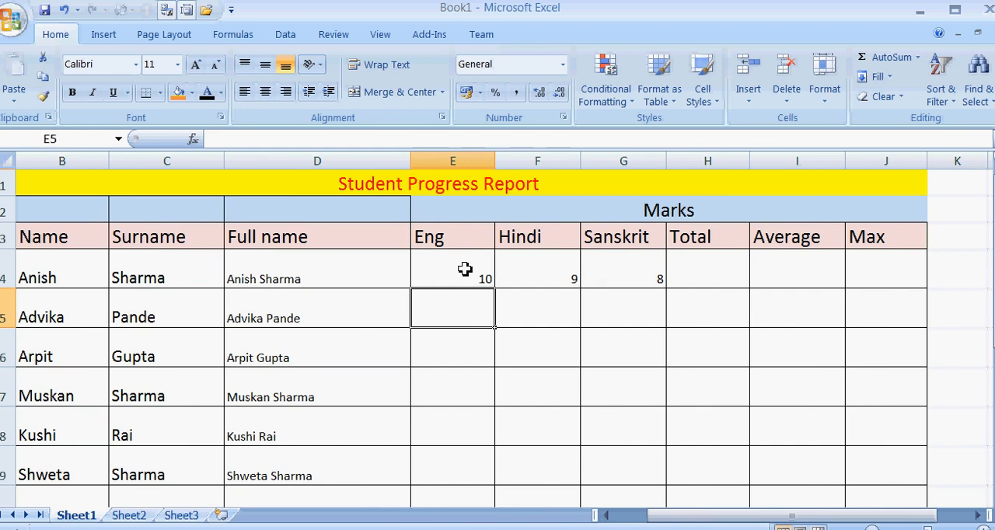
text(9)
key(Tab)
text(8)
key(Tab)
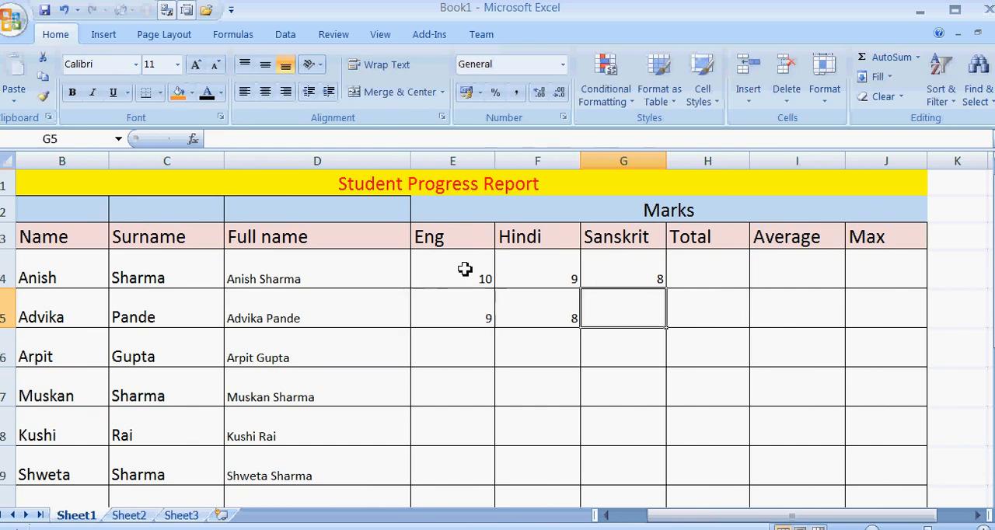
text(6)
key(Tab)
Enter the third student's marks in row 6: Eng 8, Hindi 9 and Sanskrit 10.
key(Left)
key(Left)
key(Left)
key(Down)
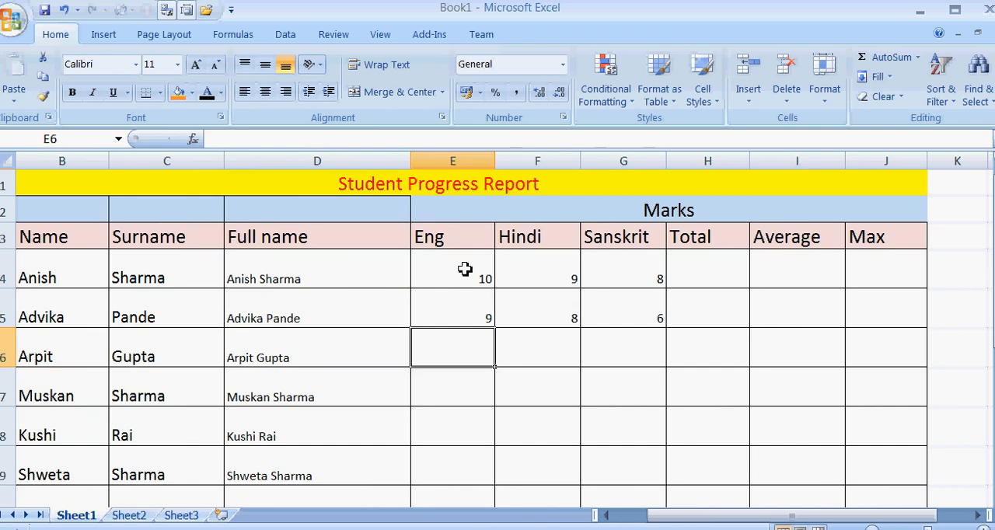
text(8)
key(Tab)
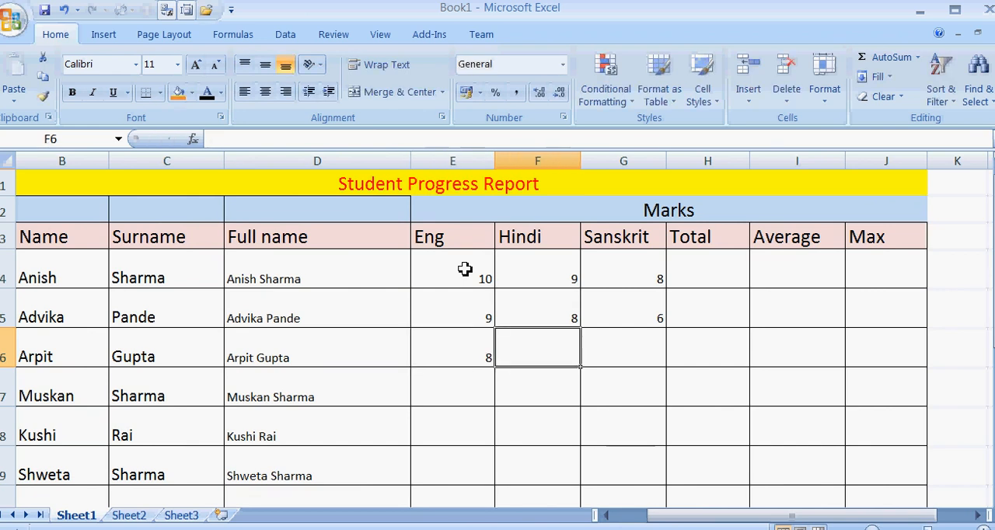
text(9)
key(Tab)
text(10)
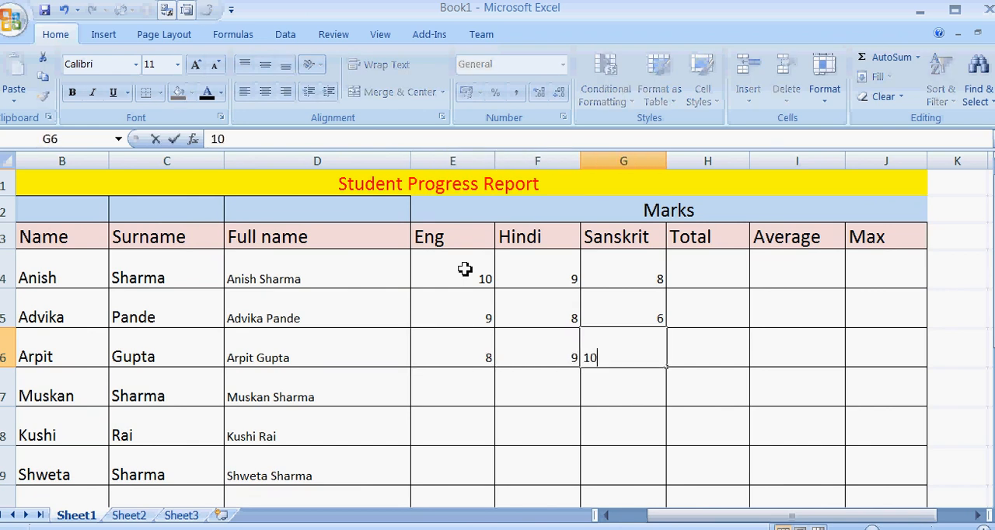
key(Return)
Enter 10 as both the Eng and Hindi marks for the fourth student in E7 and F7.
key(Left)
key(Left)
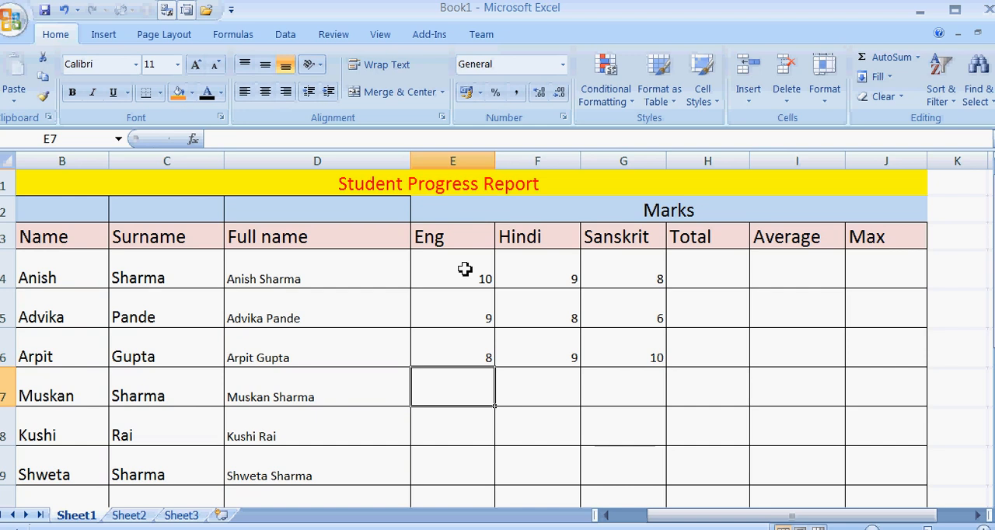
text(10)
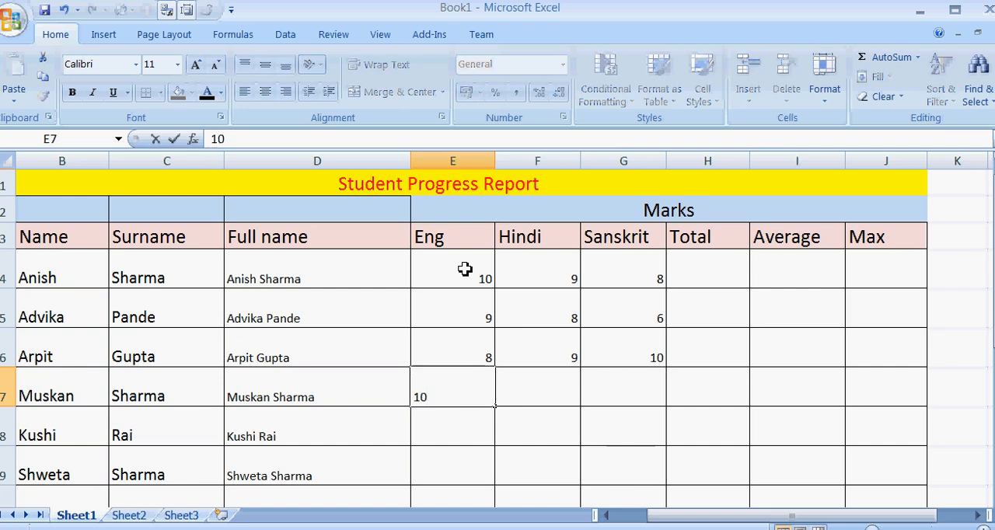
key(Tab)
text(10)
key(Tab)
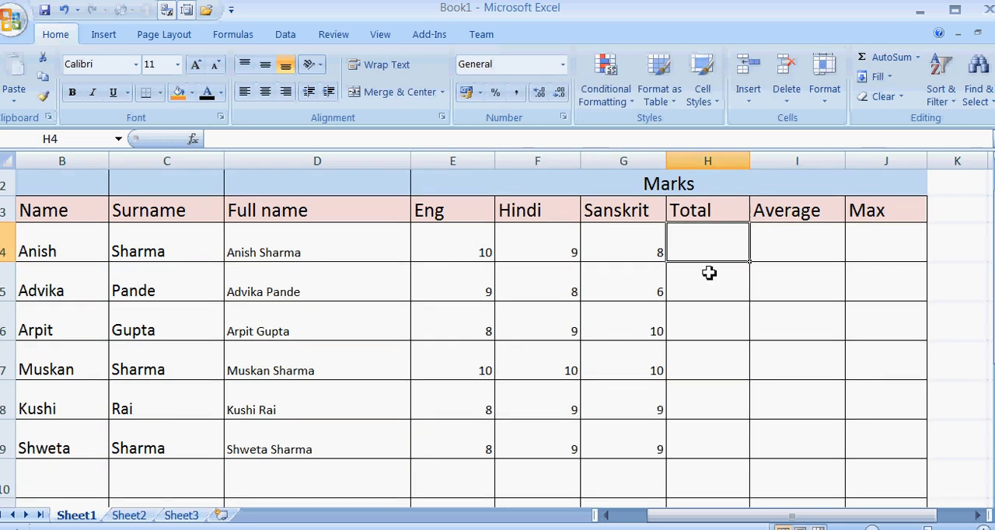
Total the first student's Eng, Hindi and Sanskrit marks in H4 with =SUM(E4:G4).
scroll(708, 273, up, 1)
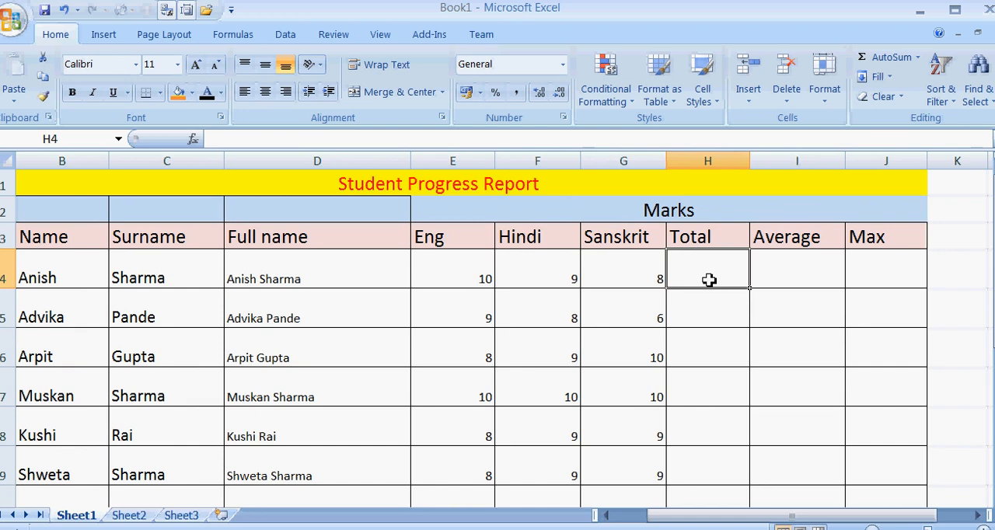
text(=)
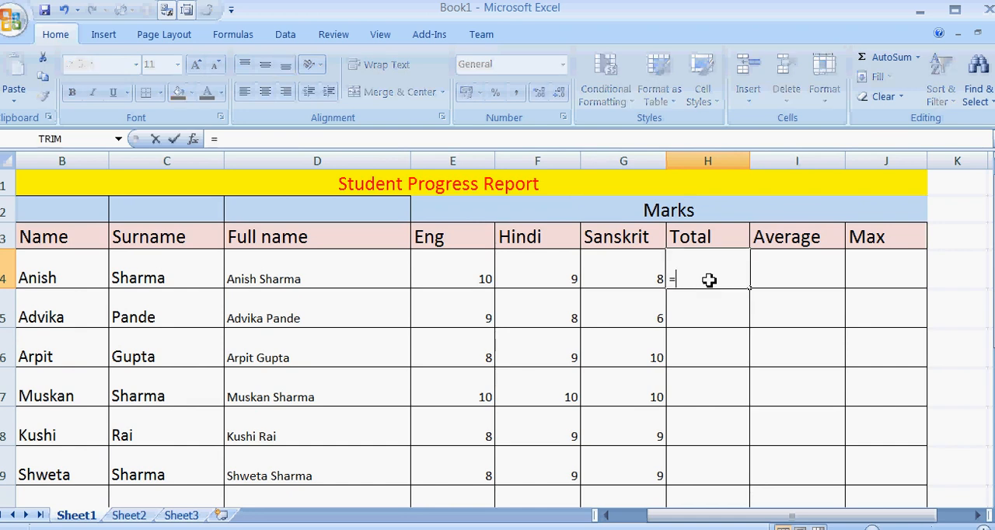
text(sum)
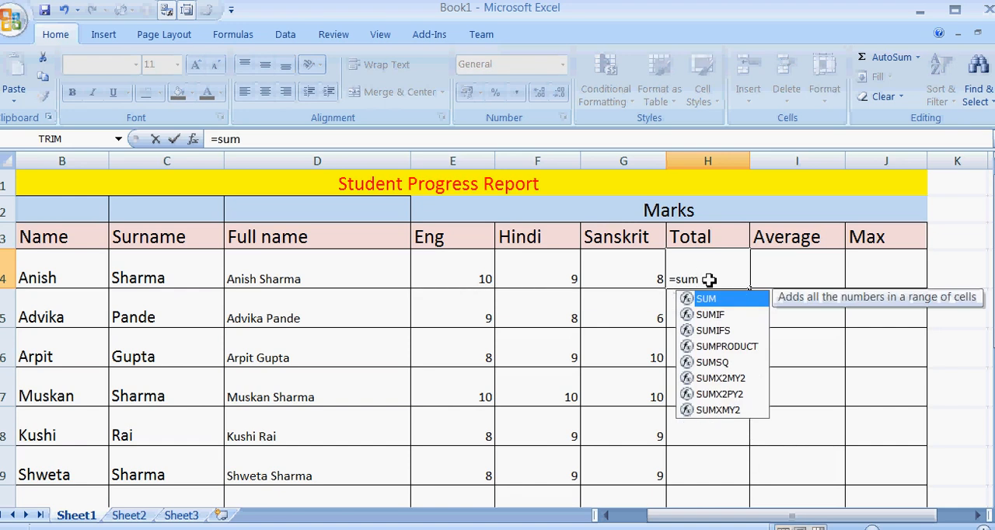
text(()
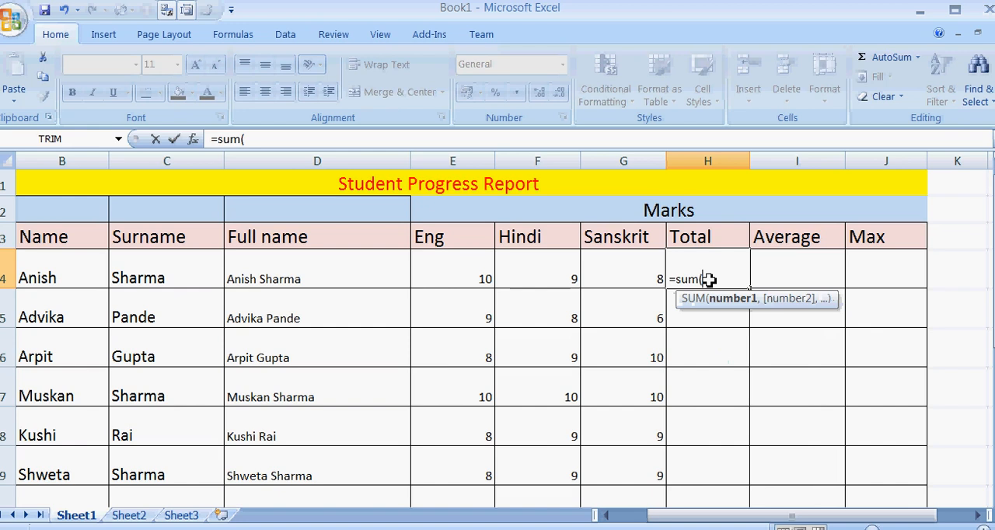
click(491, 270)
drag(491, 271, 611, 273)
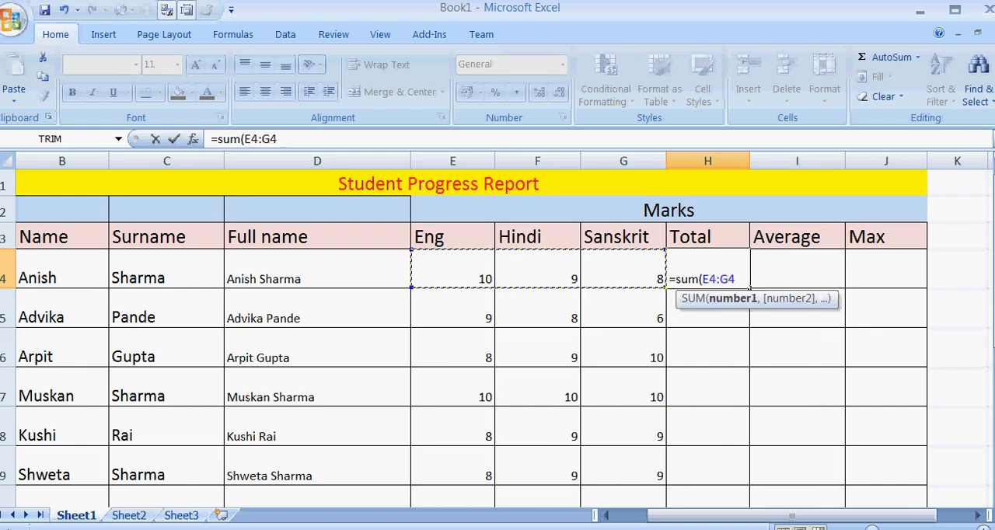
text())
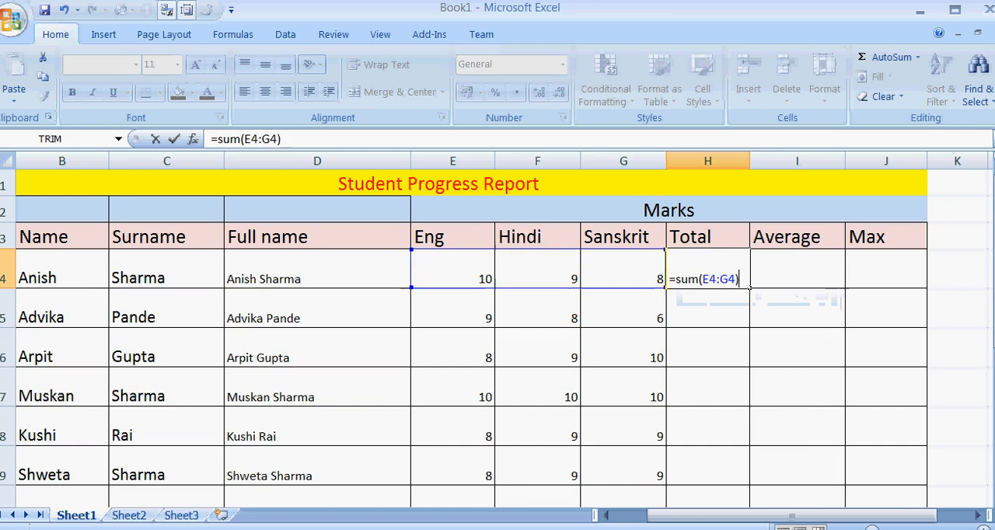
key(Return)
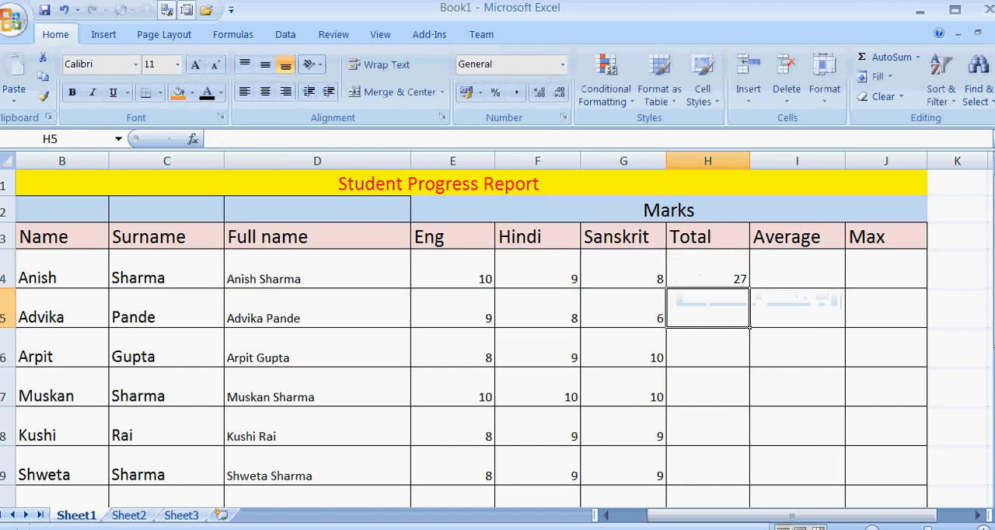
click(721, 274)
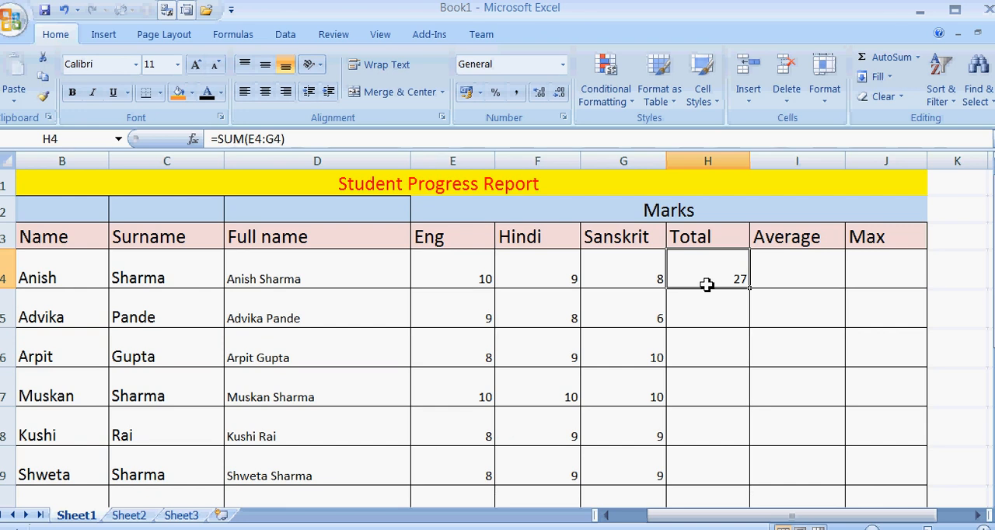
Total the second student's marks in H5 by adding the individual cells with =E5+F5+G5.
click(707, 310)
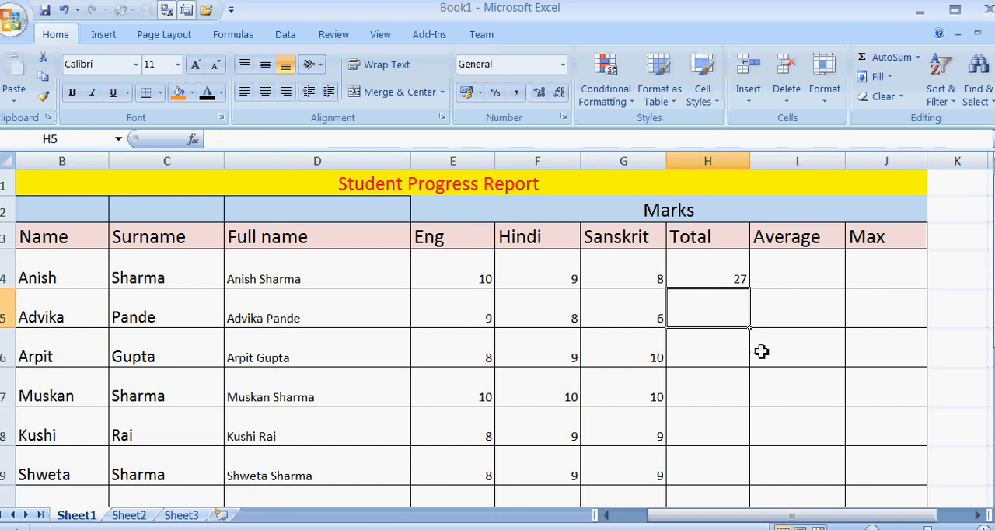
text(=)
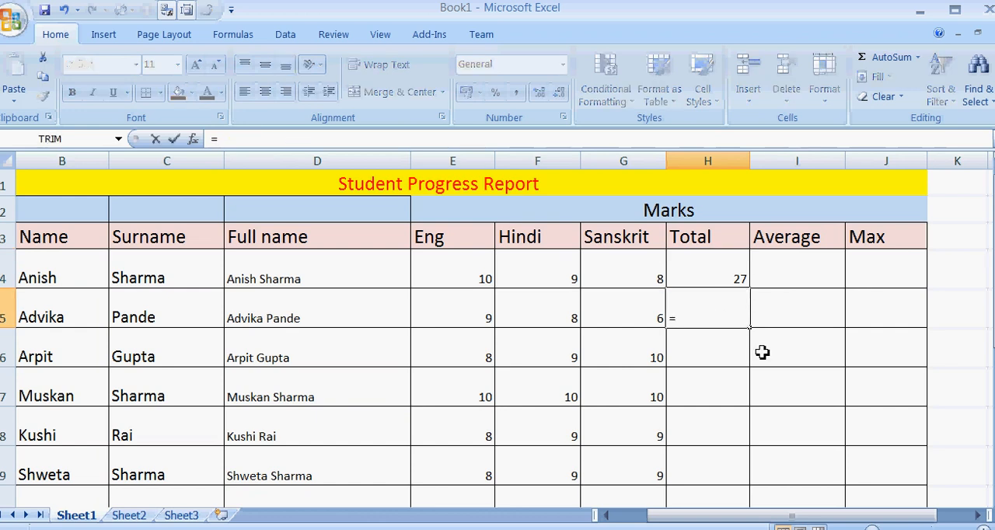
click(484, 312)
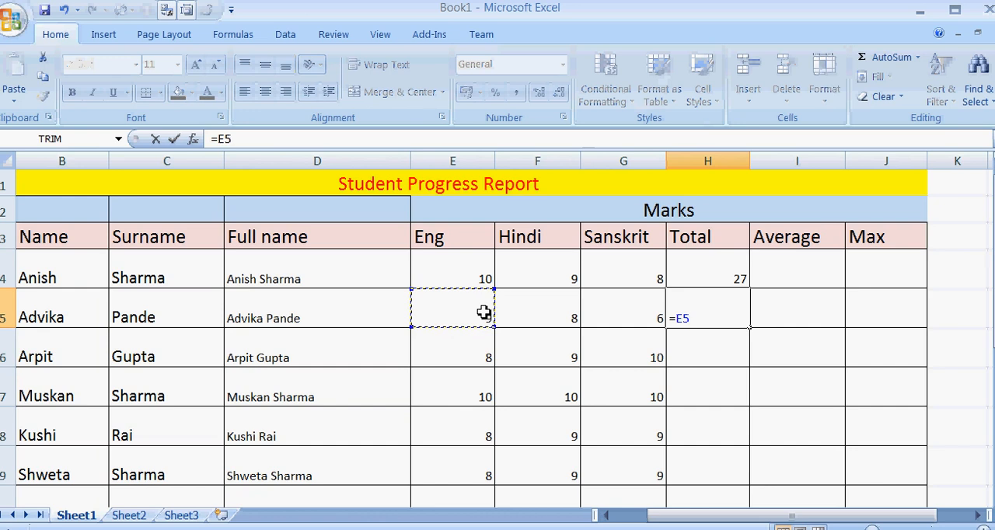
text(+)
click(514, 315)
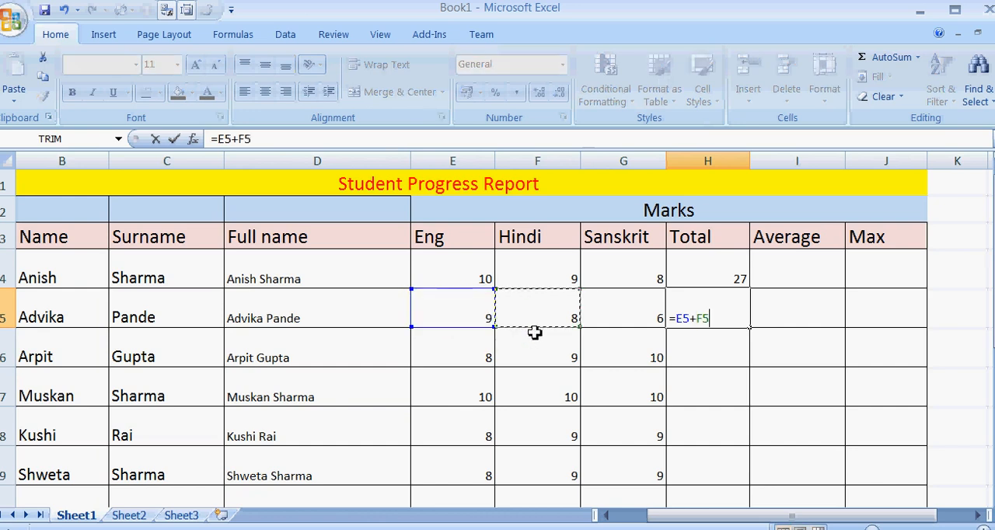
text(+)
click(625, 317)
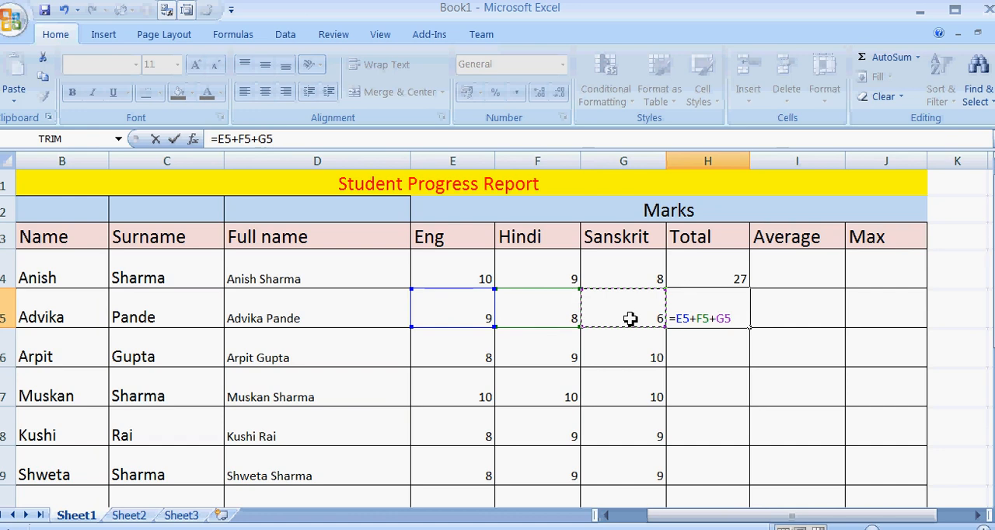
key(Return)
click(697, 316)
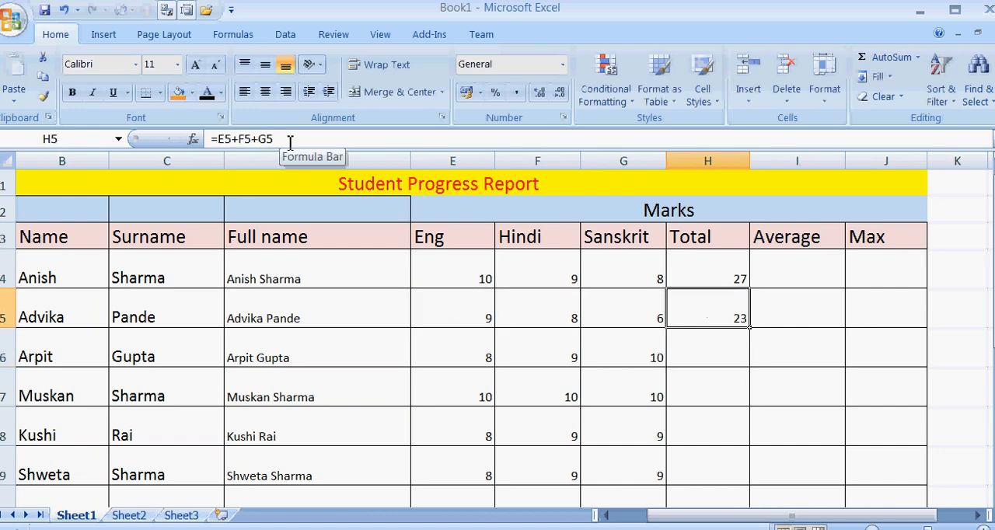
Fill the SUM formula from H4 down through H9 to total every student's marks.
click(691, 267)
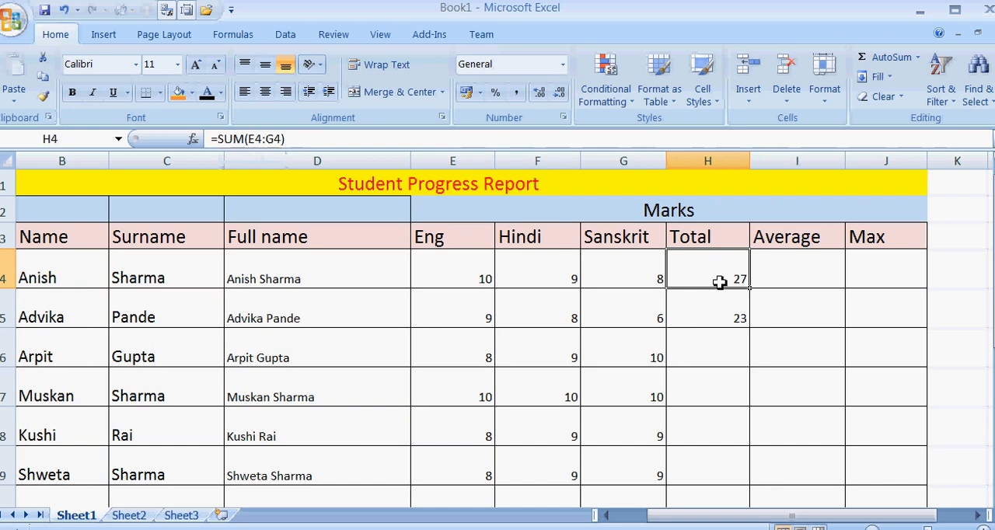
click(726, 310)
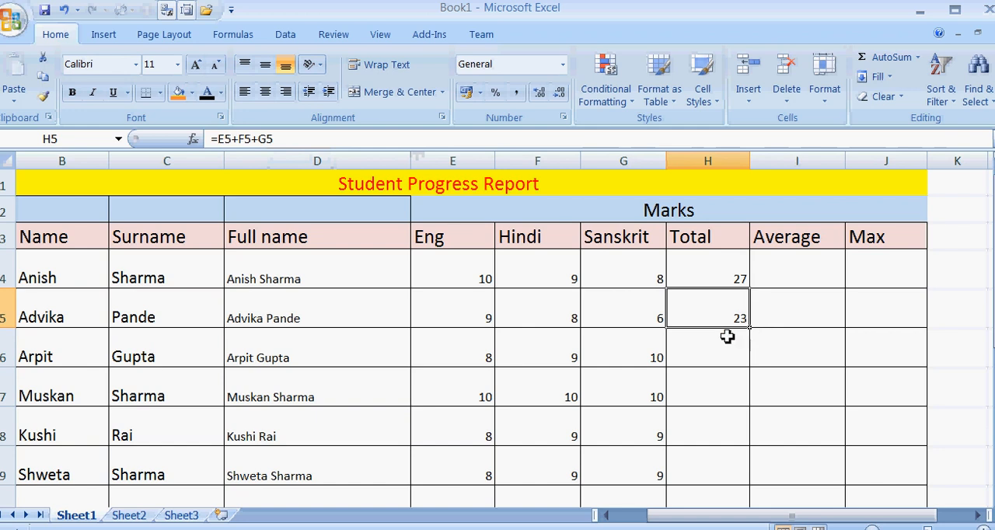
click(708, 277)
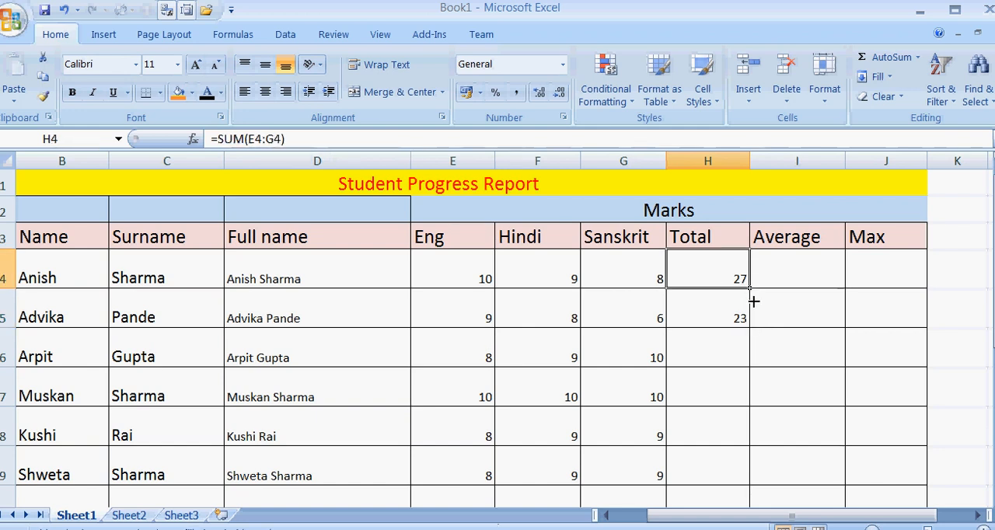
drag(751, 291, 748, 475)
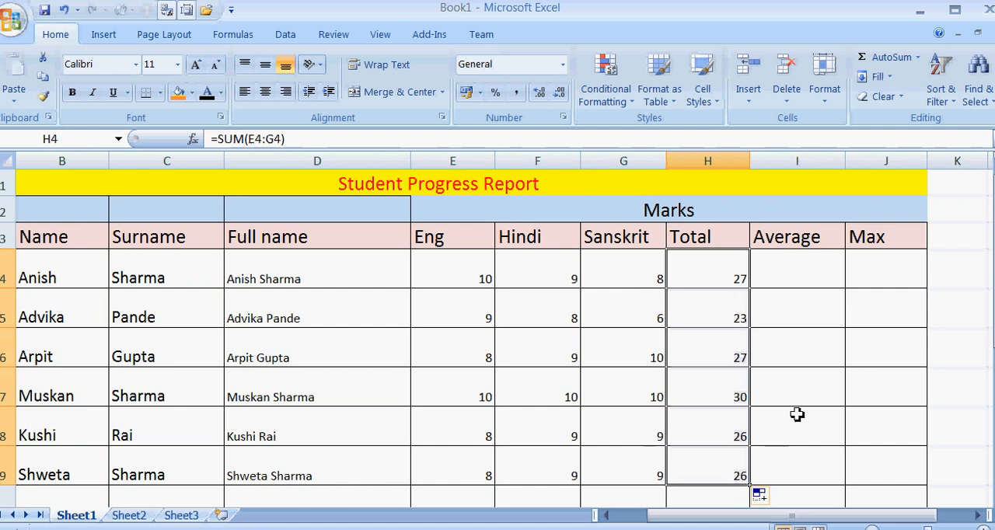
Calculate the first student's average in I4 with the formula =(E4+F4+G4)/3.
click(790, 263)
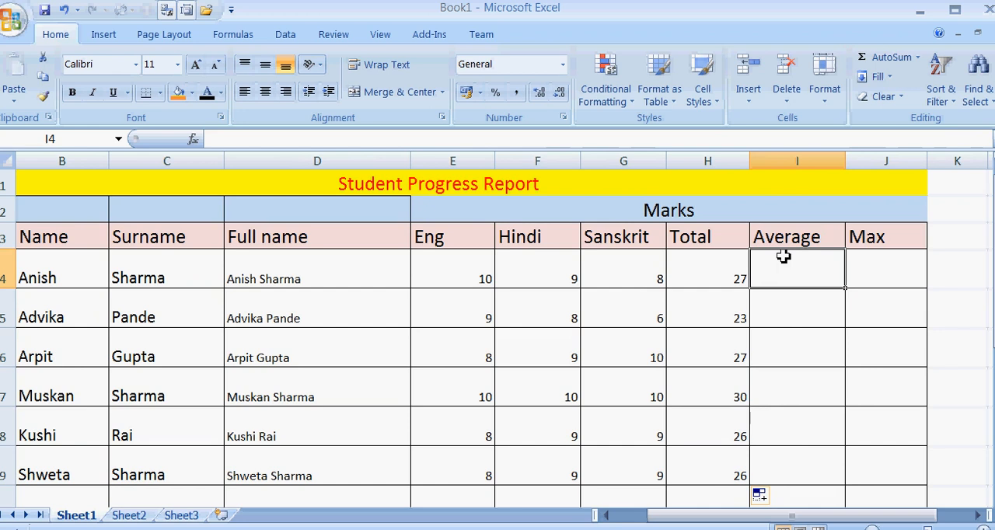
text(=)
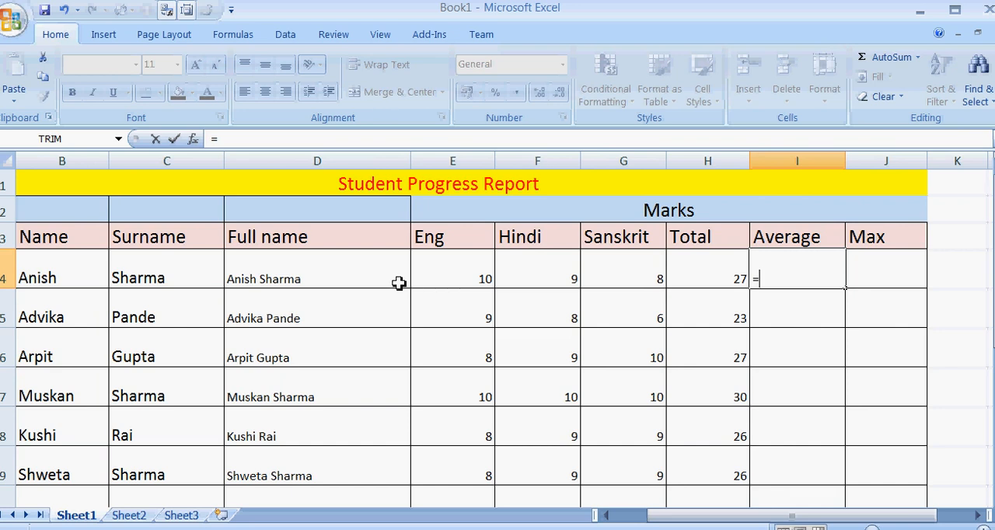
text(()
click(439, 270)
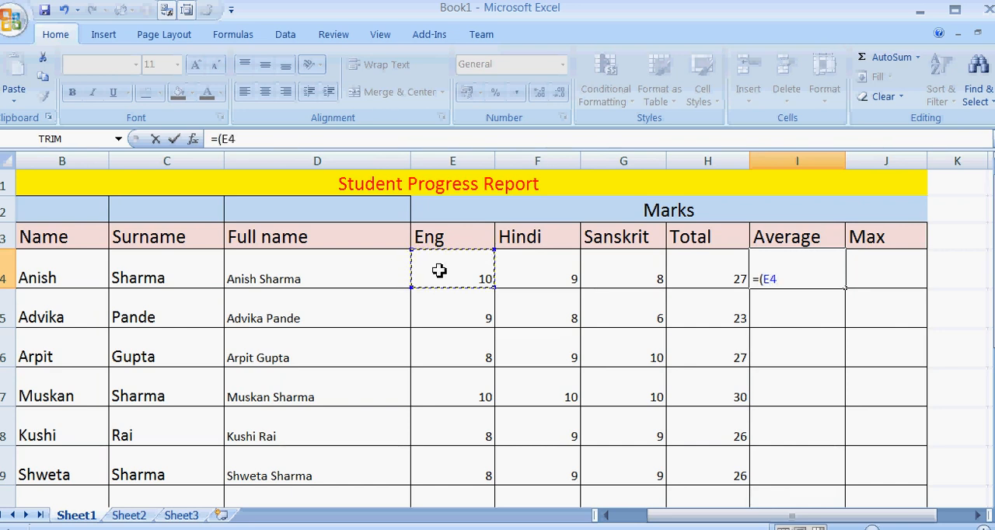
text(+)
click(546, 267)
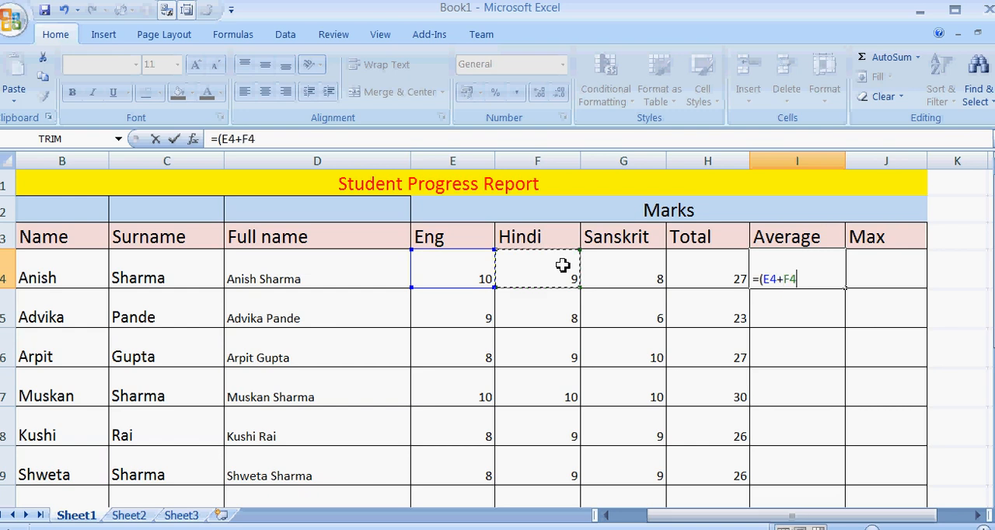
text(+)
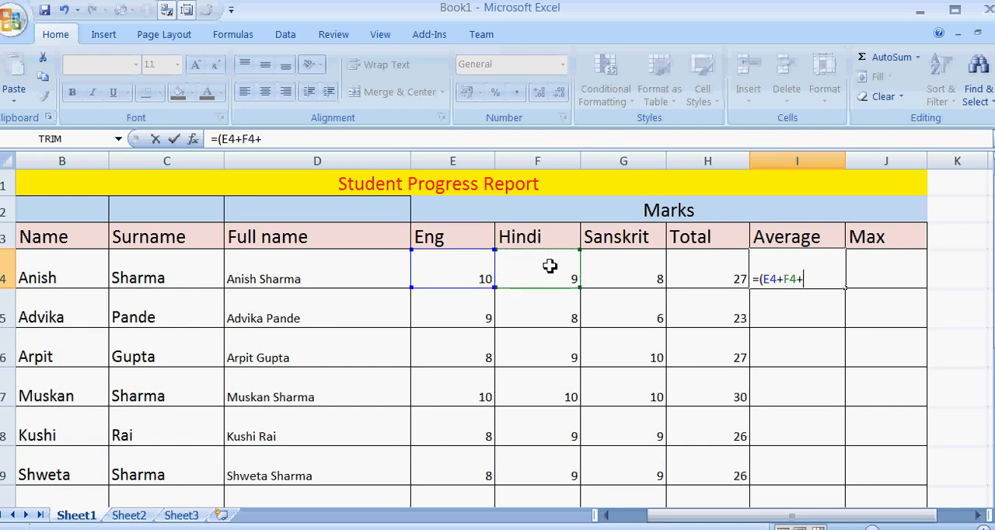
click(642, 267)
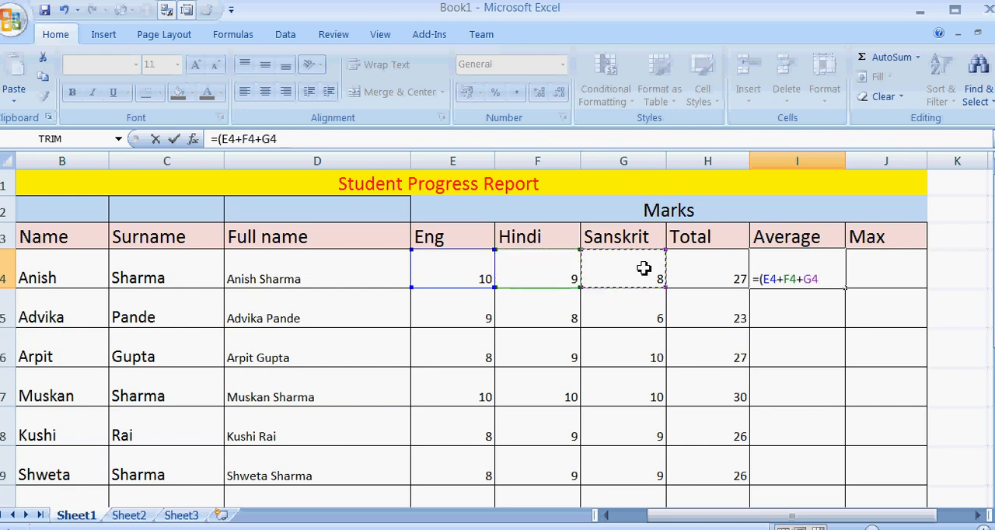
text()/3)
key(Return)
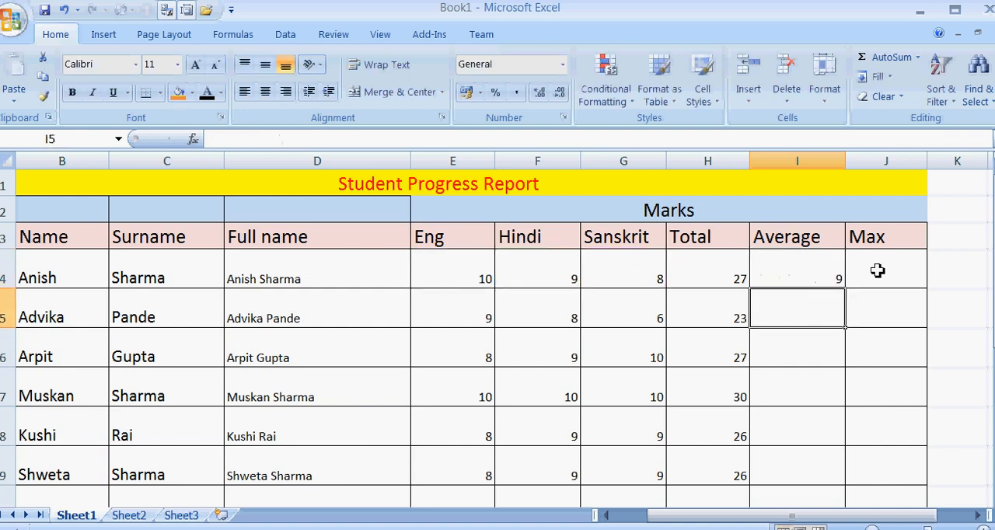
click(835, 275)
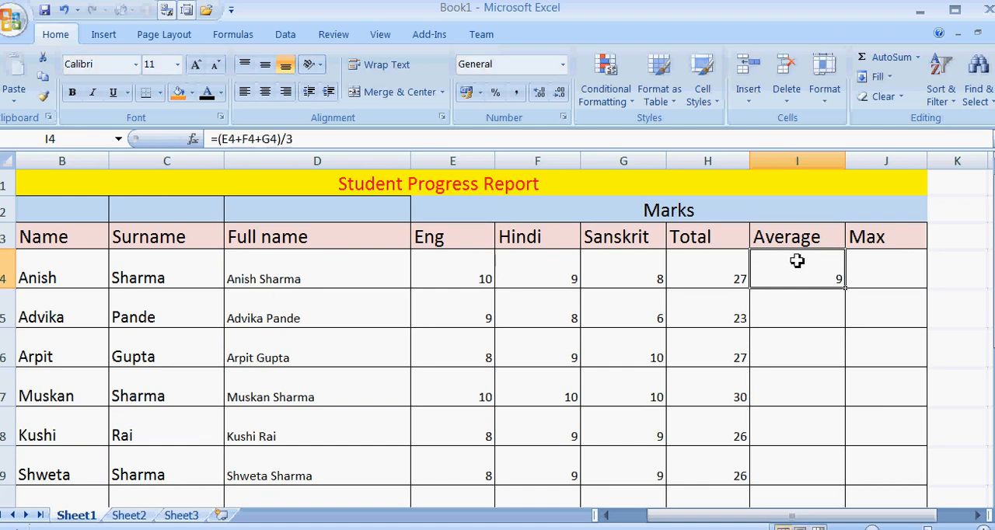
click(827, 305)
click(818, 269)
click(823, 305)
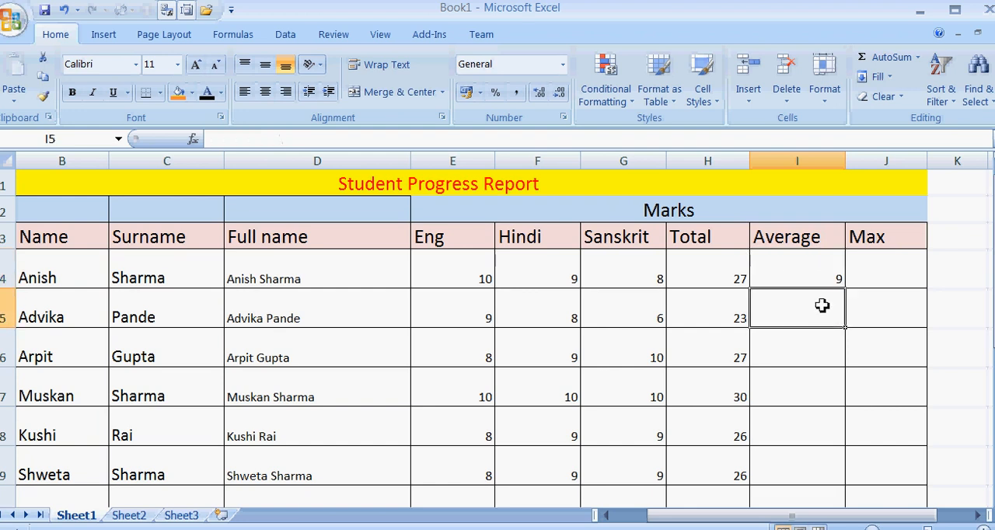
text(=)
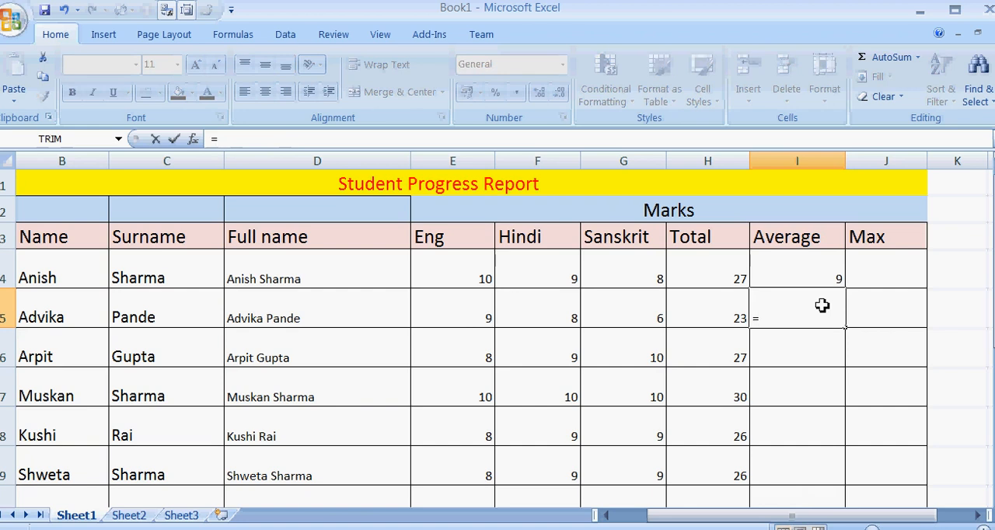
text(ave)
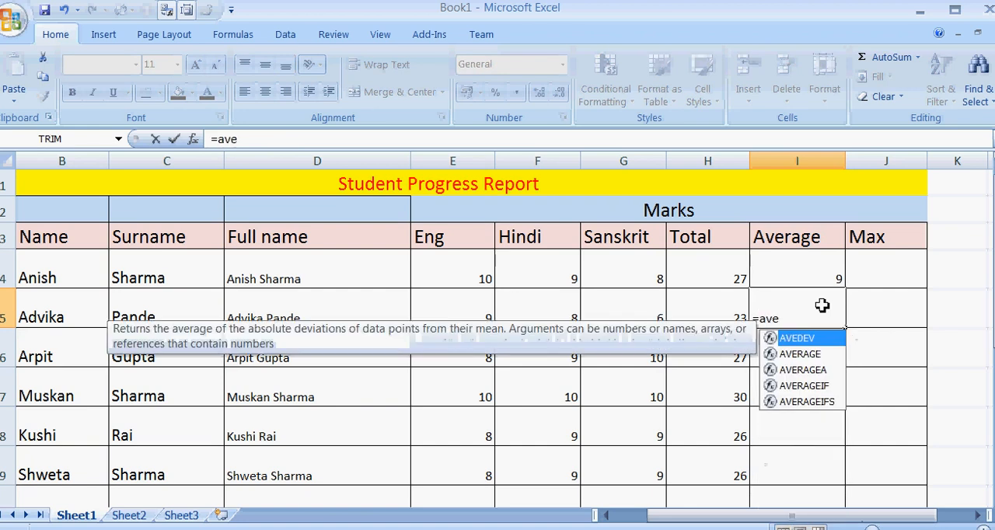
key(Down)
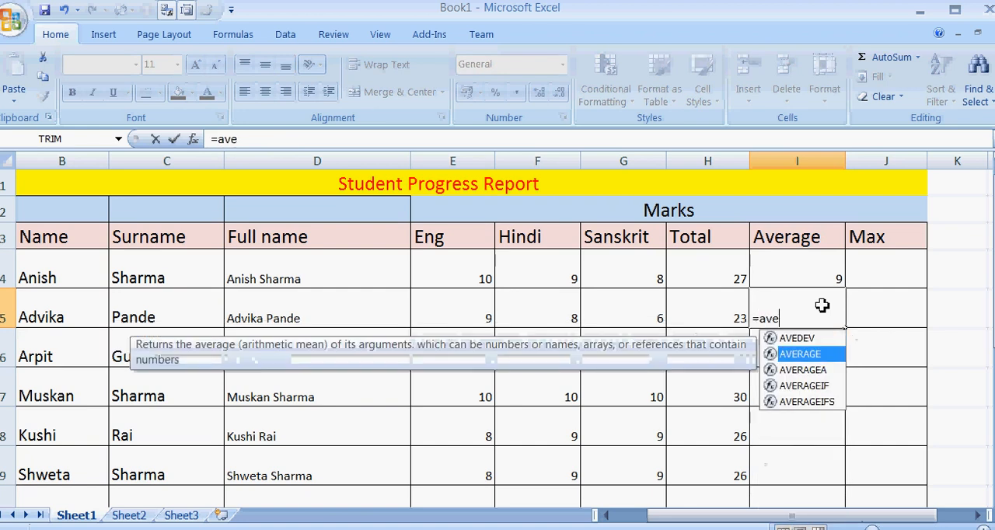
key(Return)
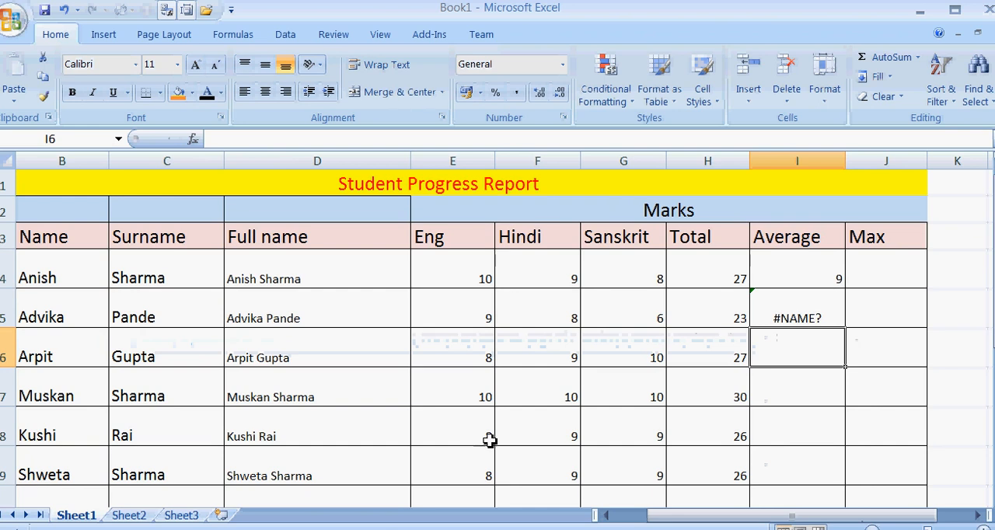
click(776, 312)
key(Delete)
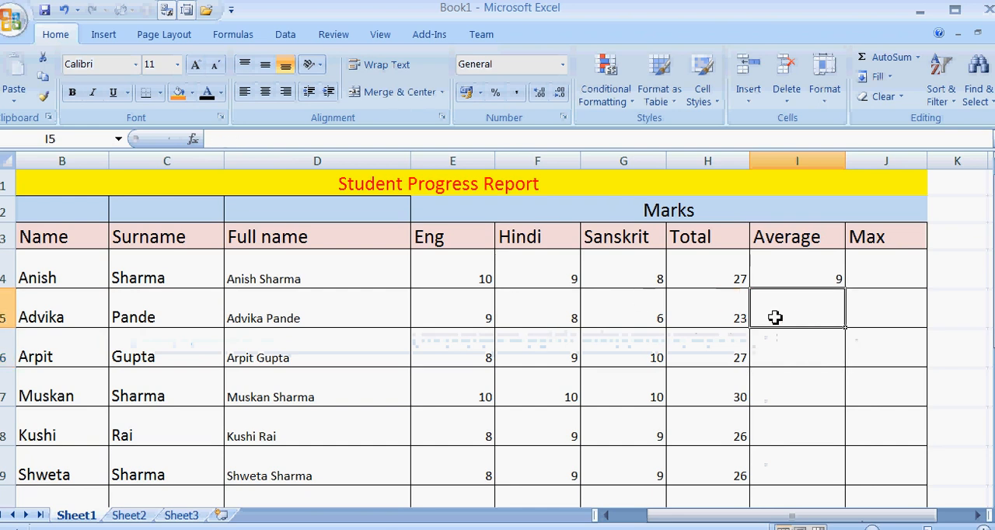
Calculate the second student's average in I5 with =AVERAGE(E5:G5).
text(=)
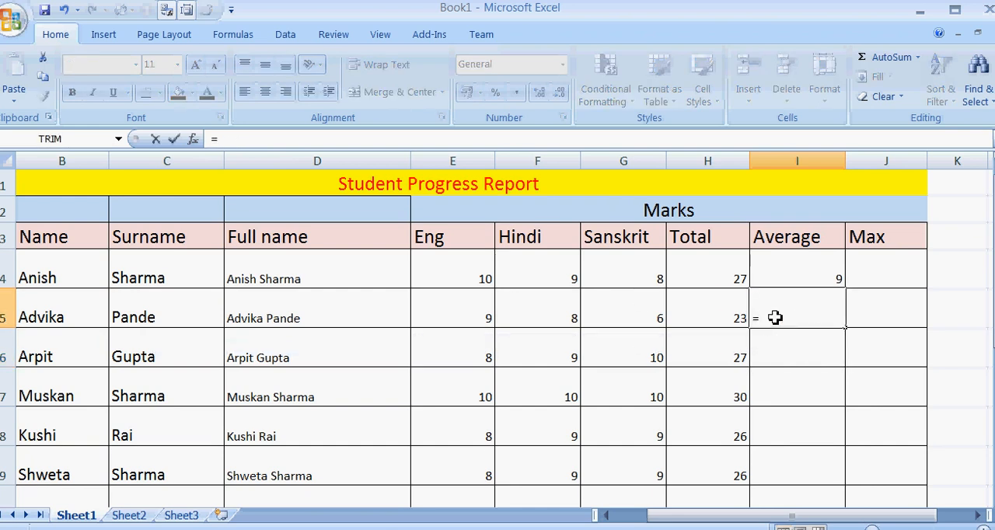
text(average)
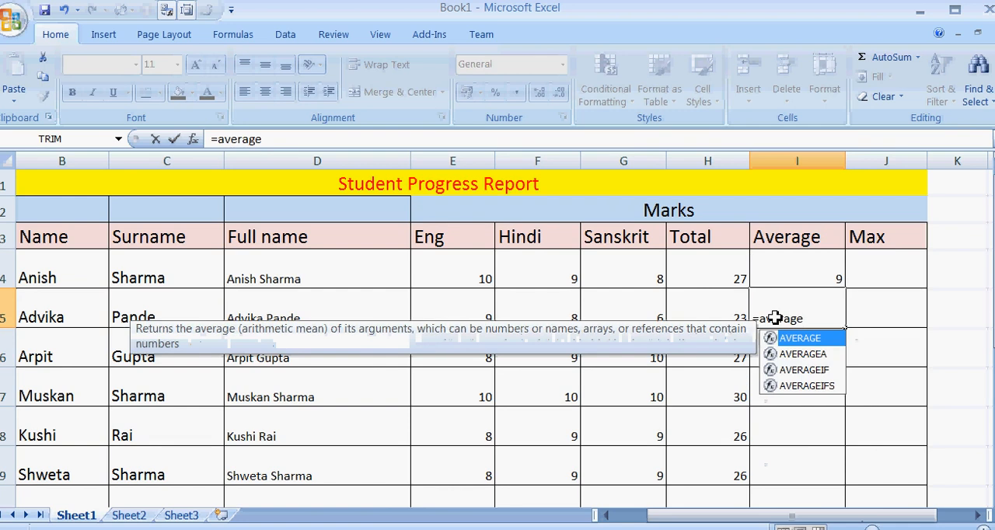
text(()
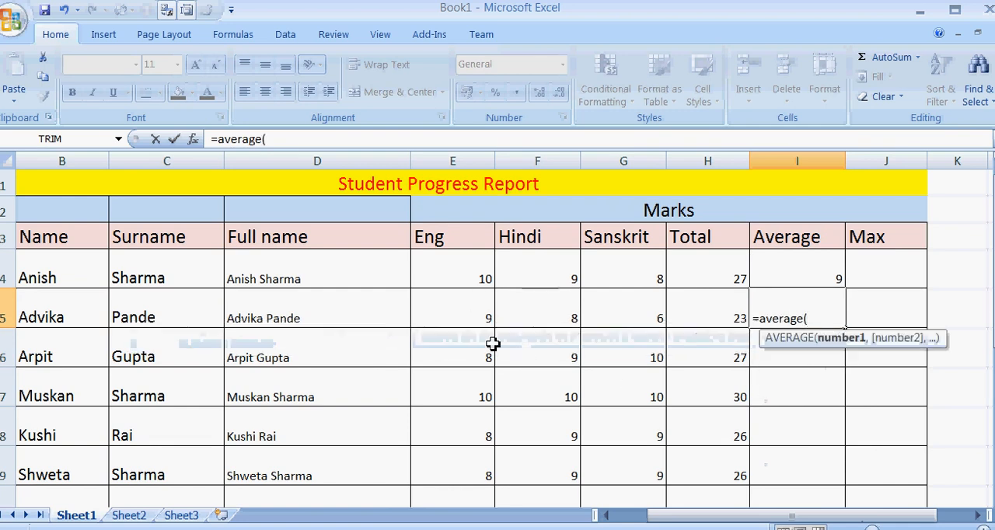
drag(457, 314, 615, 316)
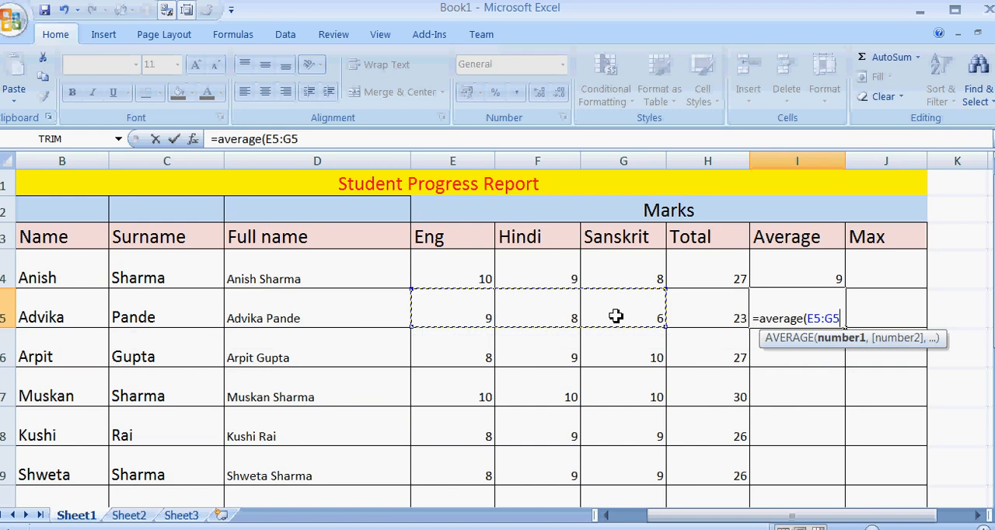
text())
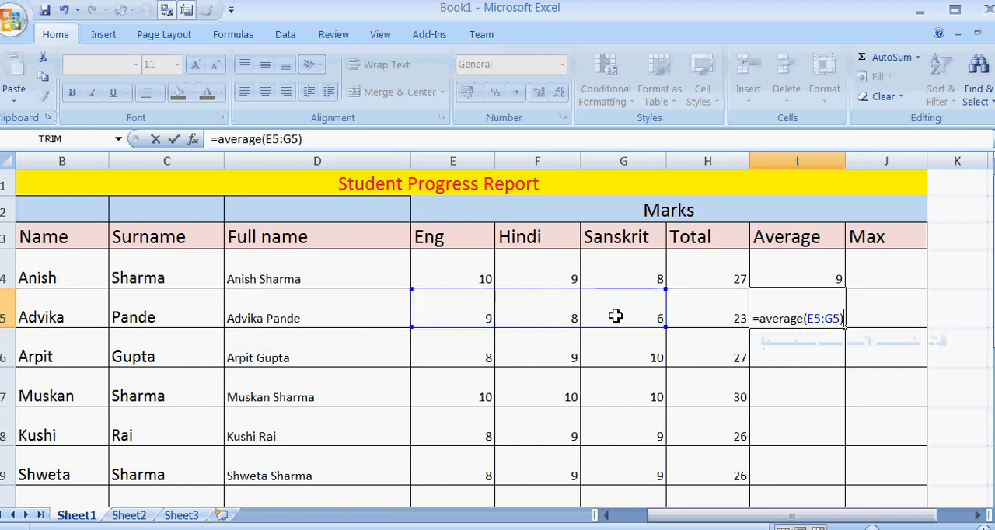
key(Return)
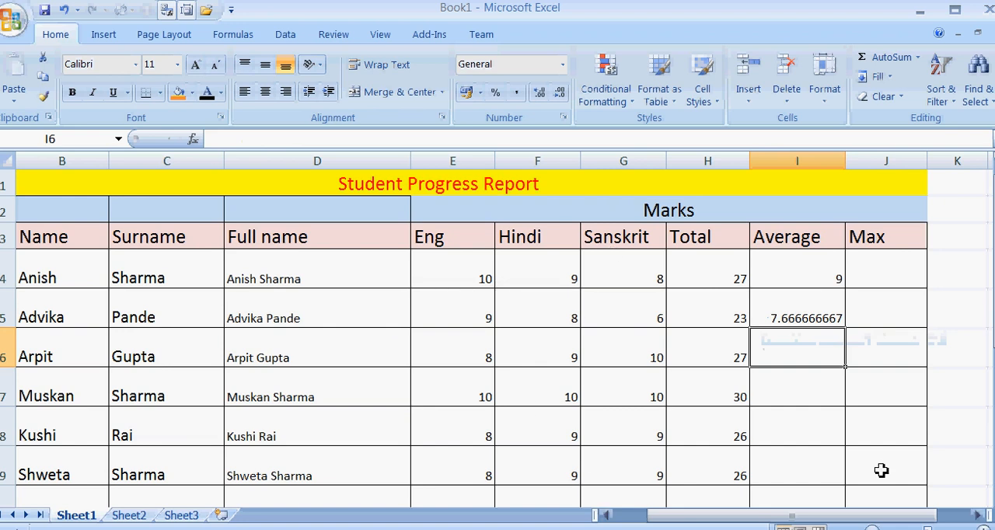
click(797, 316)
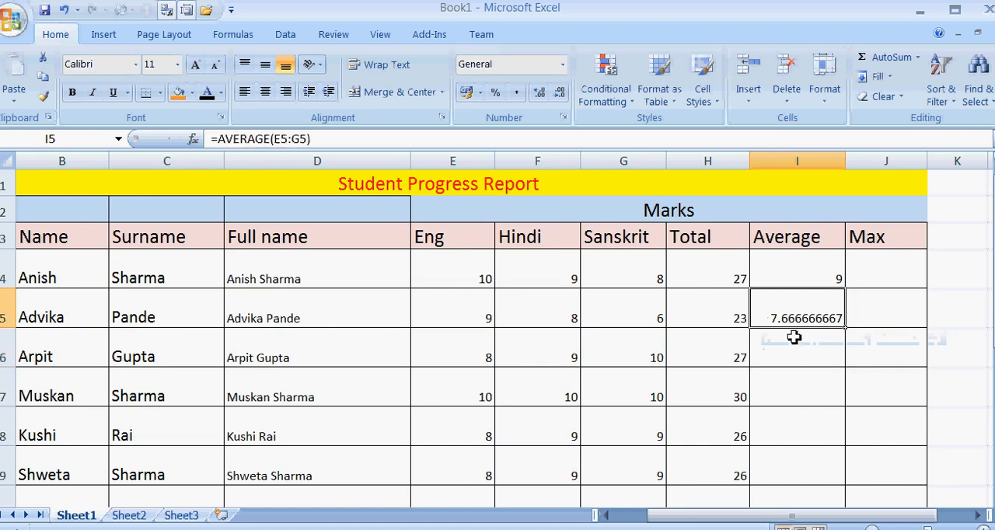
Replace the first student's average formula in I4 with =AVERAGE(E4:G4) and fill it down through I9.
click(782, 283)
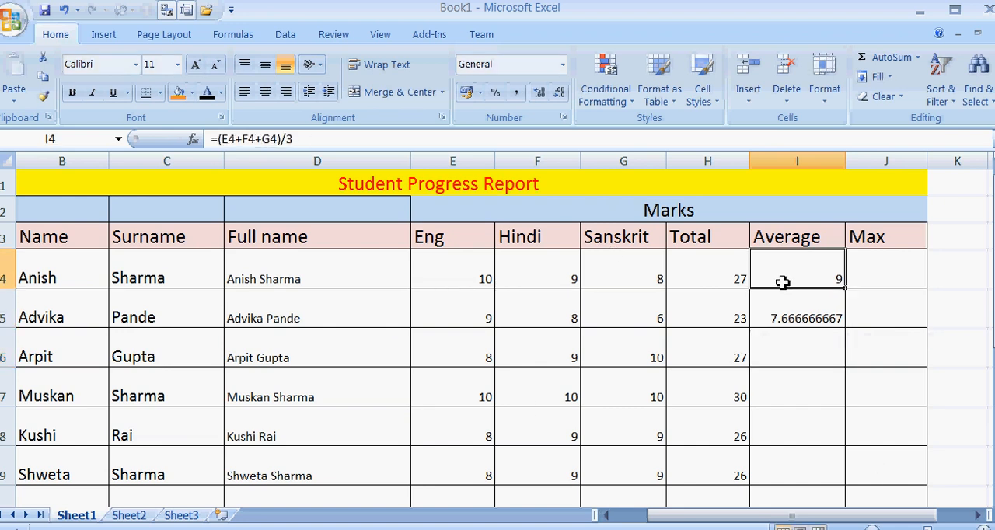
text(=)
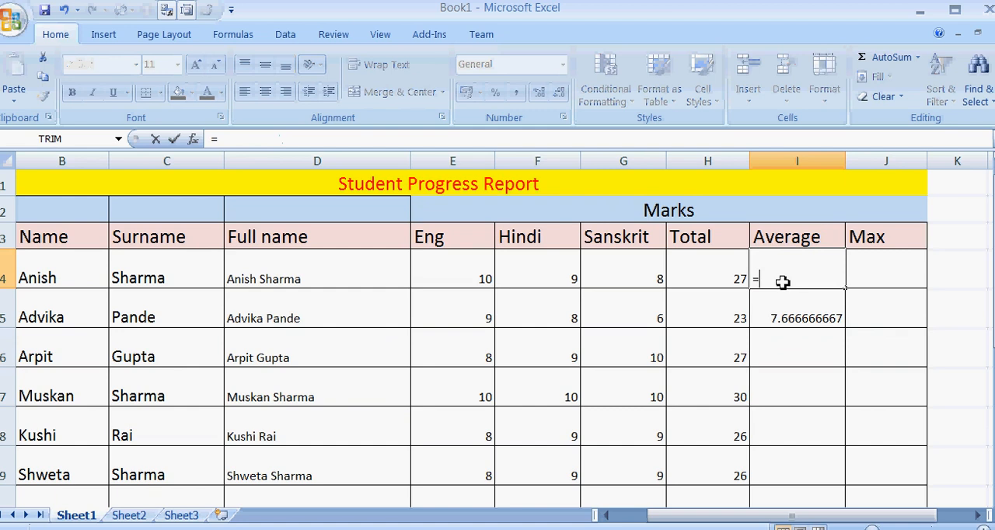
text(average)
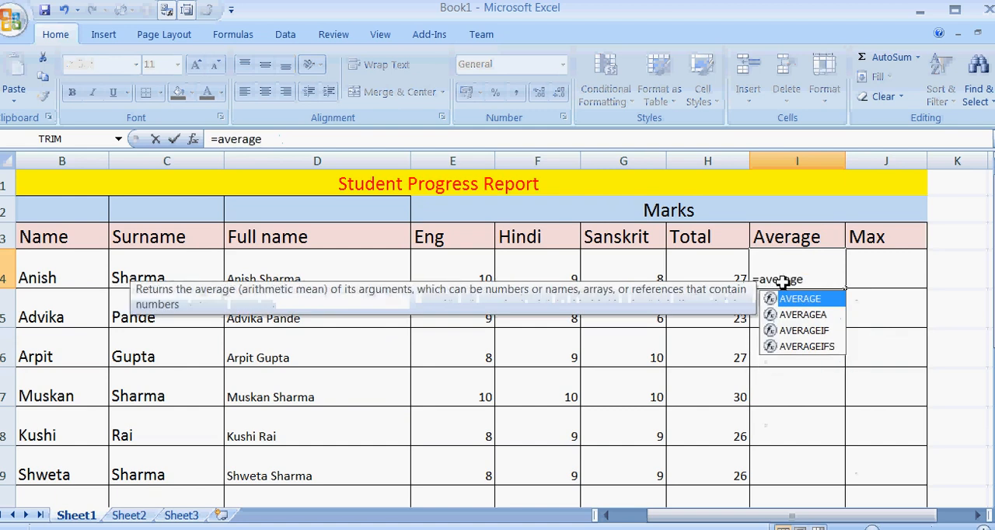
text(()
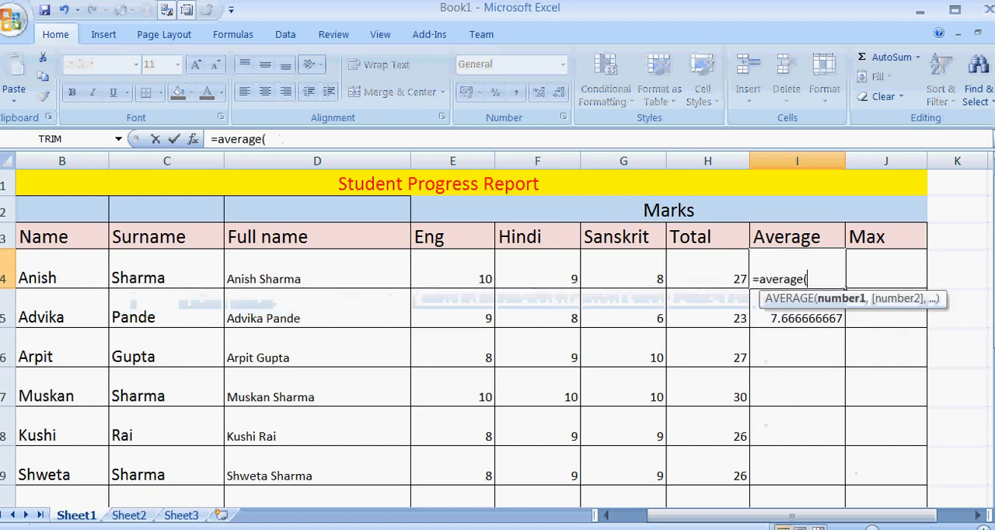
drag(448, 278, 611, 274)
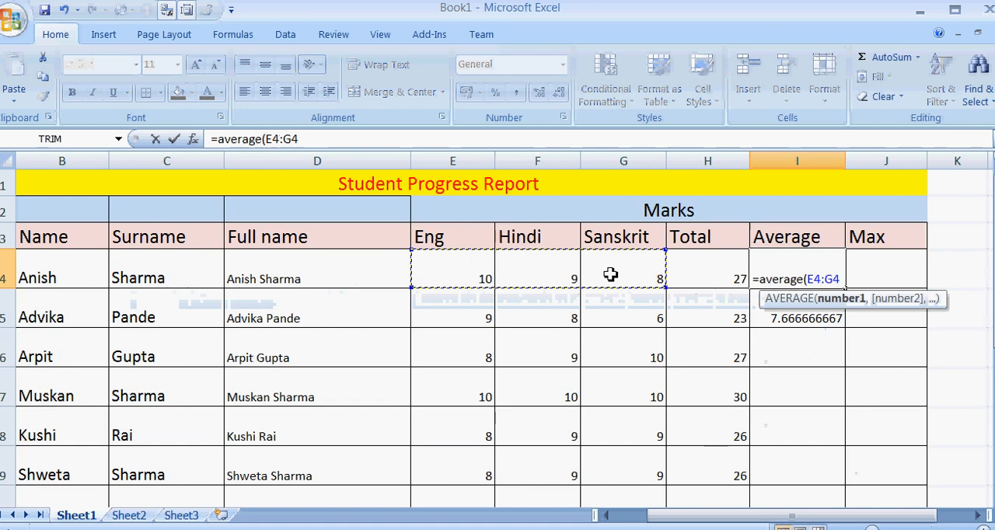
text())
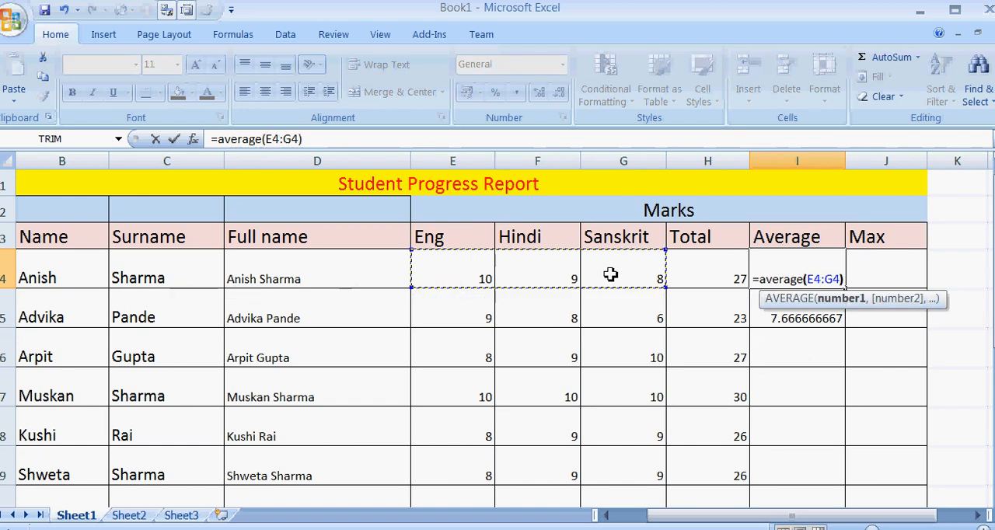
key(Return)
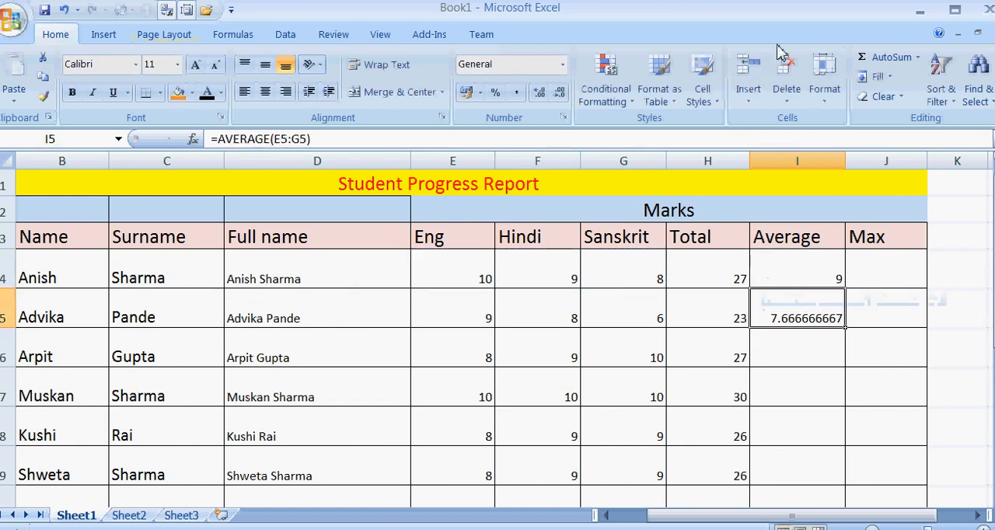
click(810, 279)
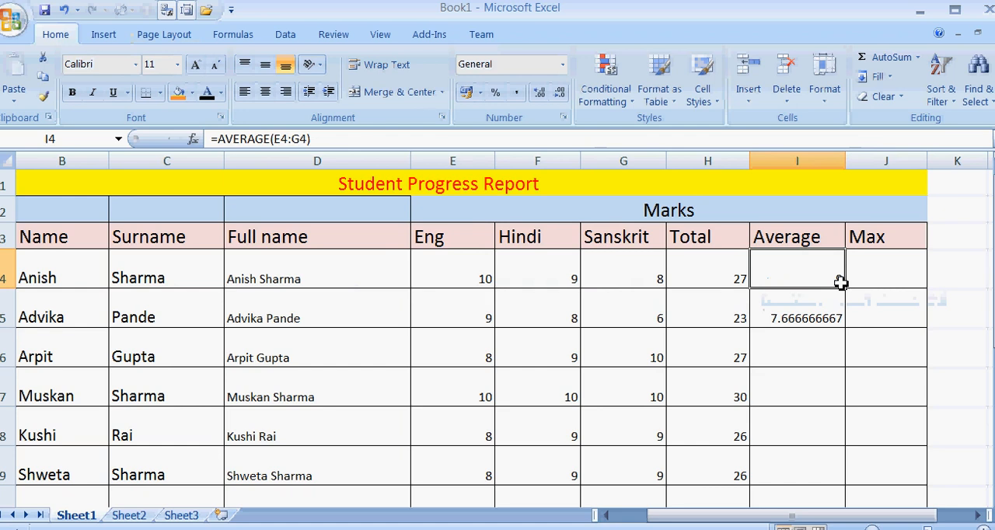
drag(847, 290, 856, 472)
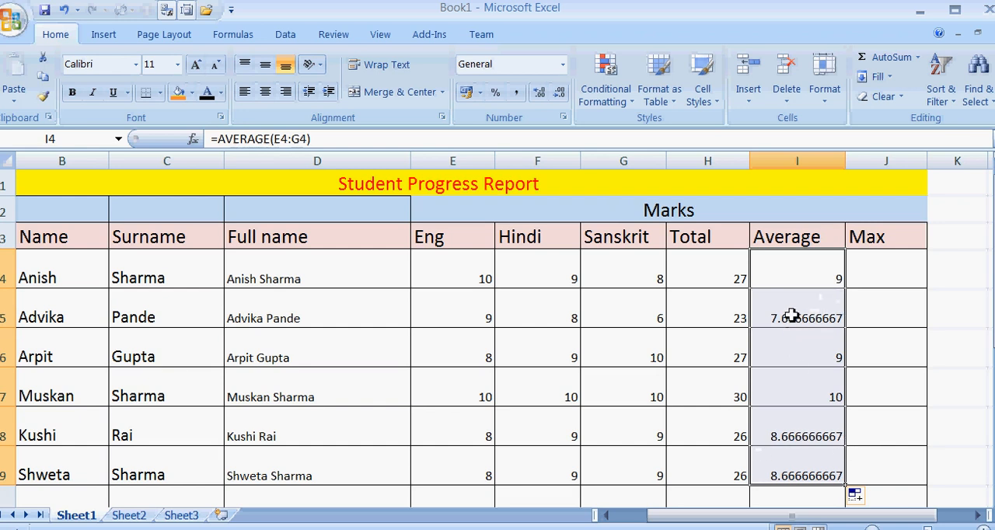
Round the average in I4 to two decimals with =ROUND(AVERAGE(E4:G4),2) and fill it down through I9.
click(795, 276)
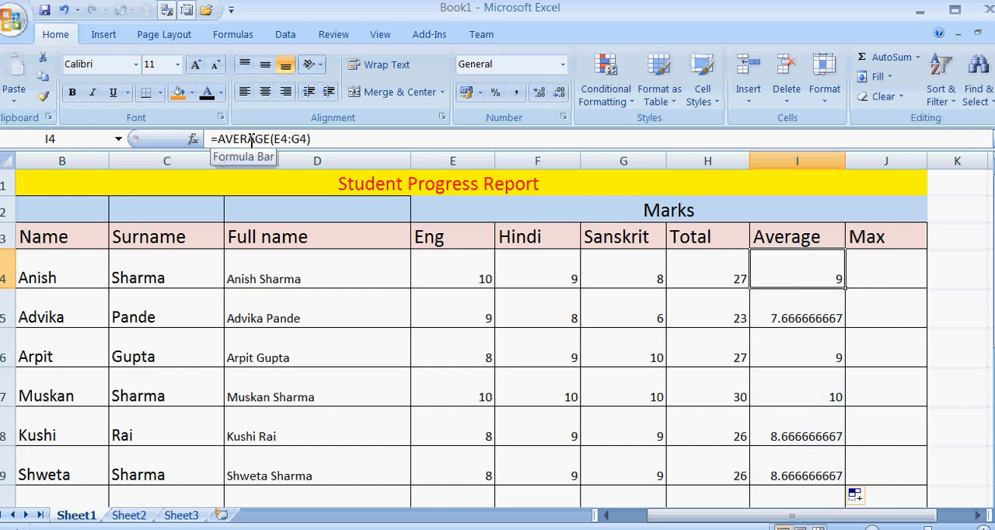
click(223, 139)
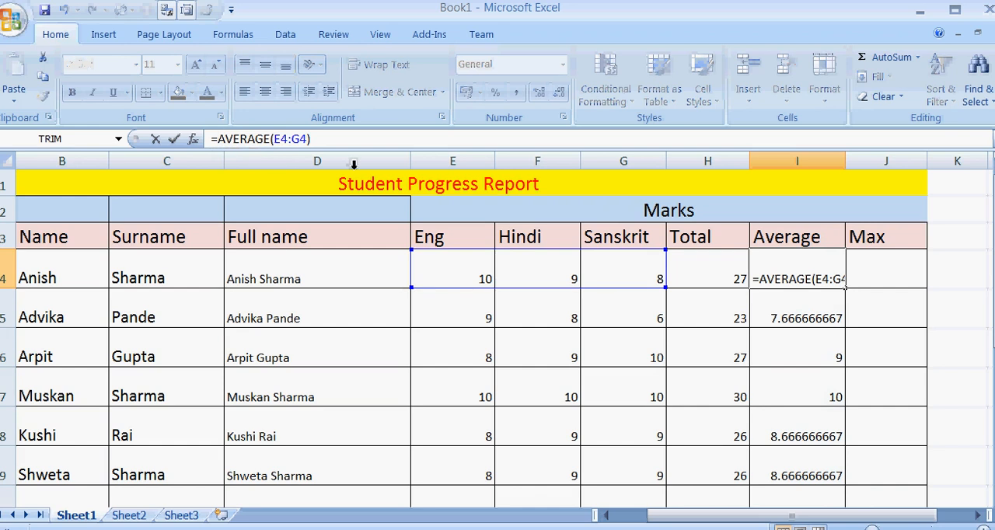
text(round)
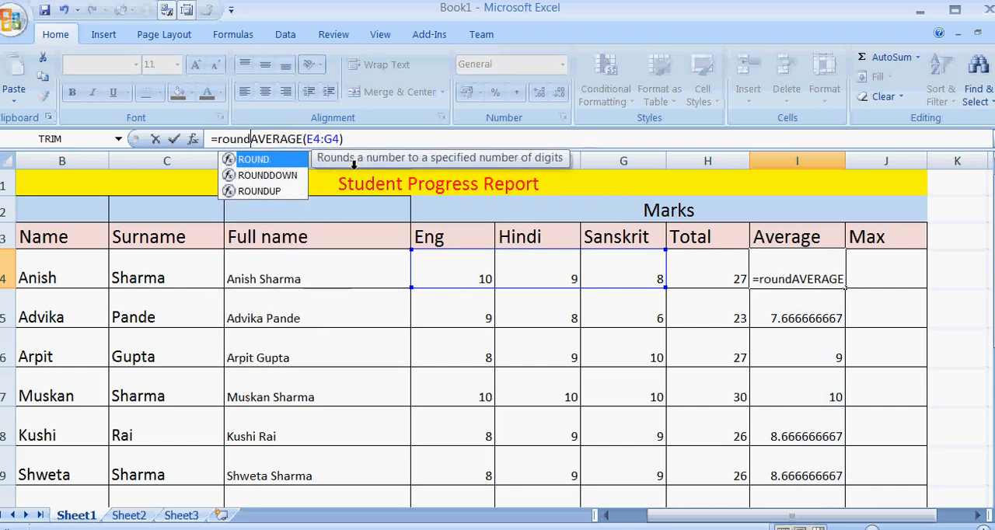
text(()
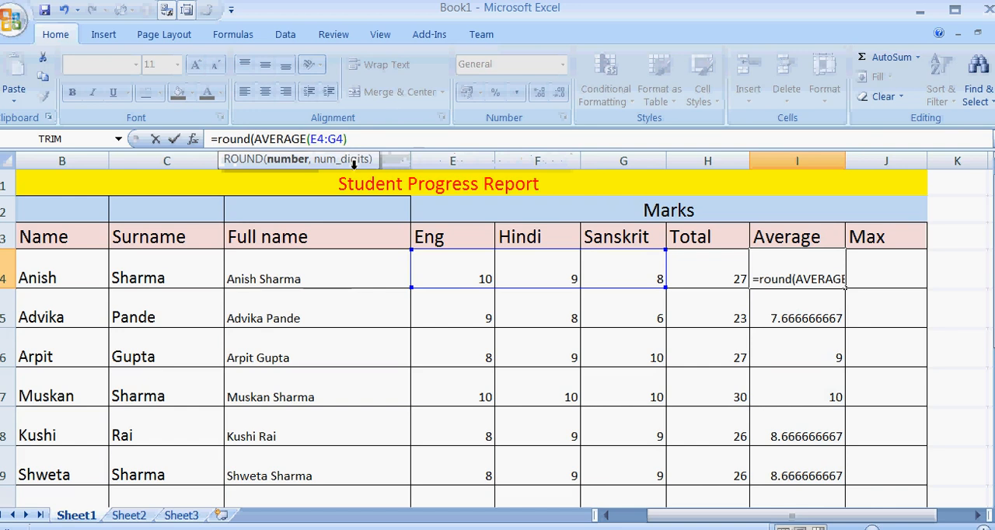
key(Right)
key(Right)
key(Right)
key(Right)
key(Right)
key(Right)
key(Right)
key(Right)
key(Right)
key(Right)
key(Right)
key(Right)
key(Right)
key(Right)
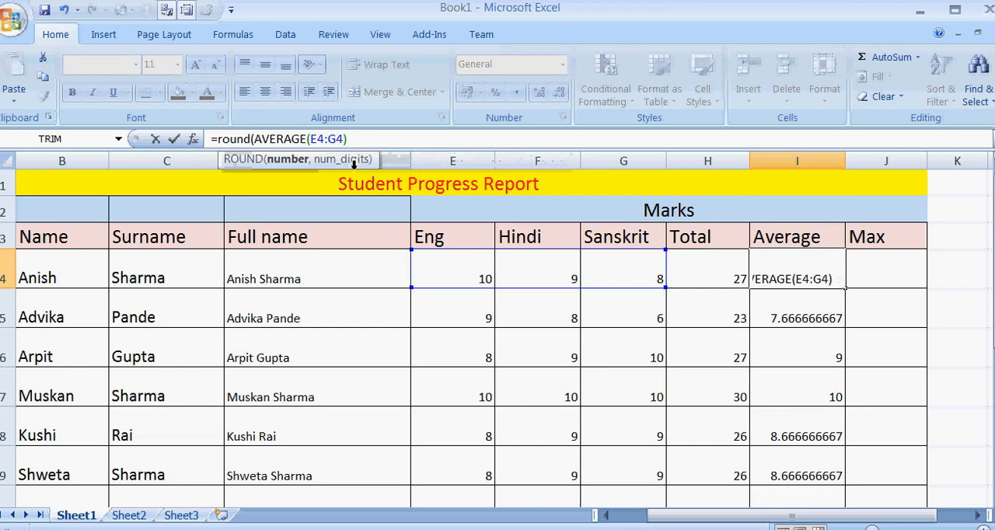
text(,2))
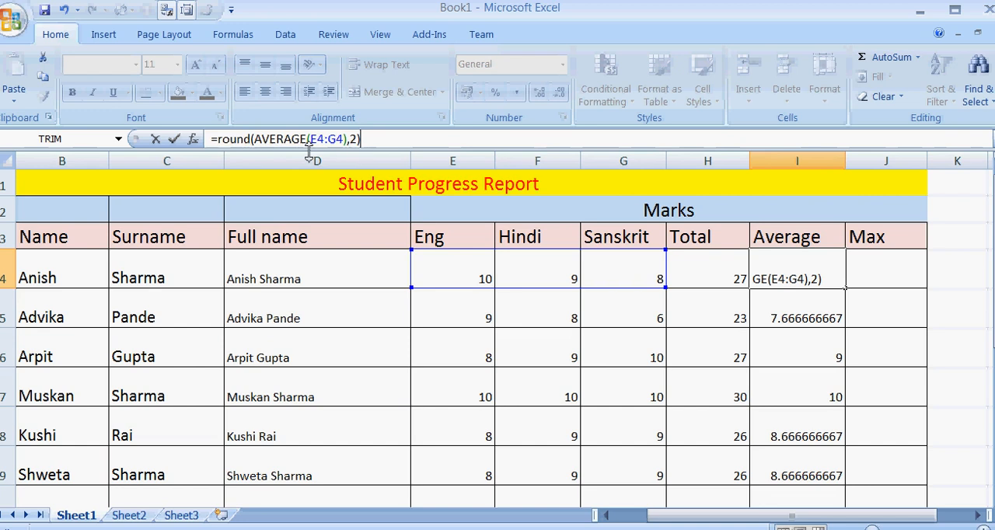
key(Return)
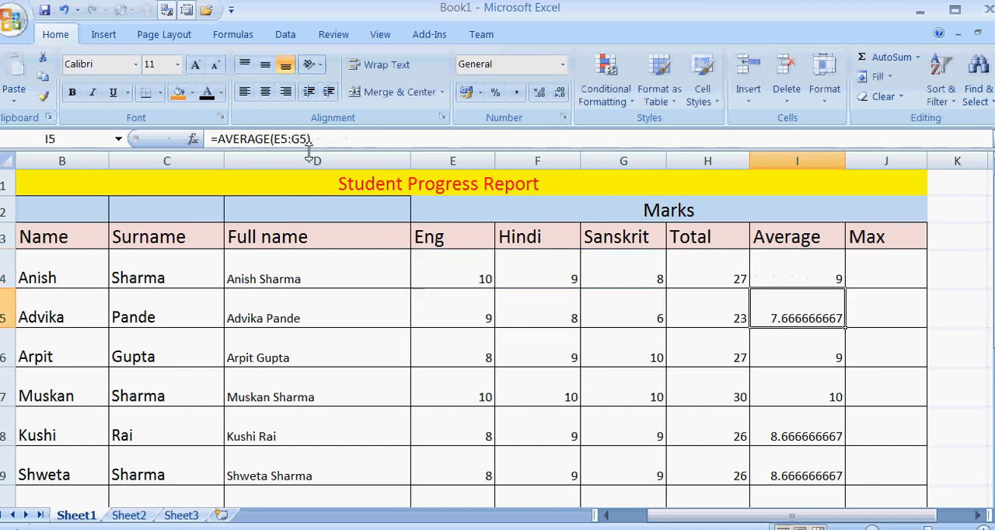
click(830, 270)
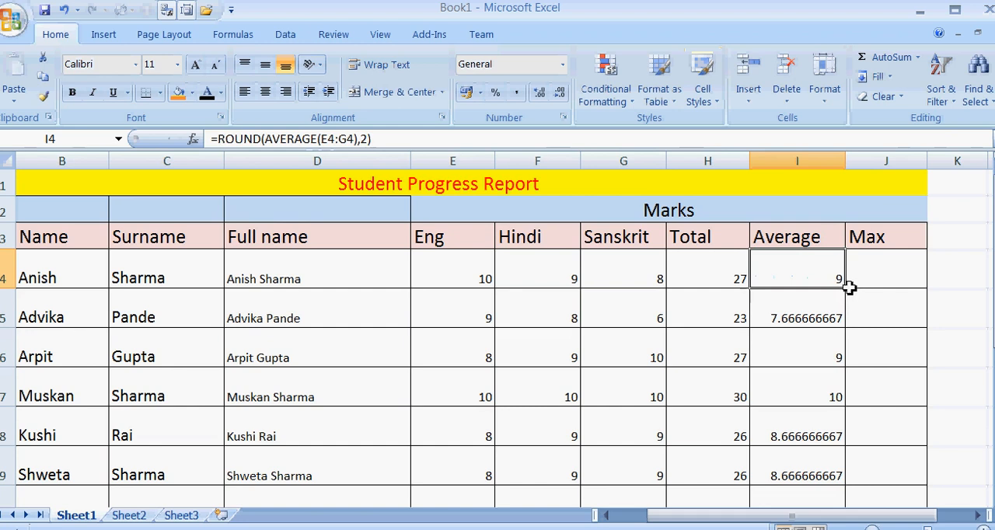
drag(848, 286, 854, 483)
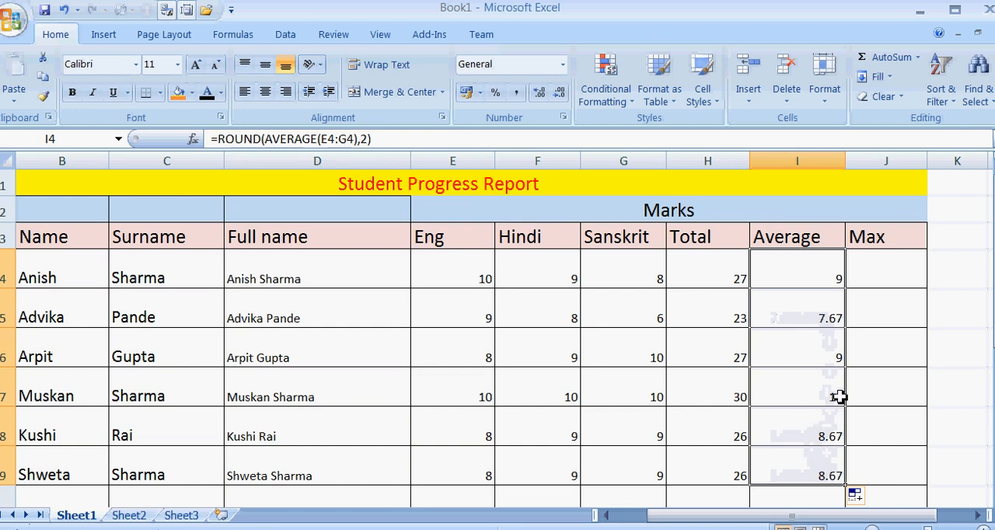
Find the first student's highest mark in J4 with =MAX(E4:G4).
click(873, 279)
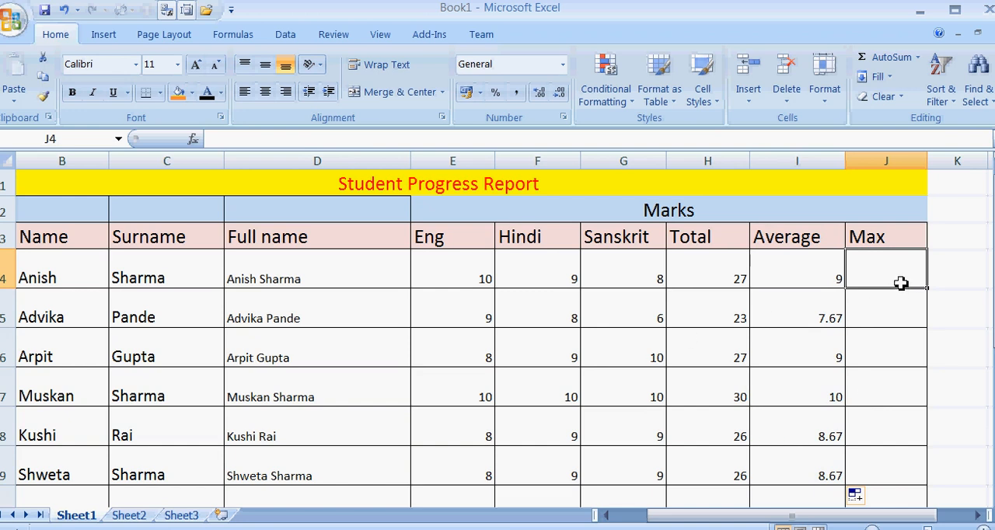
text(=)
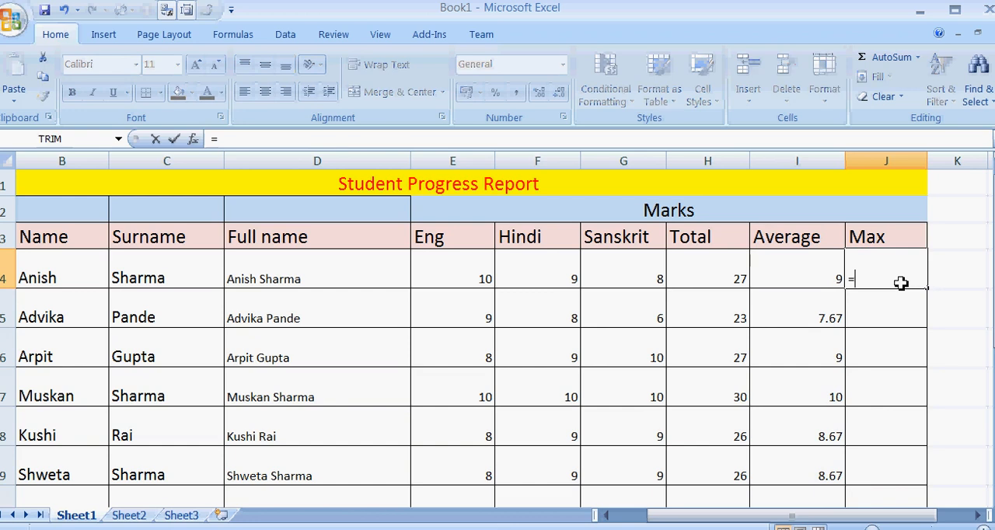
text(max)
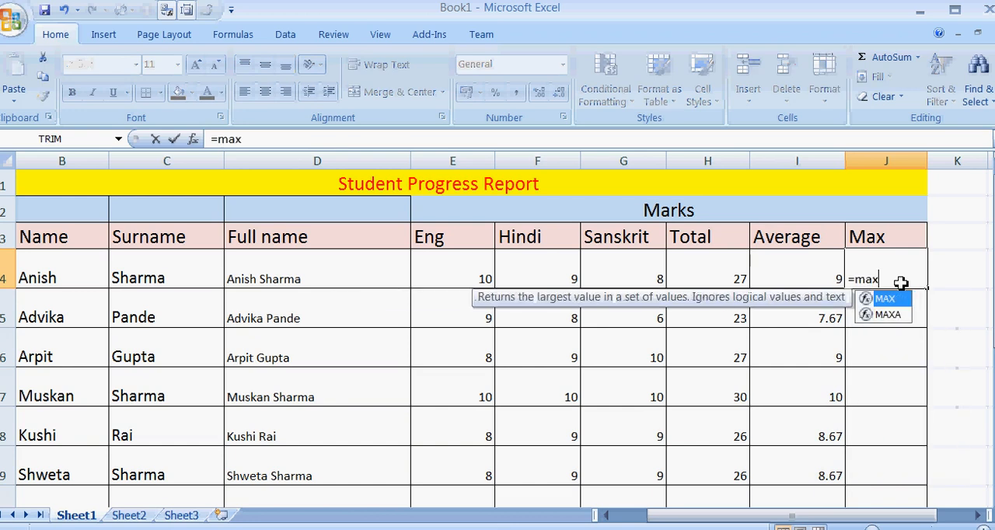
text(()
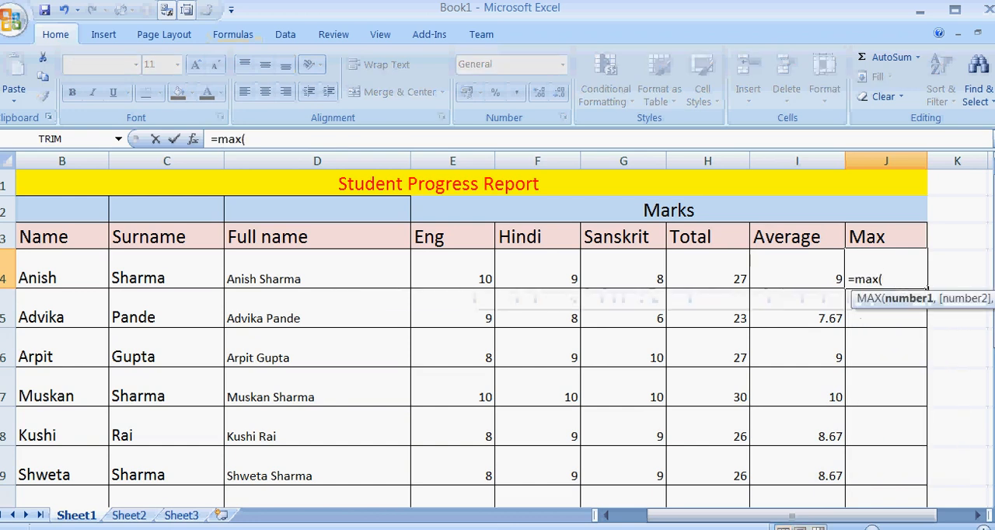
drag(431, 277, 604, 271)
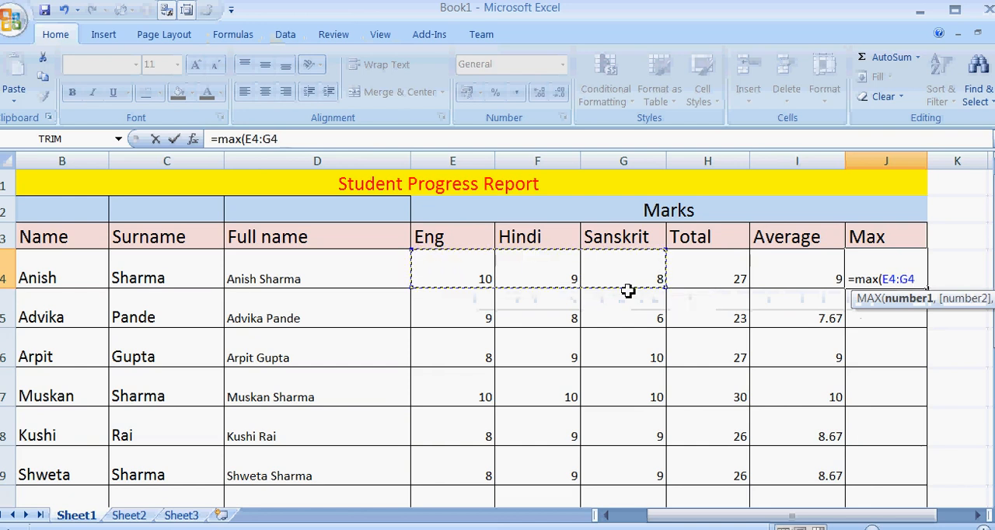
text())
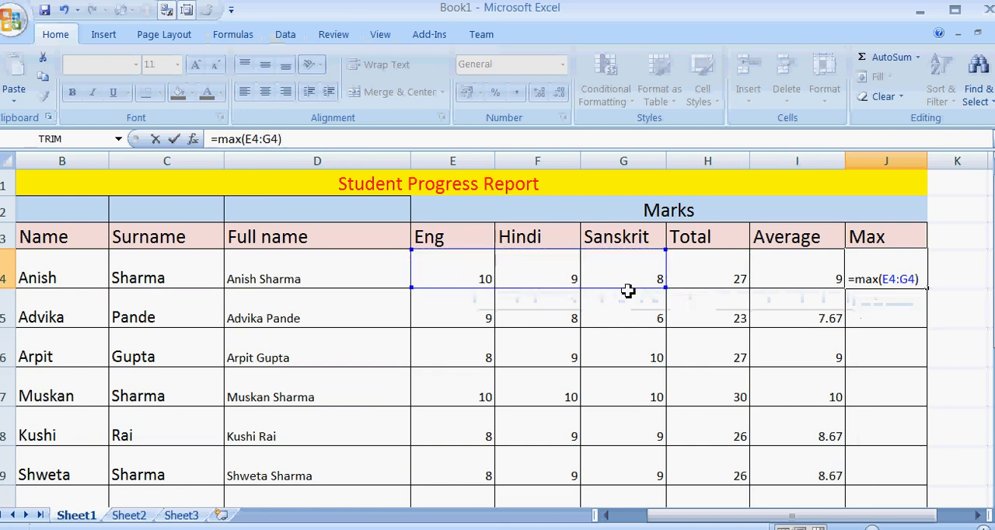
key(Return)
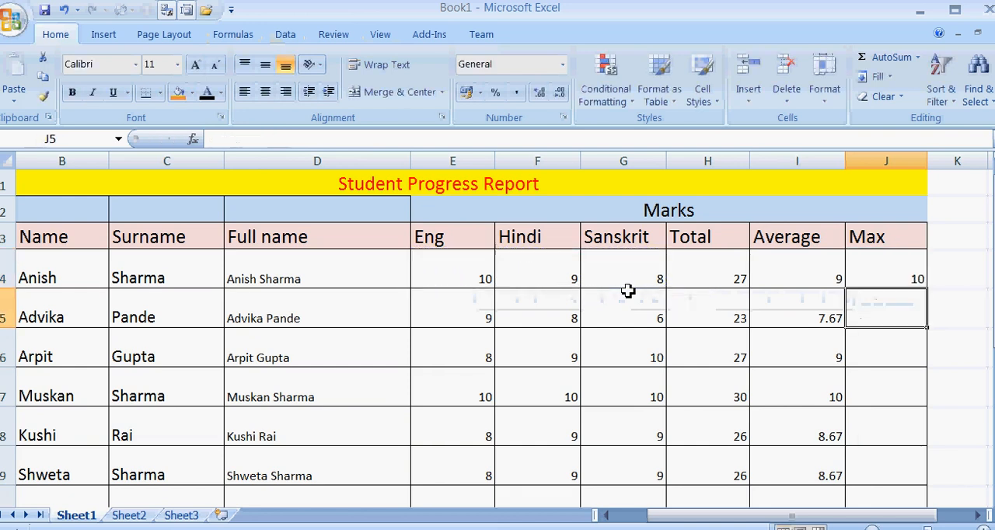
Fill the MAX formula from J4 down through J9 for every student.
click(882, 275)
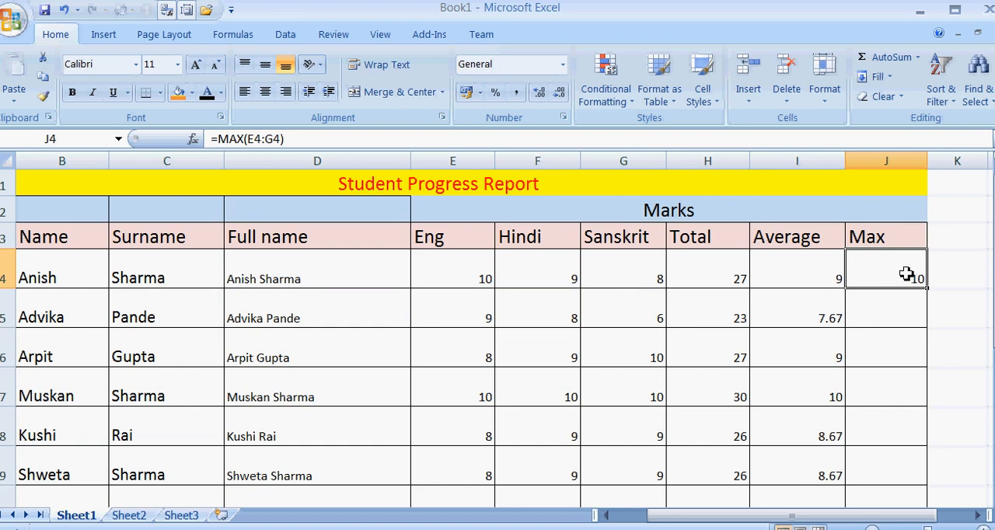
click(897, 239)
click(915, 271)
drag(929, 287, 944, 483)
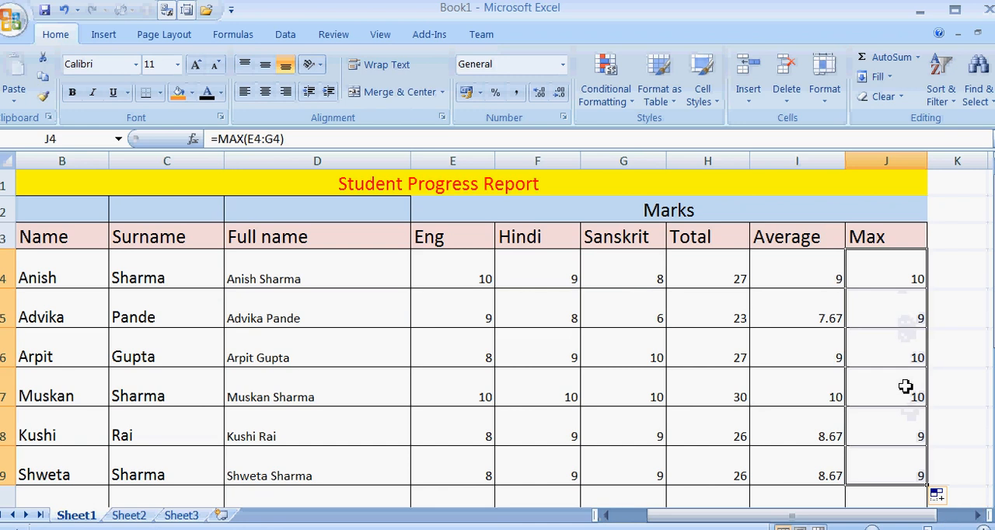
click(901, 235)
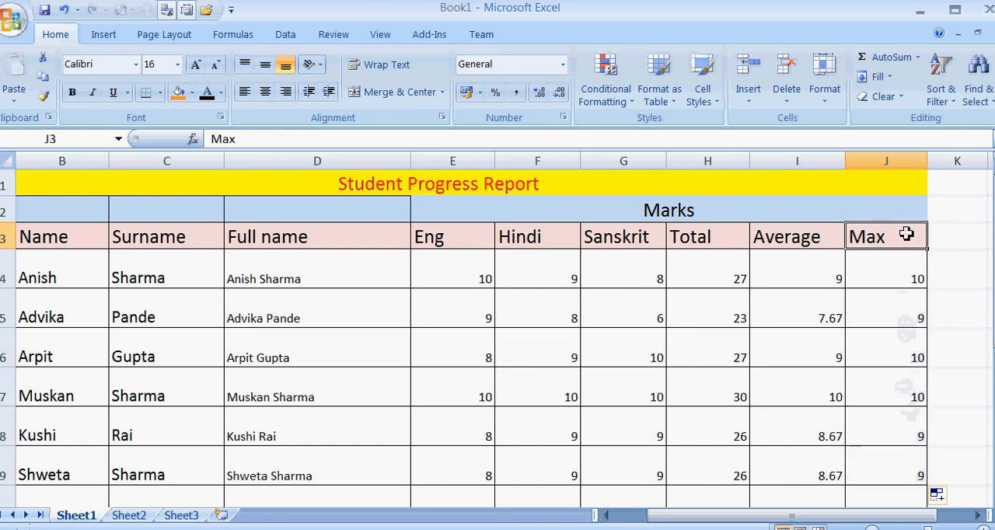
Replace the Max column heading in J3 with Min.
double_click(896, 241)
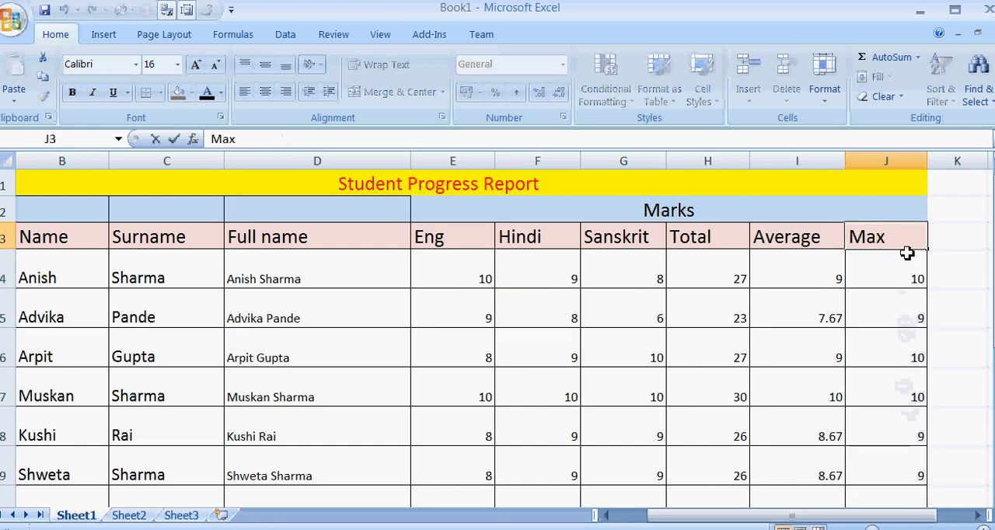
key(BackSpace)
key(BackSpace)
key(BackSpace)
text(Min)
key(Return)
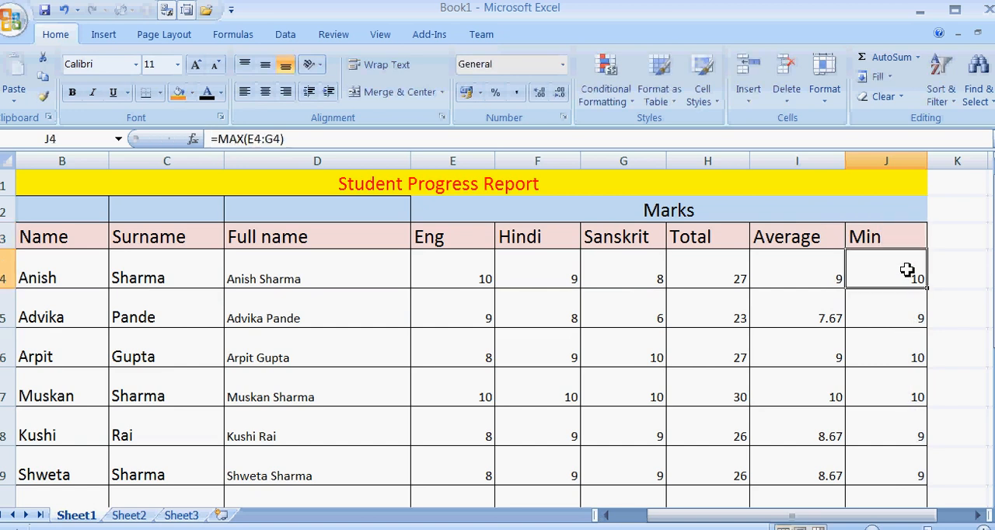
Change the first student's formula in J4 to =MIN(E4:G4) and fill it down through J9 for every student.
click(244, 138)
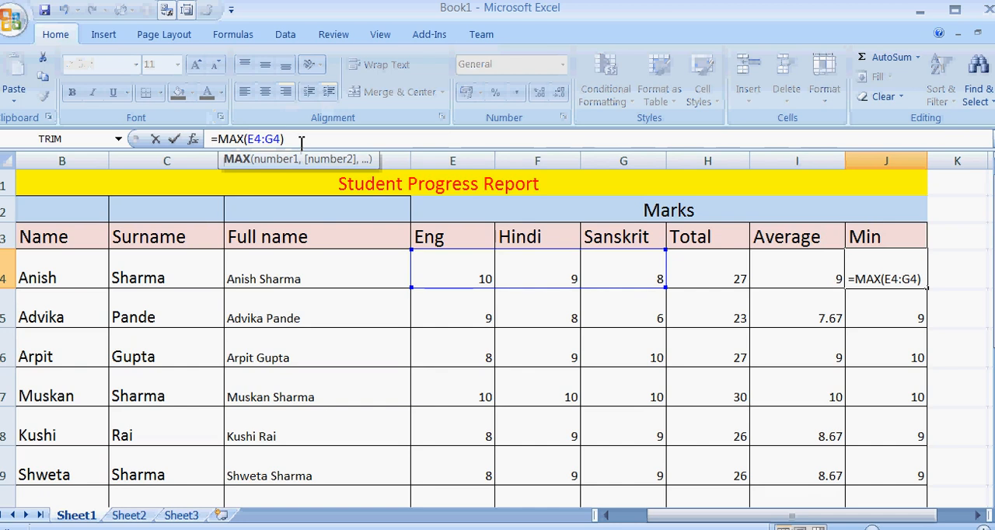
key(BackSpace)
key(BackSpace)
text(i)
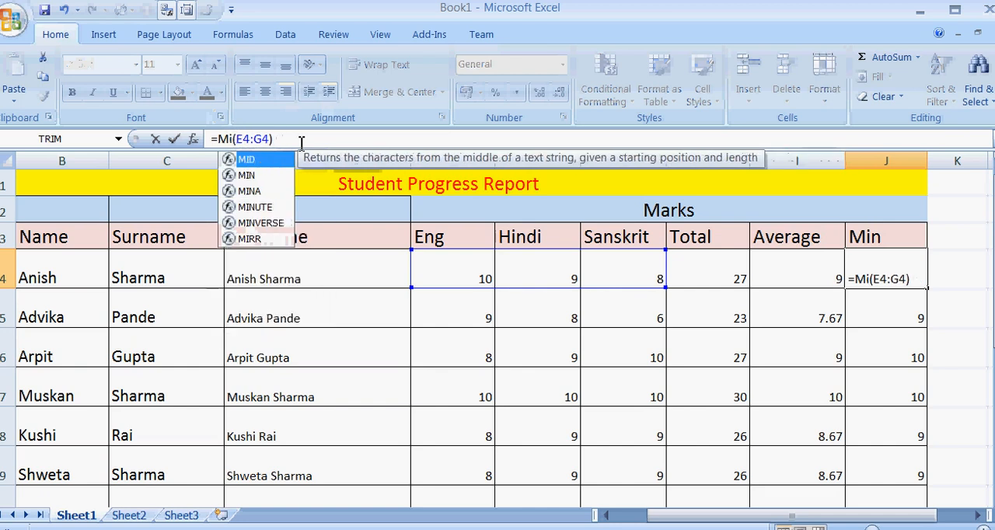
text(n)
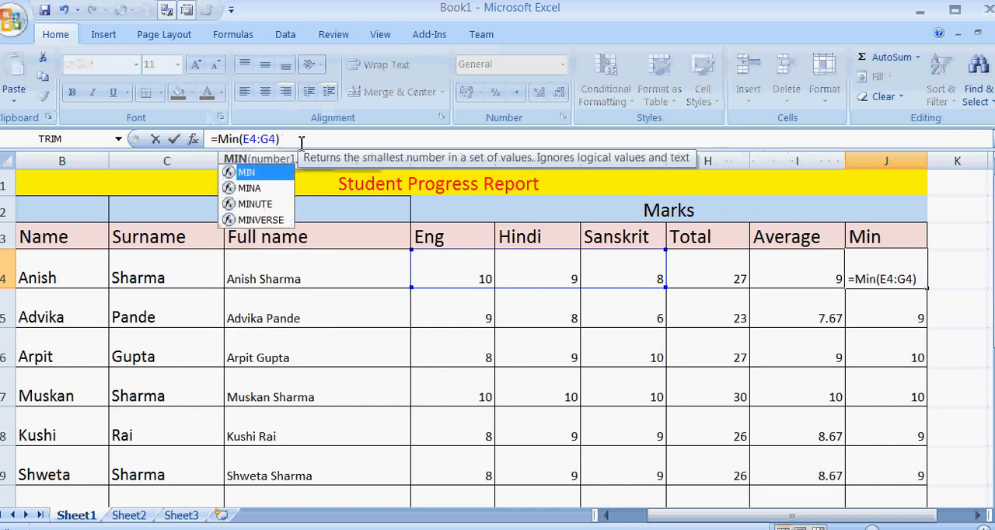
key(Return)
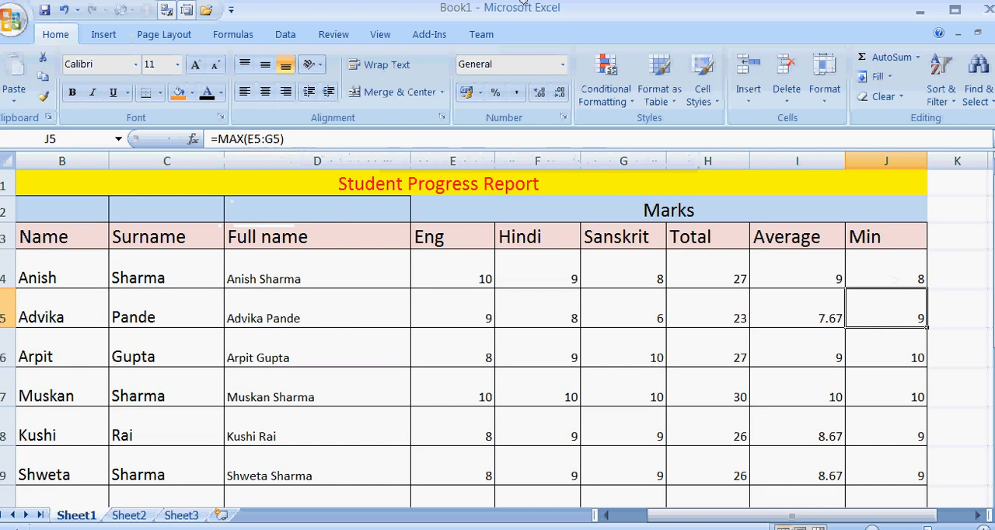
click(881, 279)
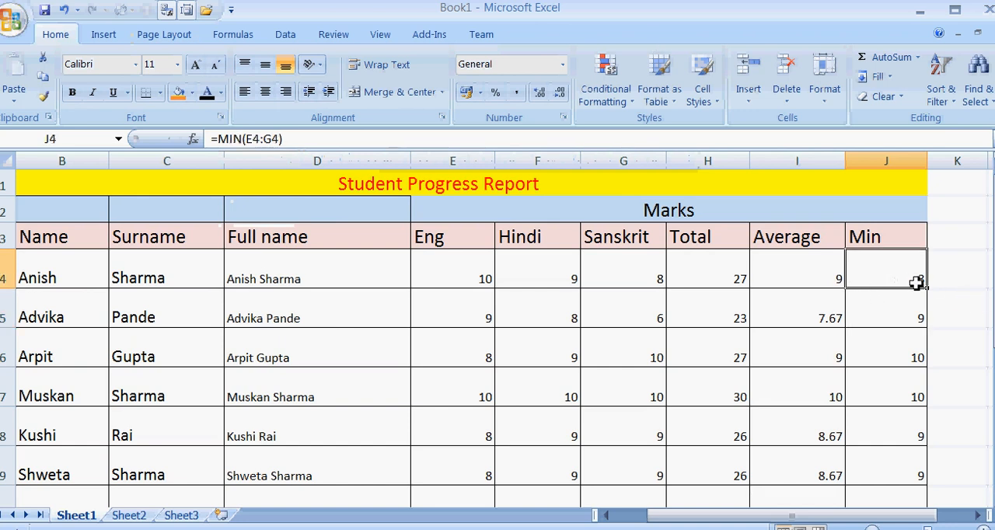
drag(929, 288, 937, 467)
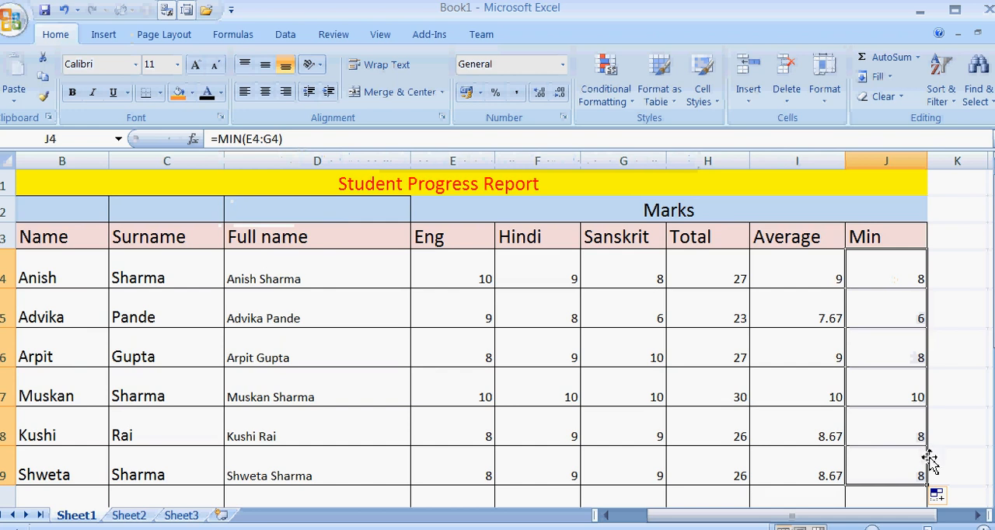
Review the first student's minimum, total and average formulas in J4, H4 and I4.
click(892, 282)
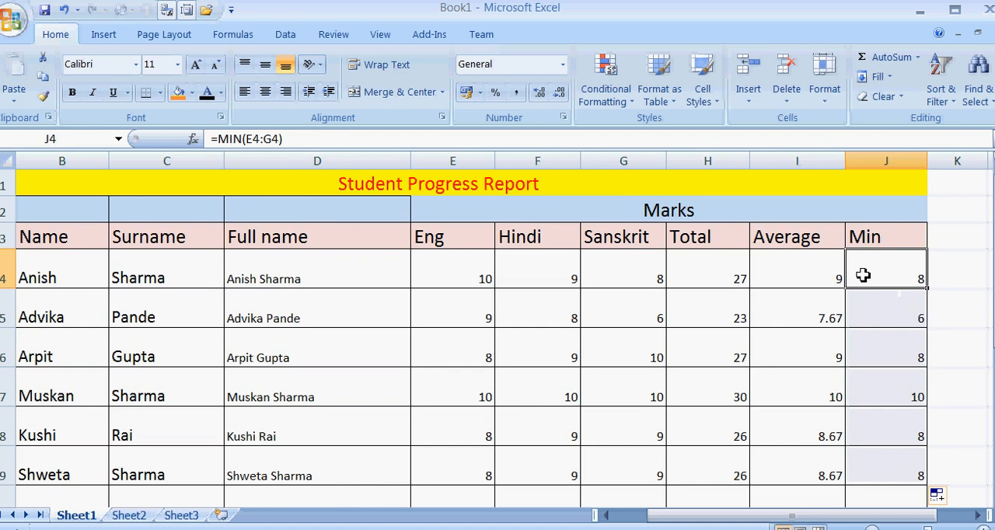
click(694, 282)
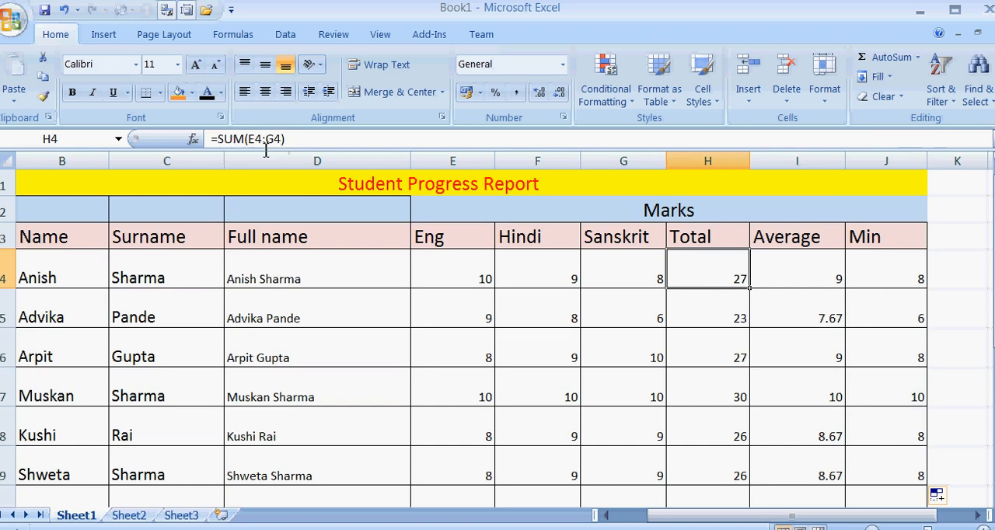
click(781, 264)
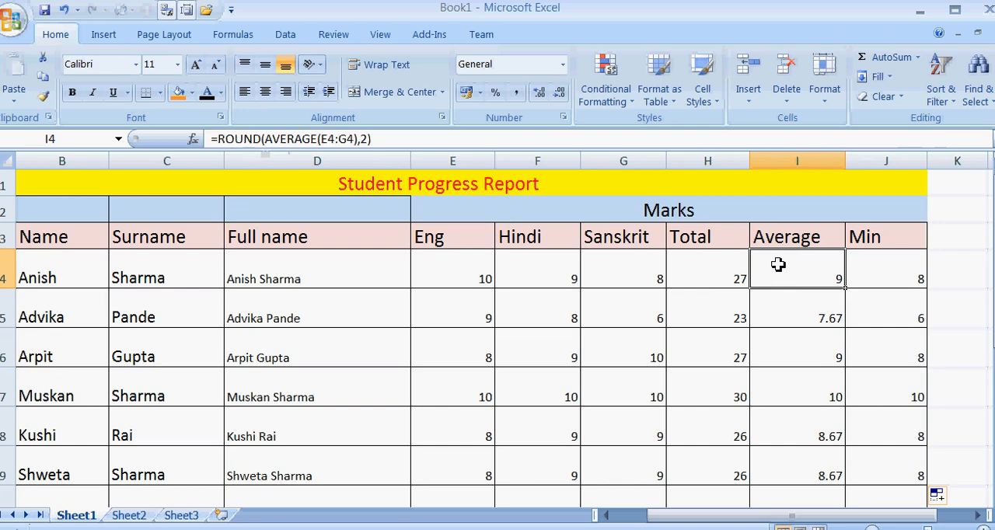
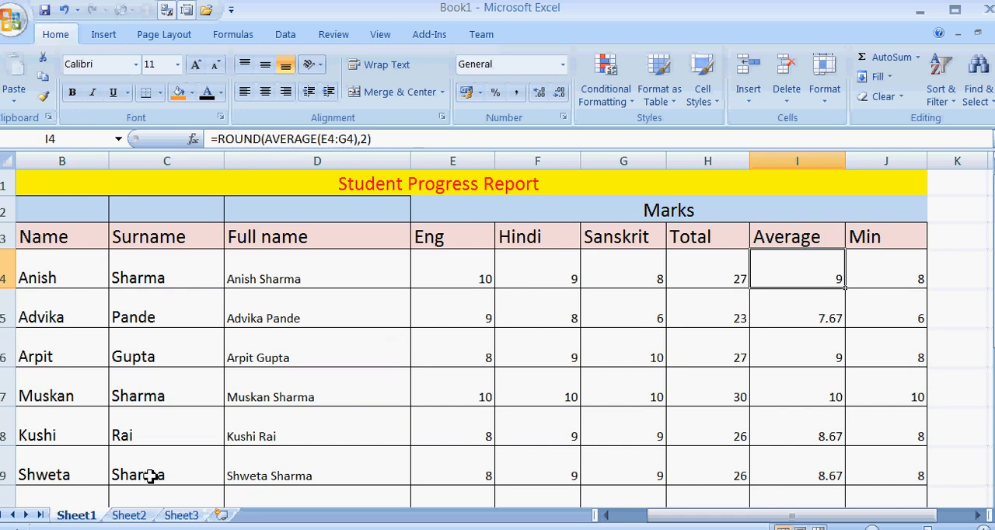
Rename the Sheet1 worksheet as Report.
right_click(87, 519)
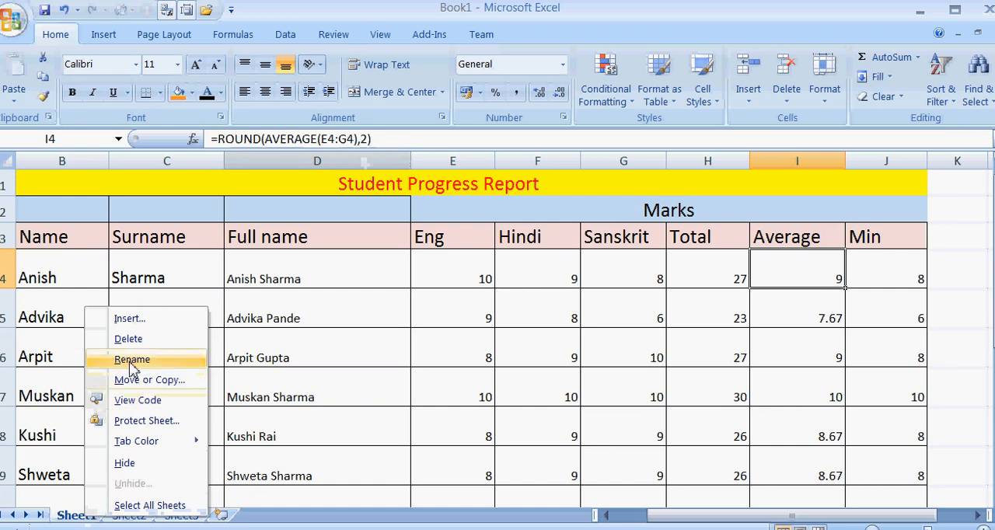
click(105, 359)
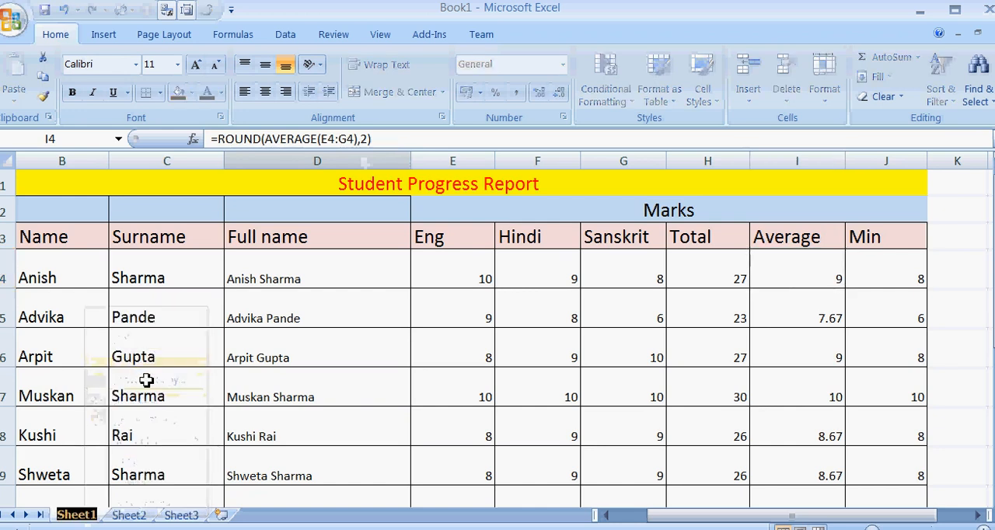
text(Re)
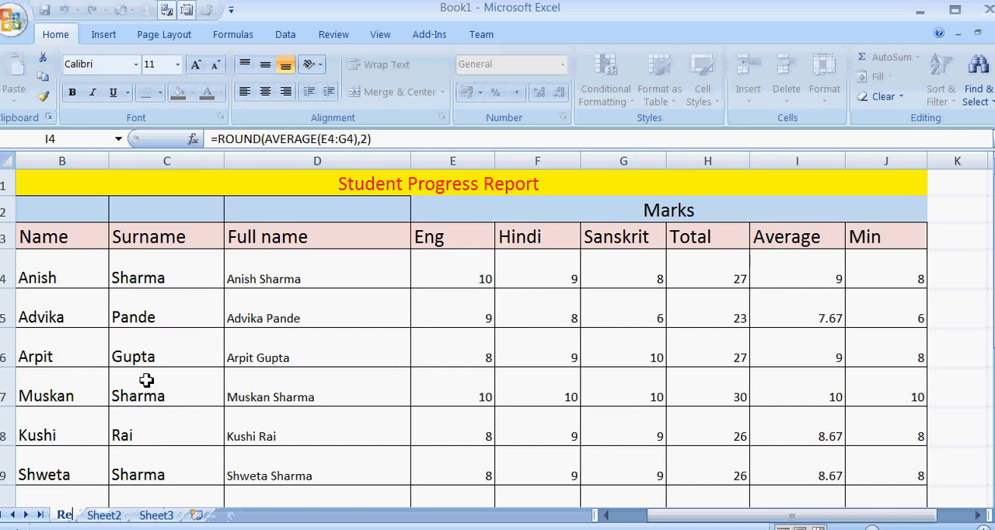
text(port)
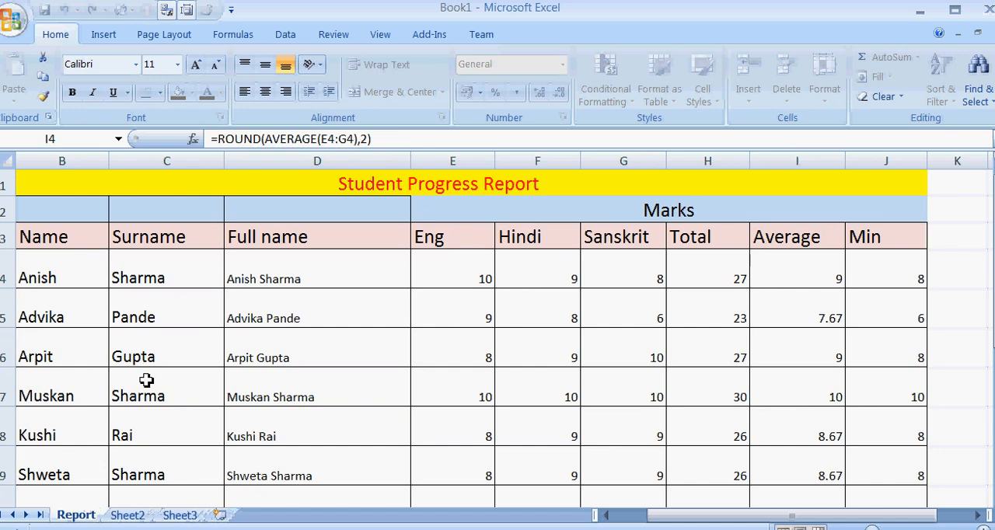
click(133, 419)
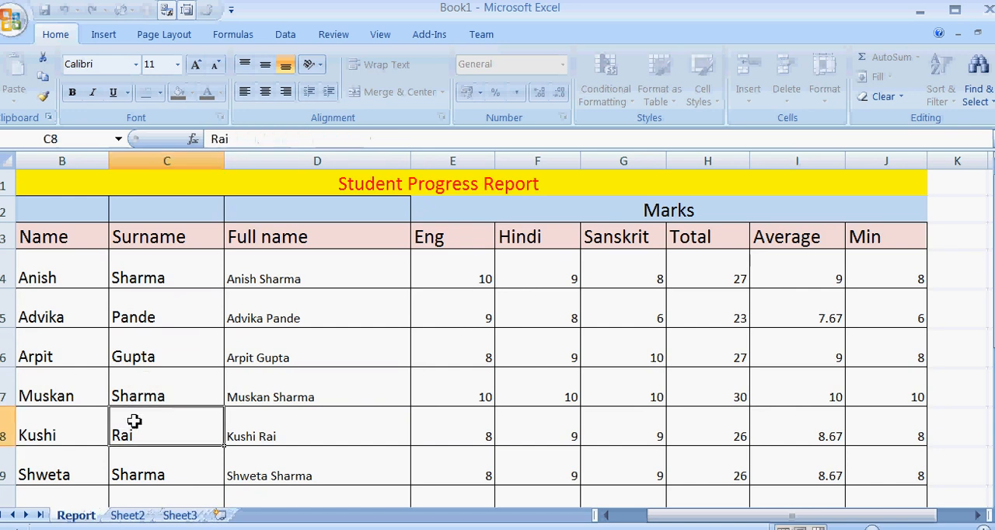
Set the Report sheet's tab color to the standard red.
right_click(87, 524)
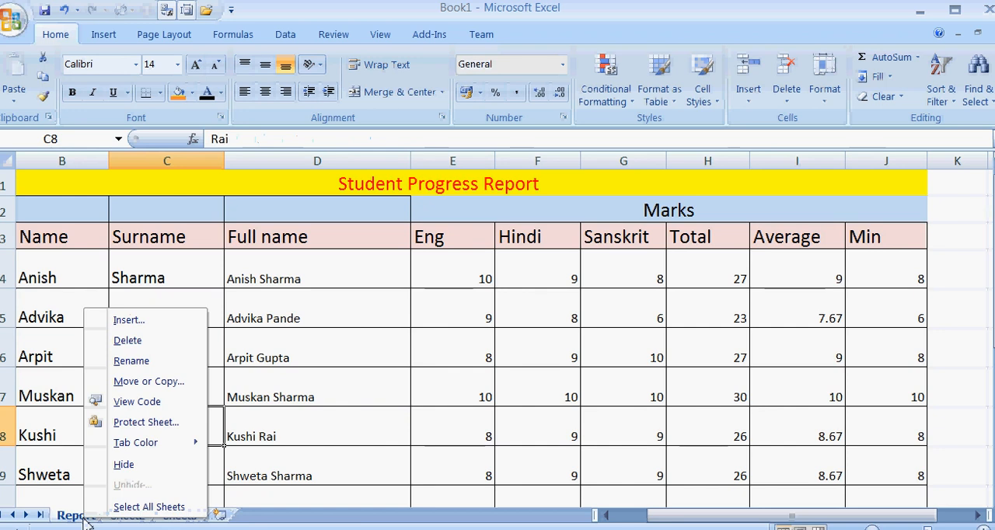
mouse_move(154, 447)
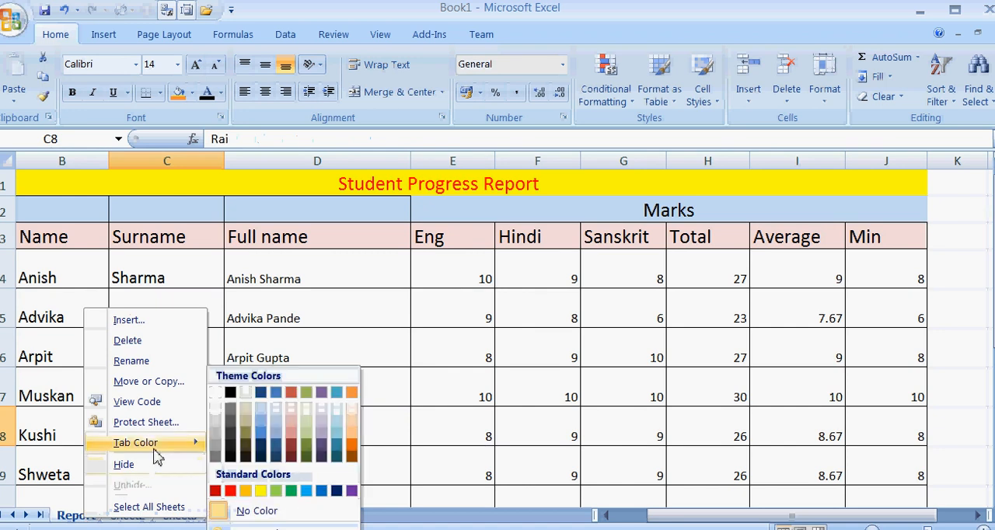
click(230, 491)
click(169, 495)
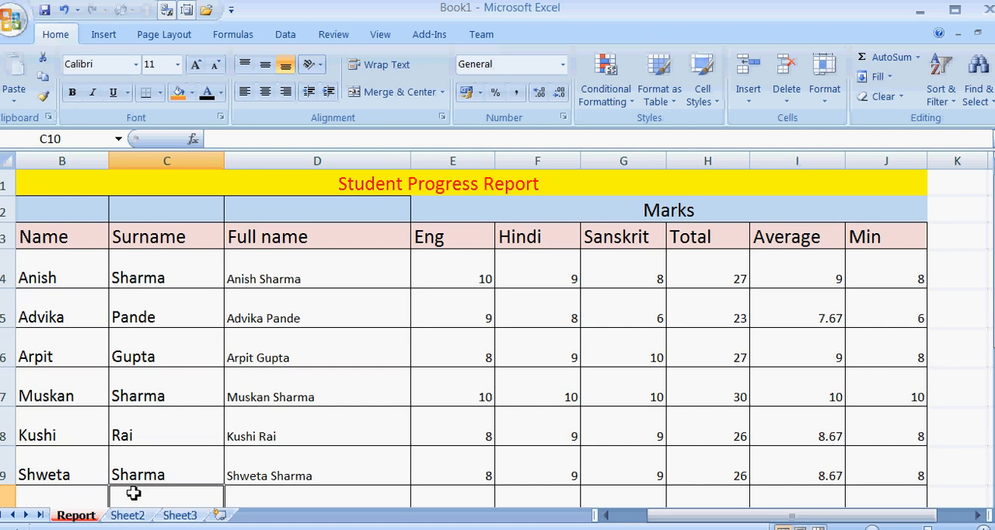
Review the first student's name and surname cells in row 4 and the column and row reference of the full-name formula in D4.
click(56, 270)
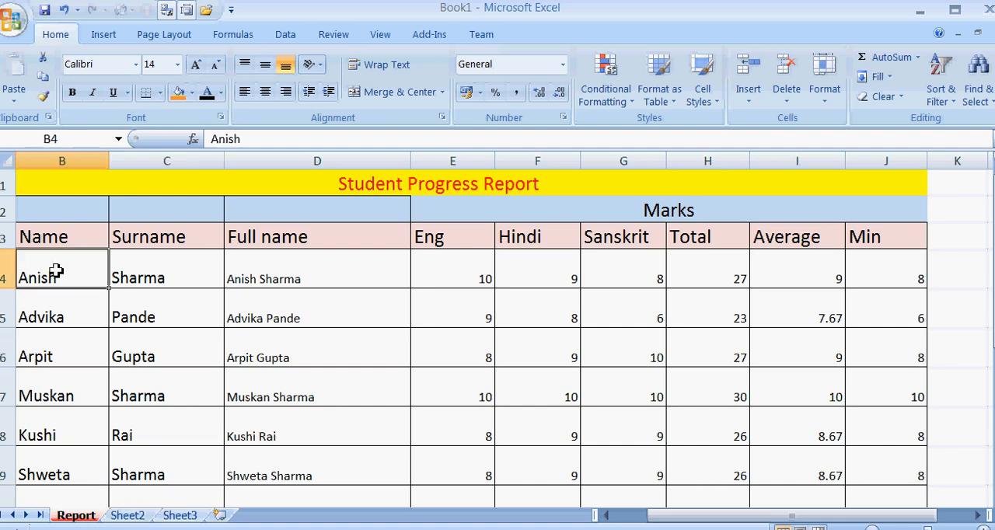
click(132, 273)
click(253, 270)
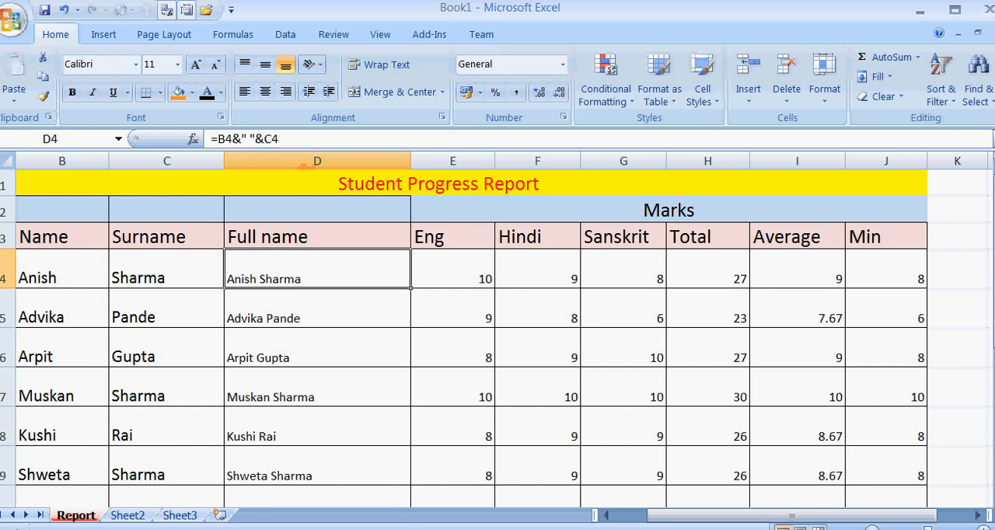
click(314, 161)
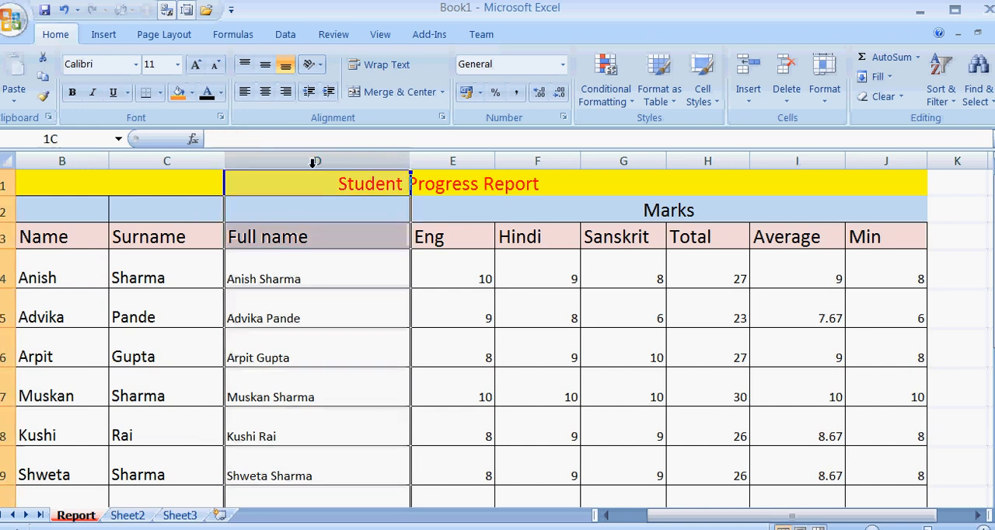
click(312, 279)
click(5, 276)
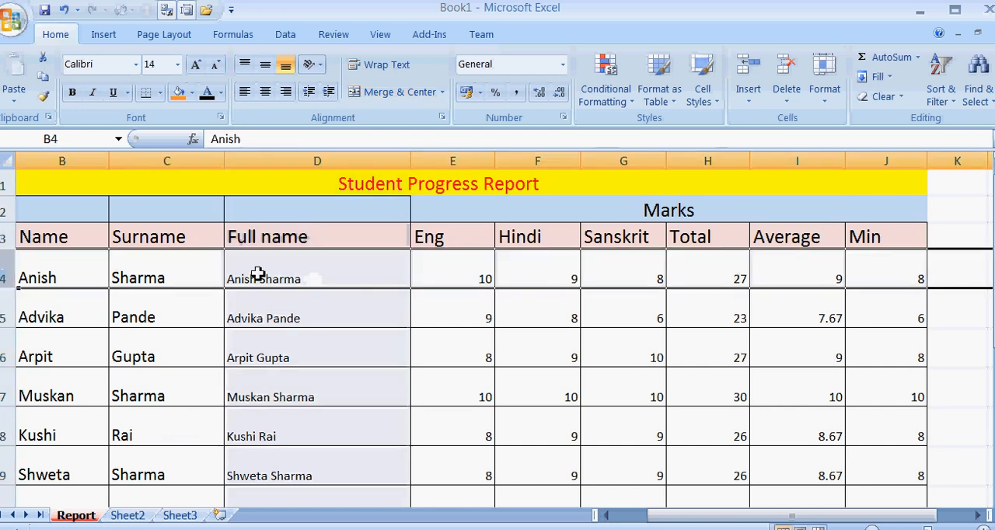
click(257, 275)
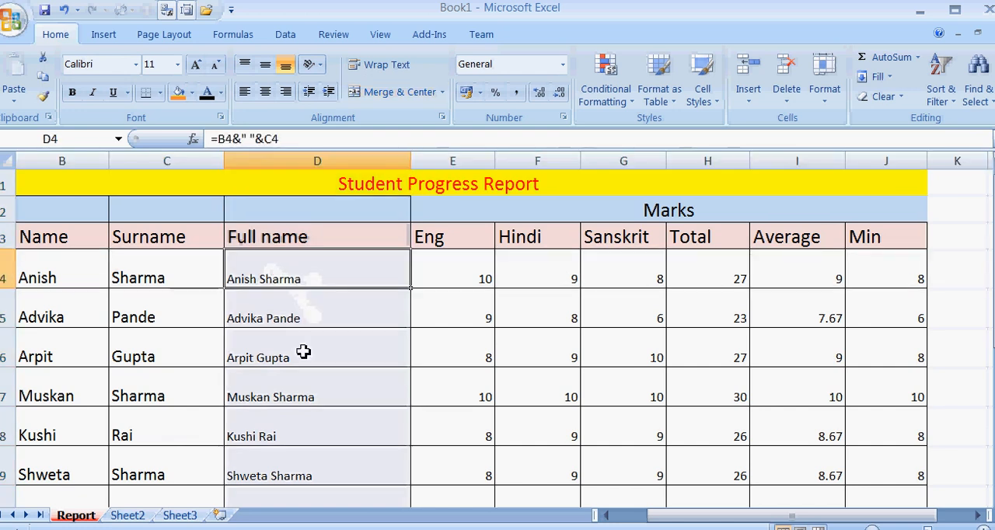
Enter the heading Name in cell A1 of Sheet3.
click(129, 515)
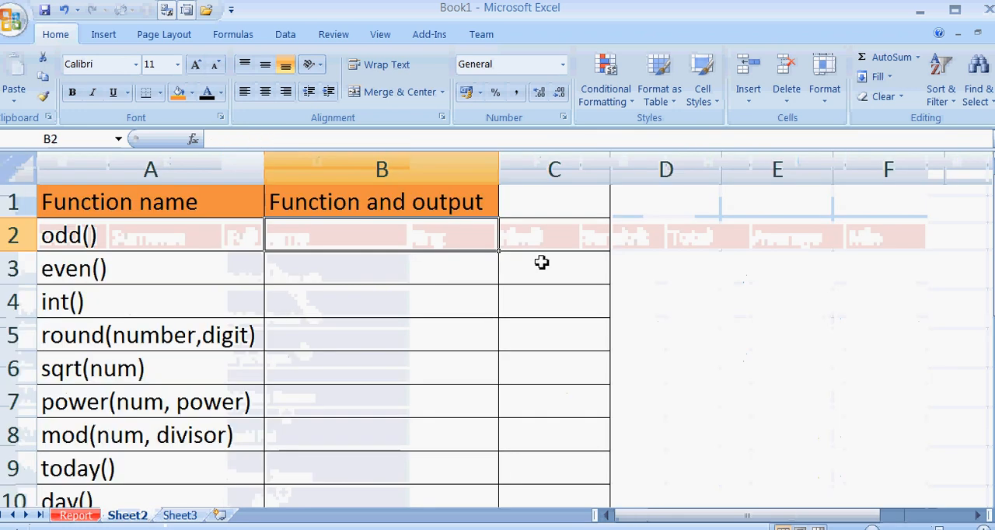
click(194, 516)
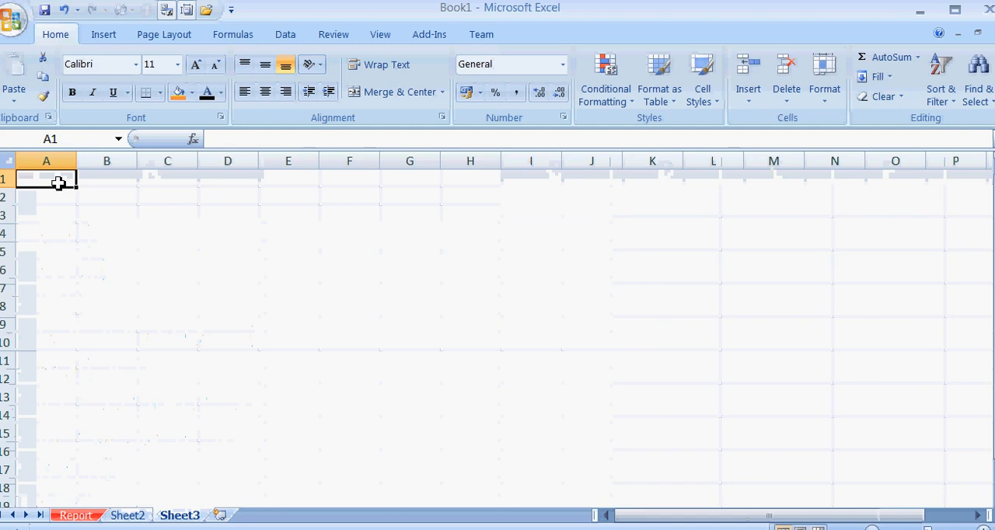
text(Name)
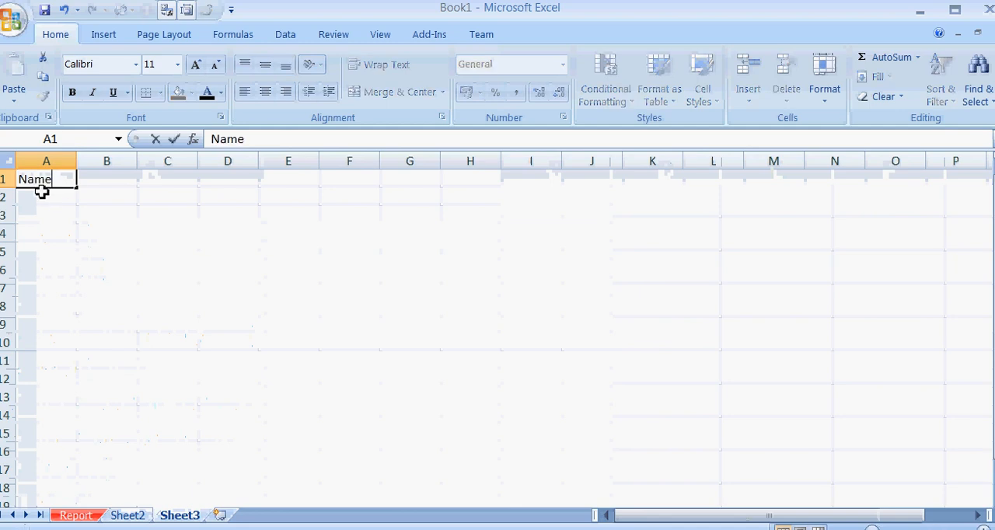
key(Return)
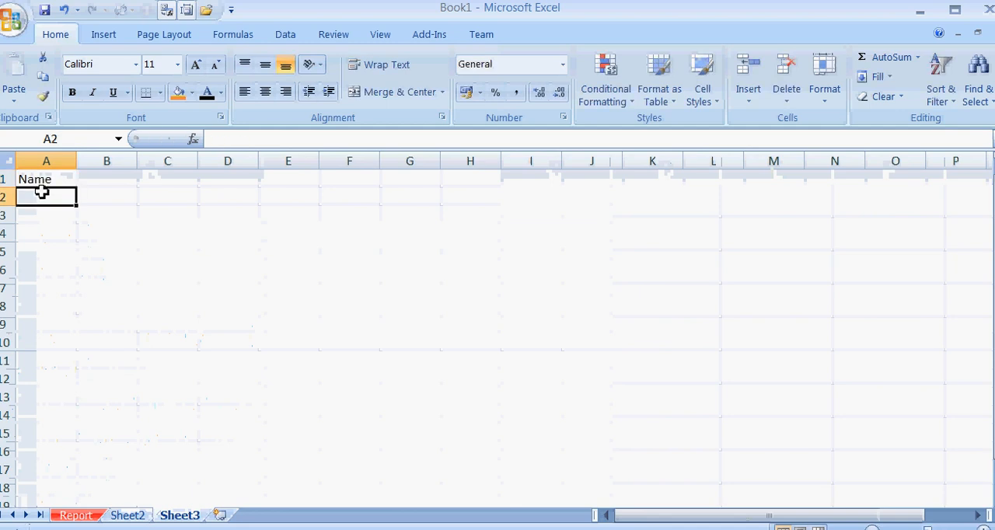
Try to link A2 to the first student's full name with the formula =Sheet1!D4, dismissing the file selection dialog.
text(=Sh)
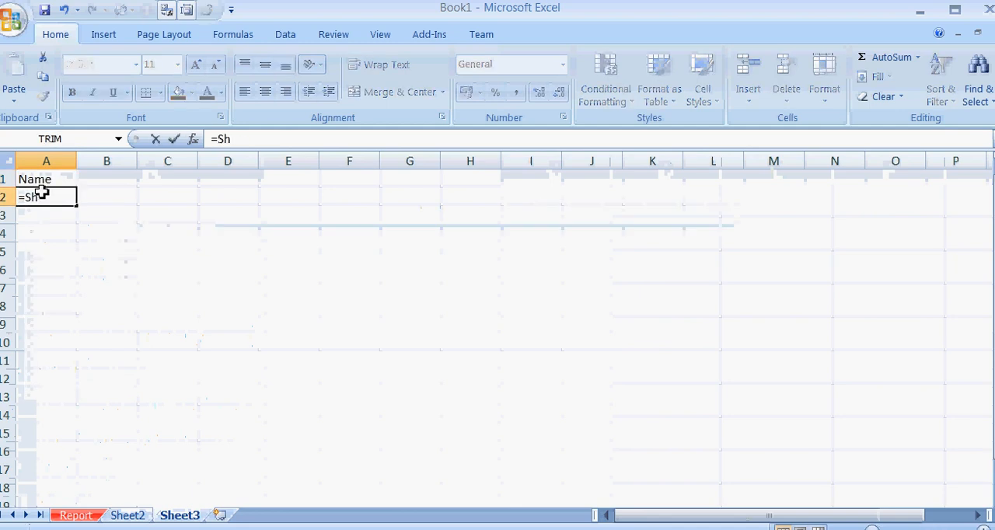
text(eey)
key(BackSpace)
text(t)
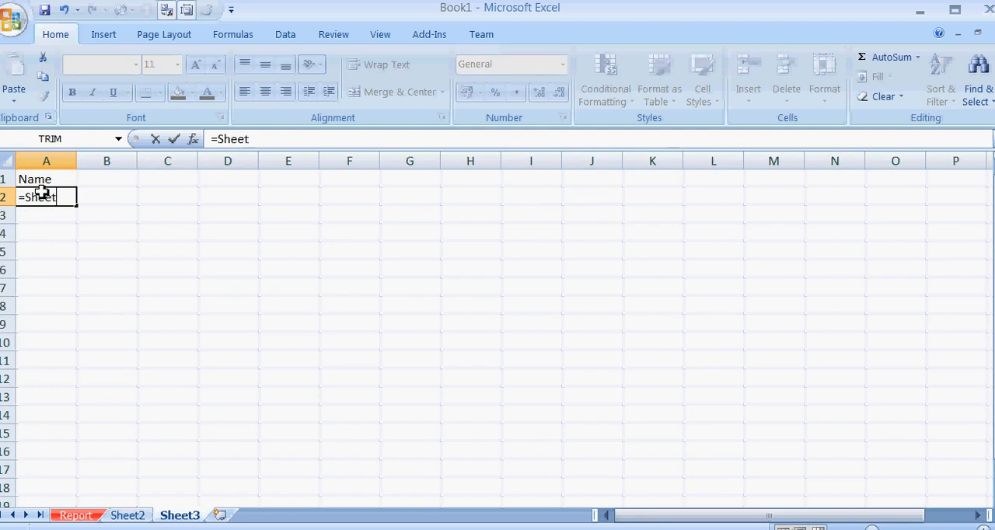
text(1!D4)
key(Return)
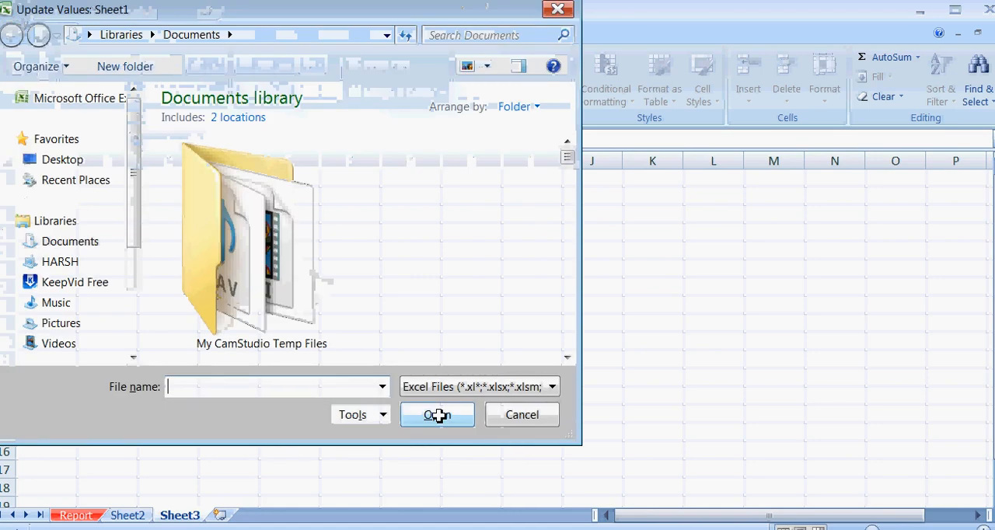
click(558, 9)
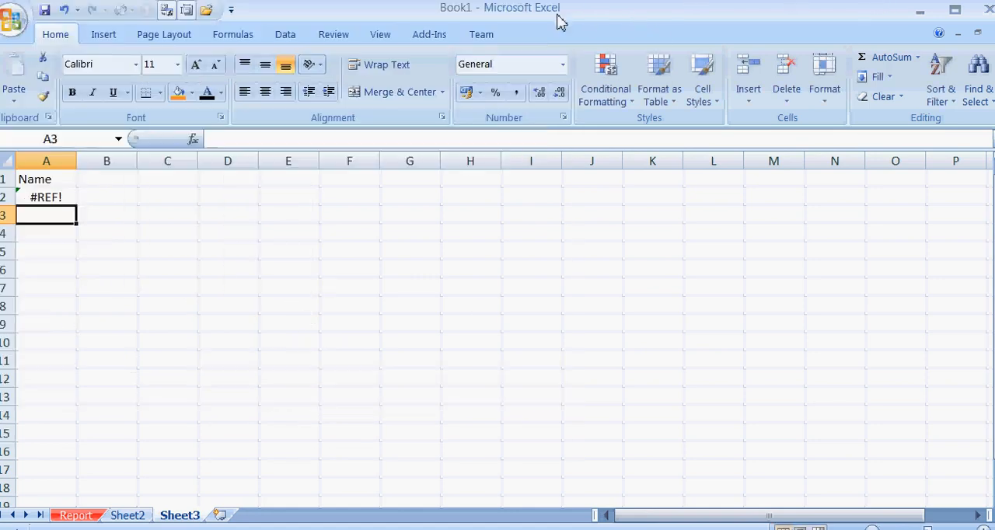
Inspect the error options for the formula in A2 and clear the cell.
click(59, 200)
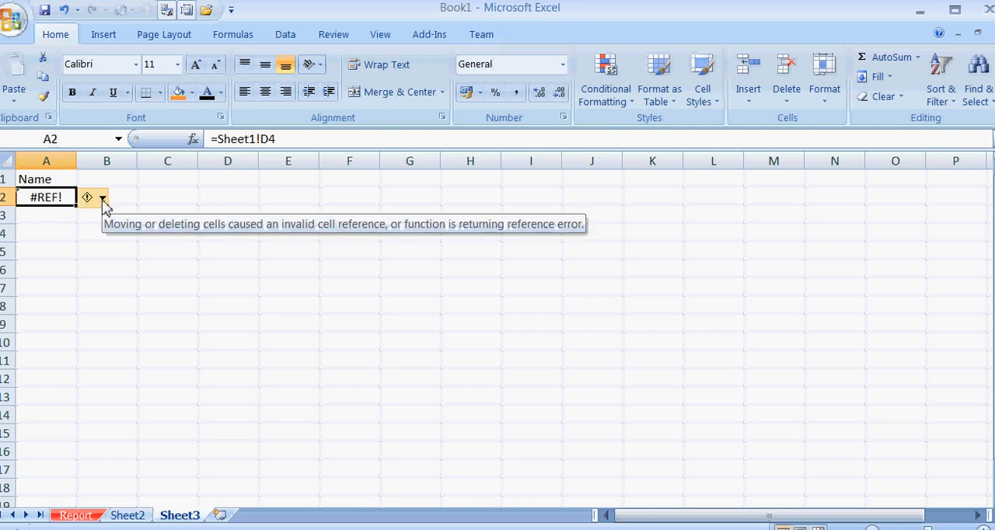
click(103, 199)
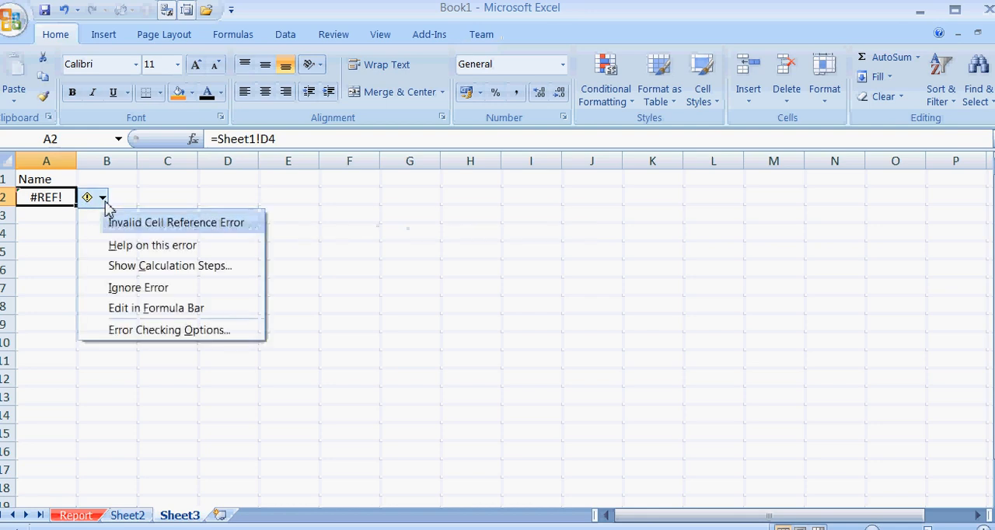
click(56, 199)
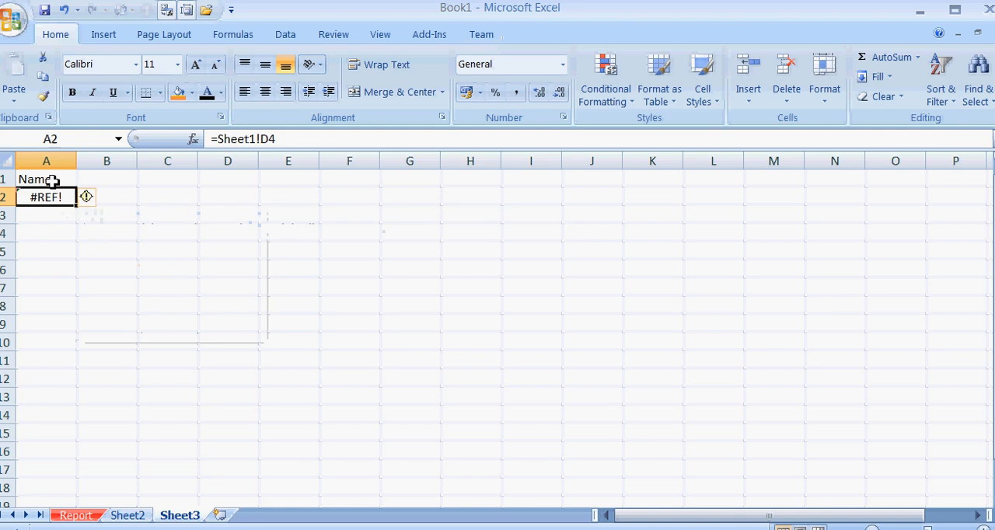
key(Delete)
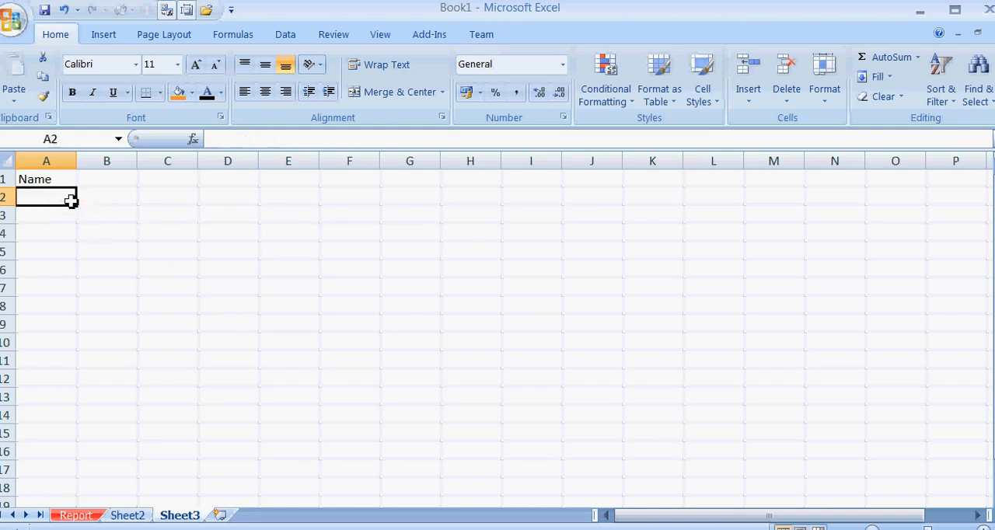
Enter =Report!D4 in A2 to pull the first student's full name from the Report sheet.
text(=)
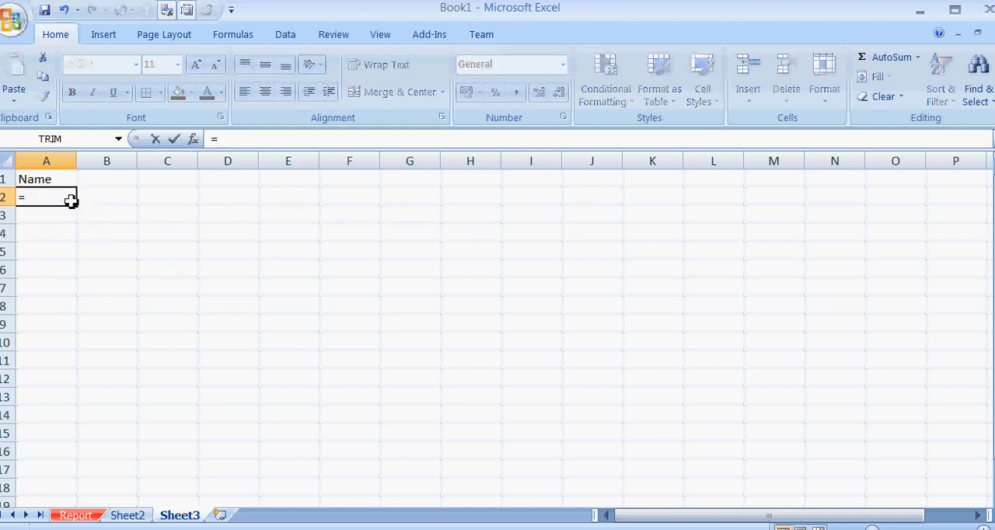
text(R)
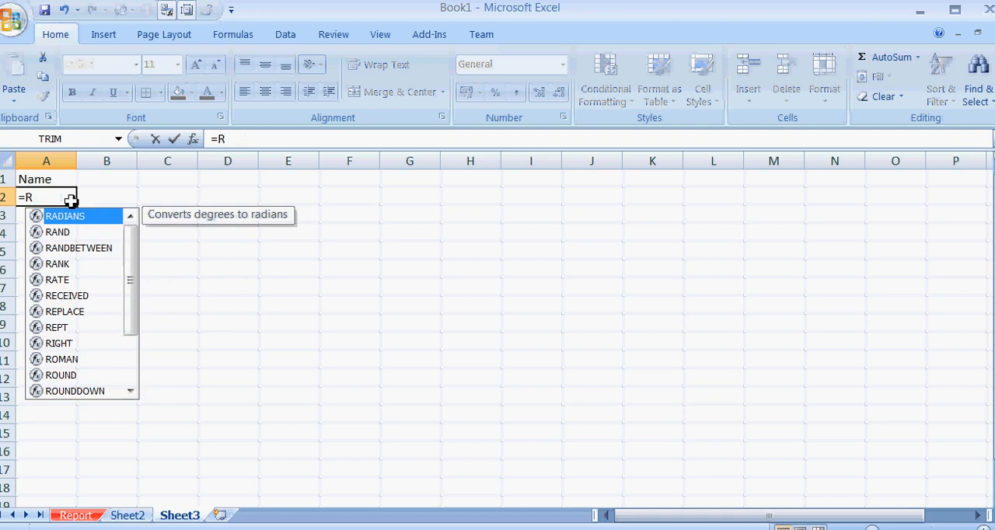
text(eport)
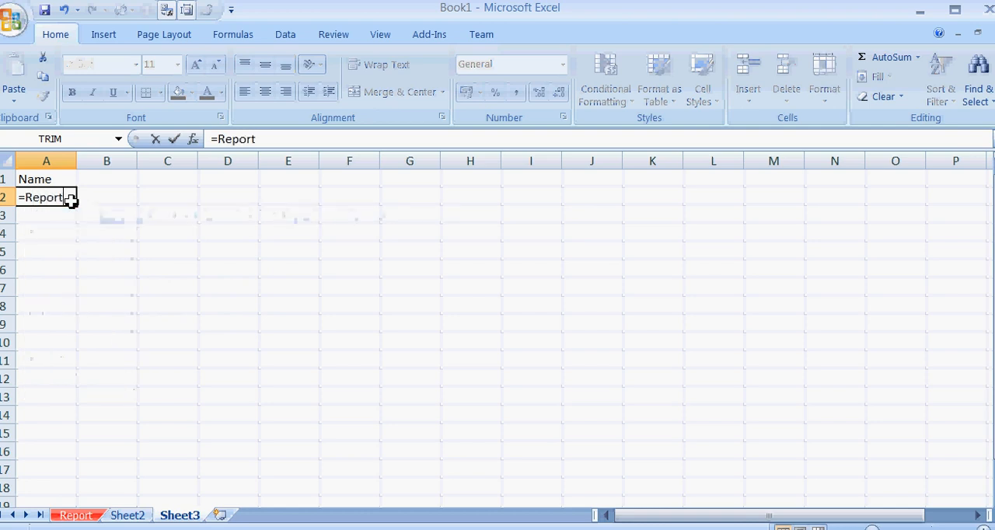
text(!)
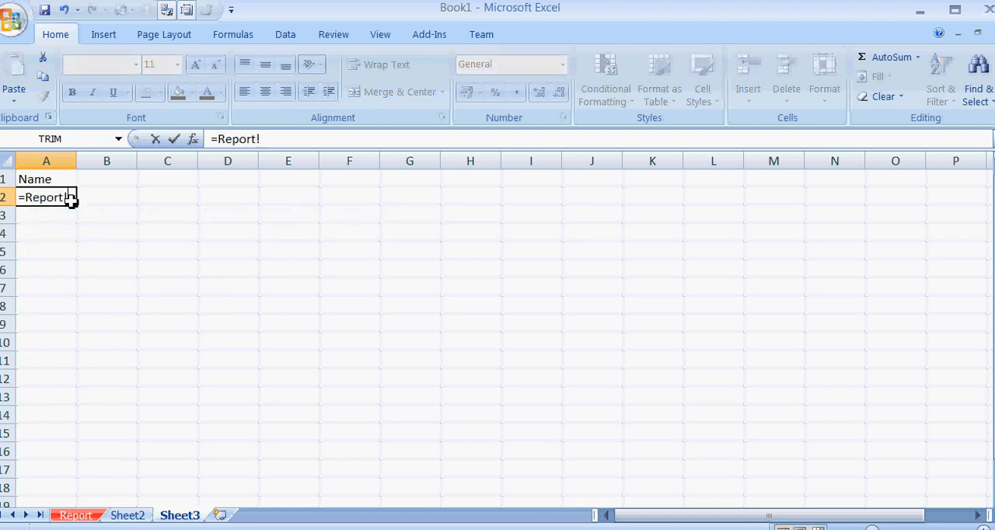
text(D4)
key(Return)
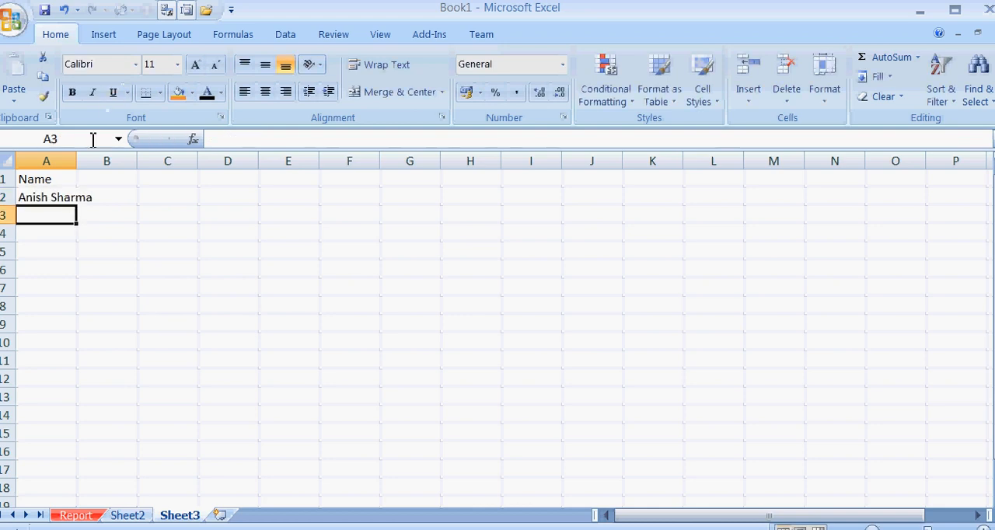
Widen column A to fit the full name and fill the A2 formula down through A8.
drag(74, 159, 117, 161)
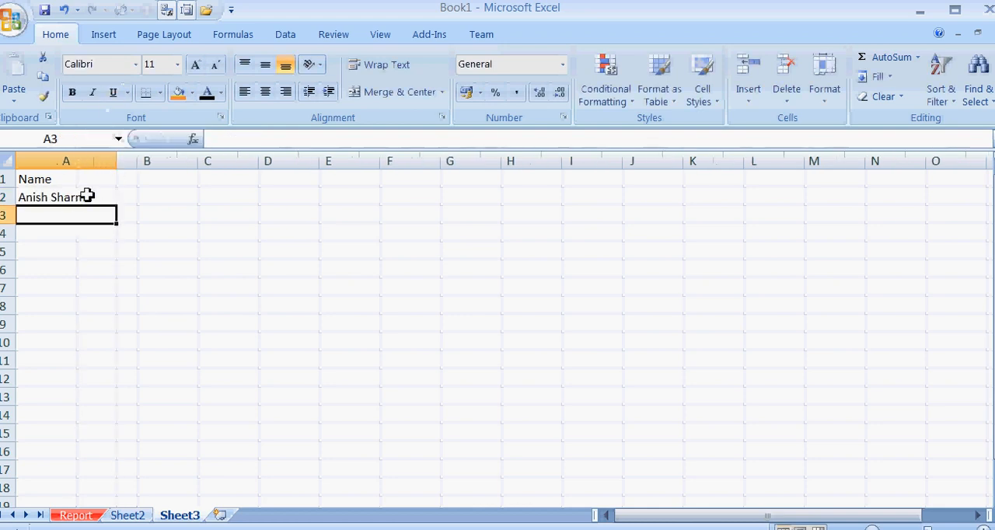
click(84, 197)
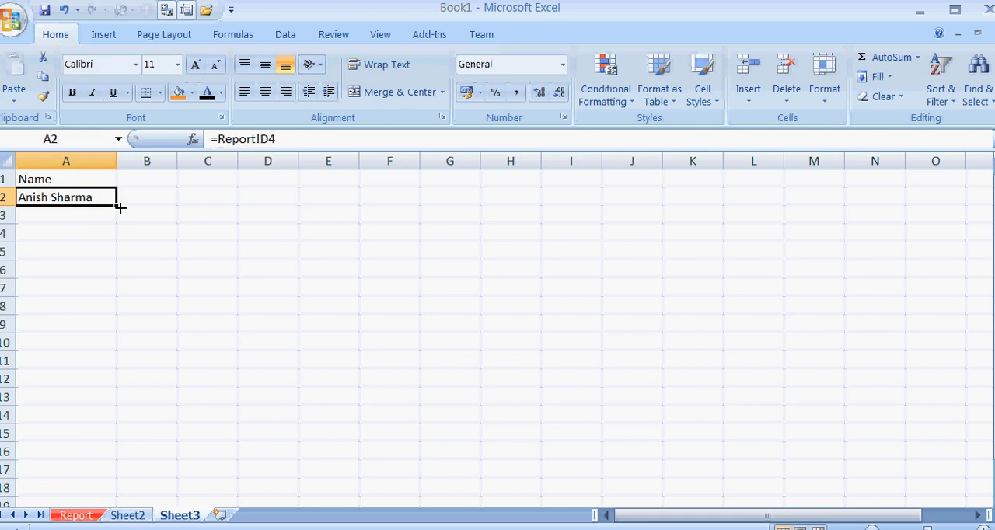
drag(121, 208, 123, 316)
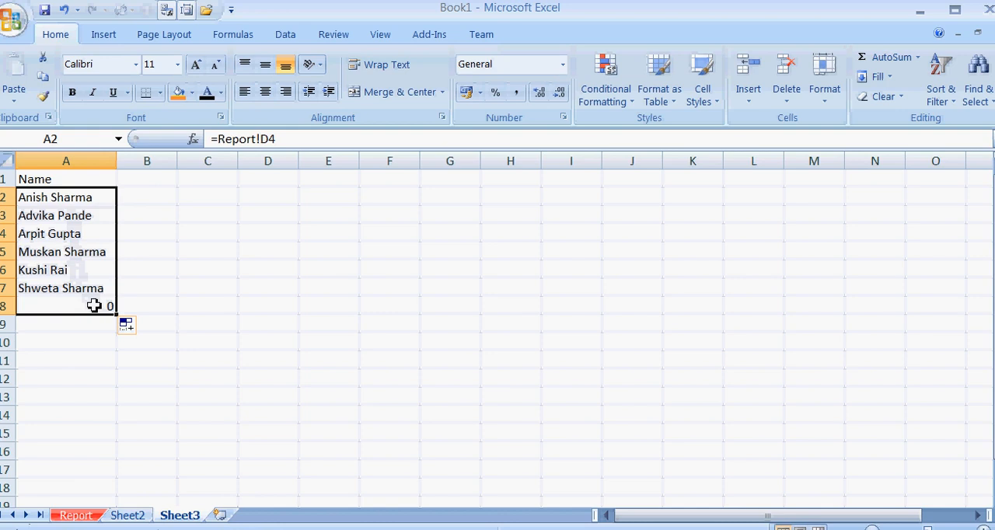
Check the linked formula in A3 against the full names on the Report sheet.
click(56, 216)
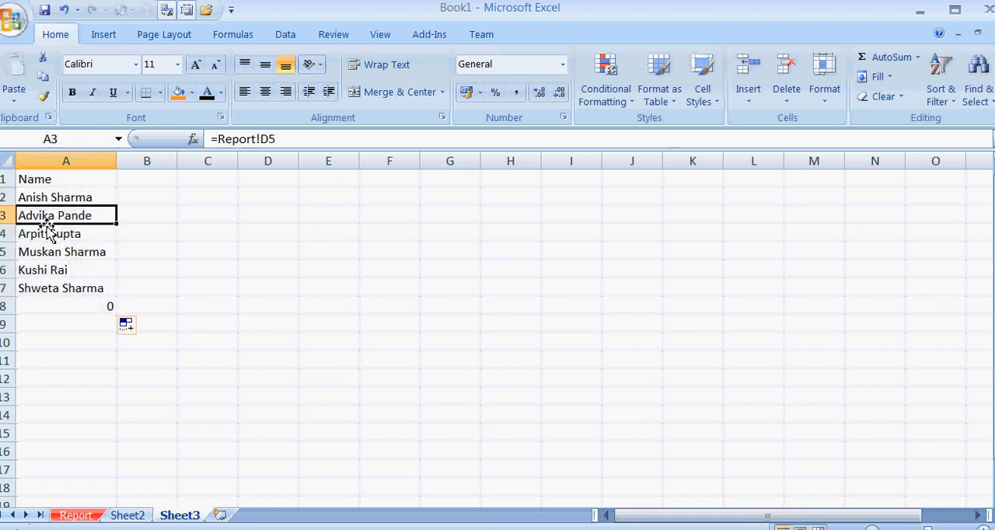
click(90, 517)
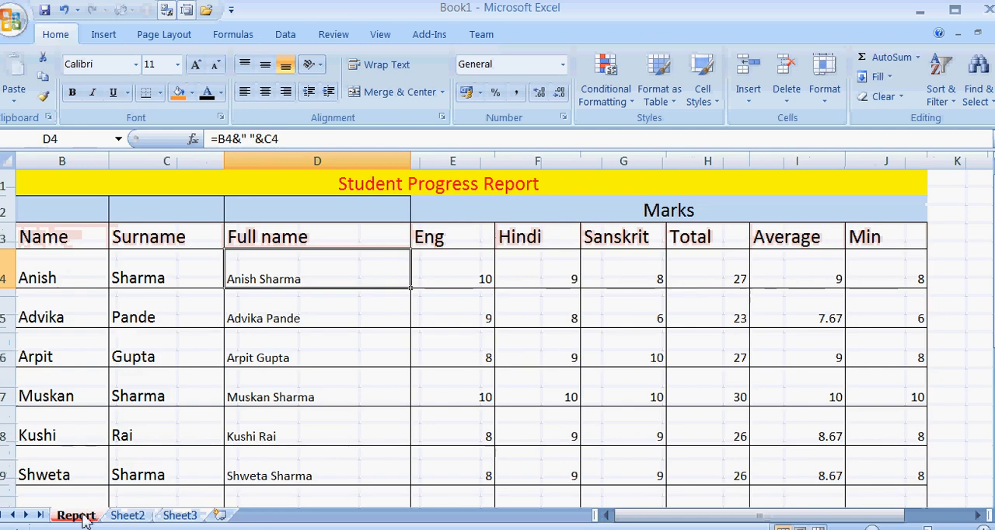
Rename the Report sheet as Sheet1 and check the linked name formula in A2 on Sheet3.
right_click(83, 517)
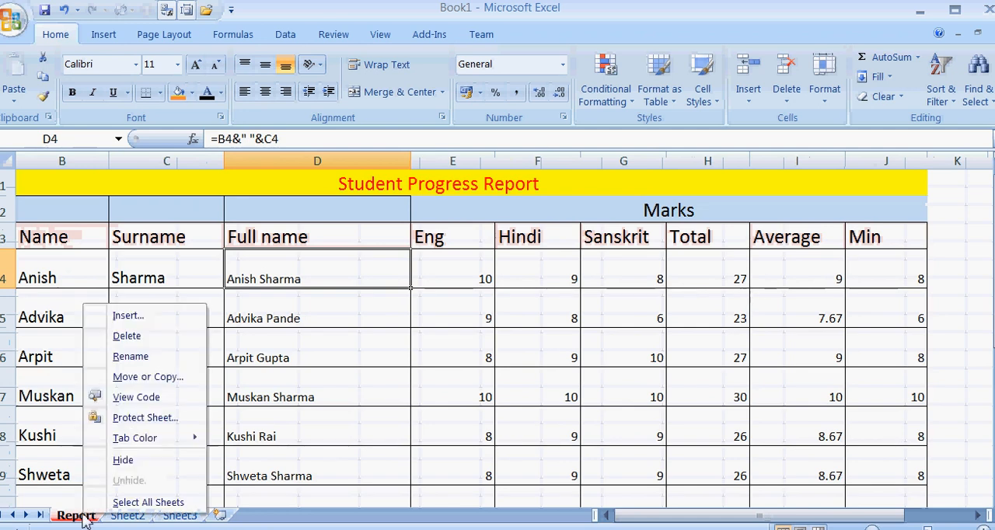
click(132, 356)
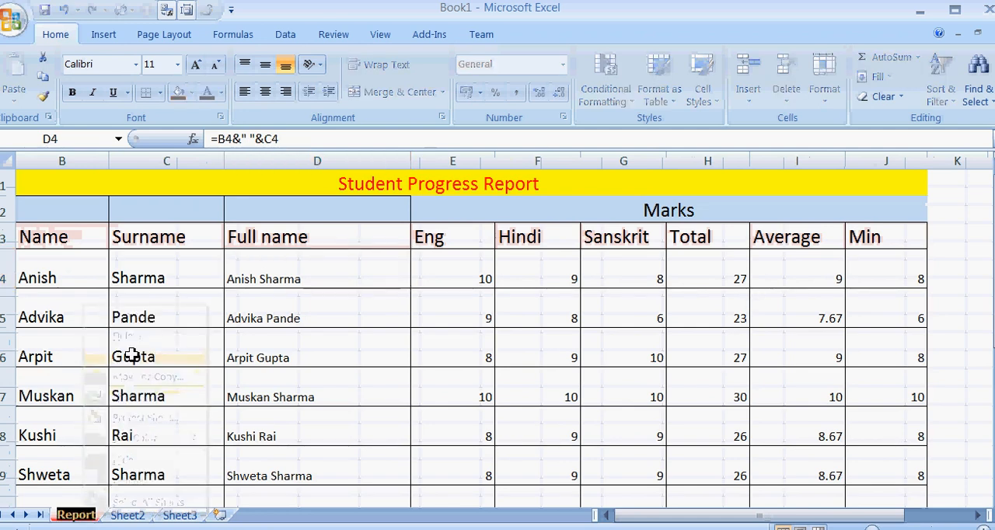
text(Shw)
key(BackSpace)
text(eet1)
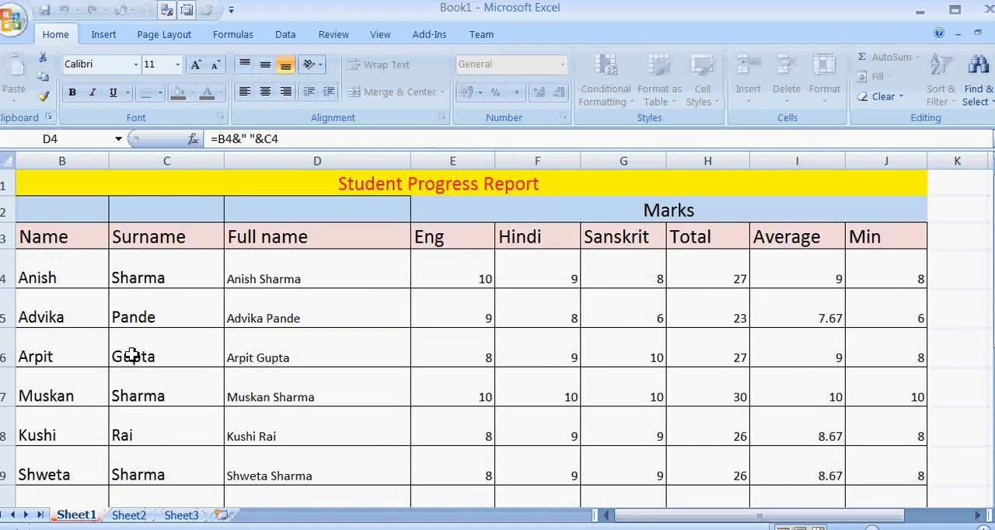
key(Return)
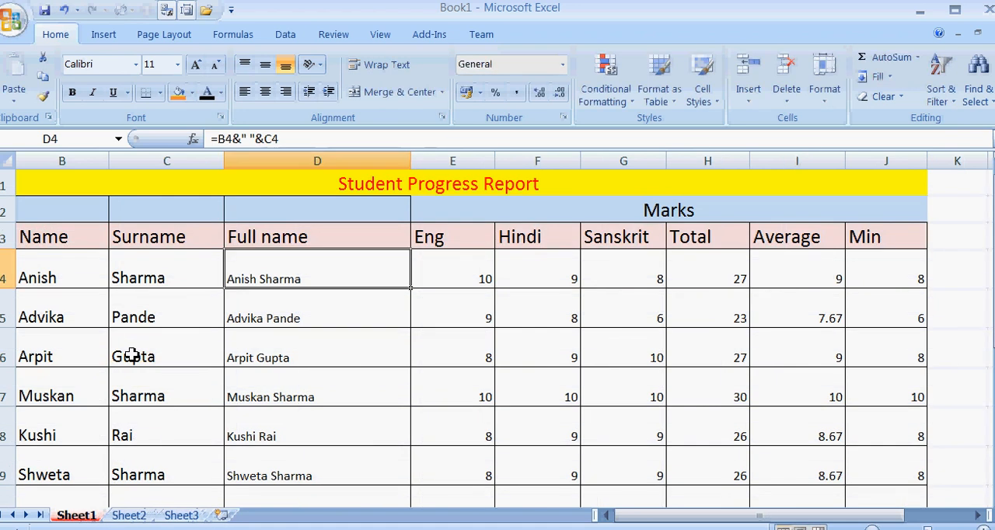
click(187, 517)
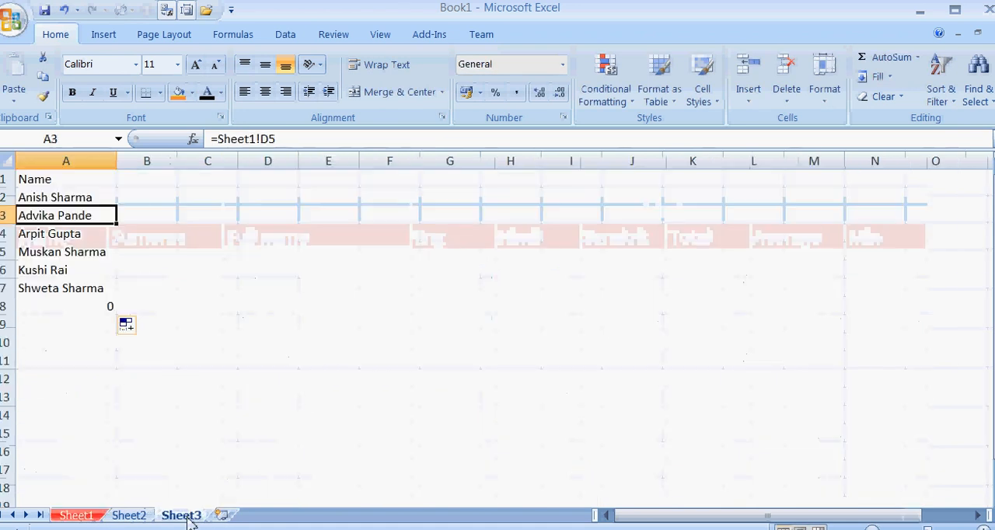
click(84, 200)
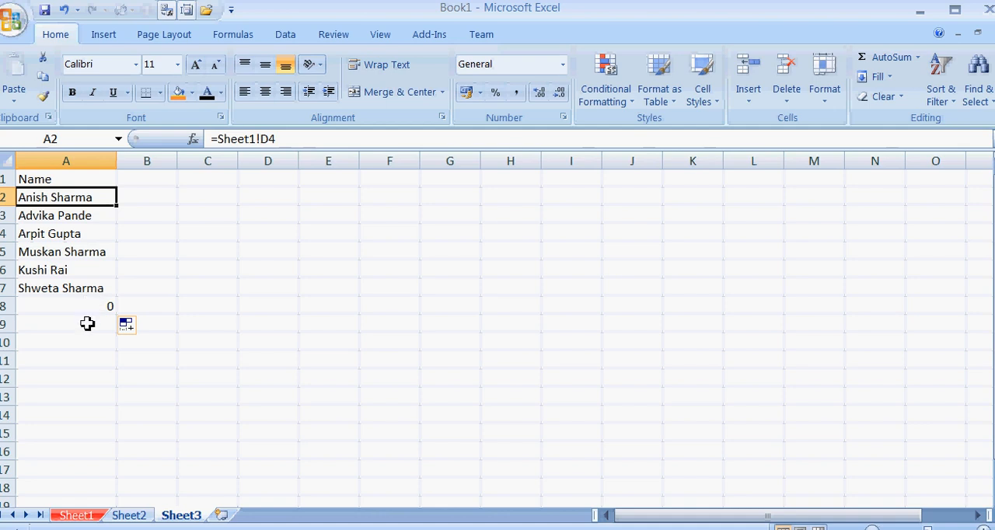
On Sheet2, enter =odd(10.5) in B2 beside the odd() function name.
click(129, 515)
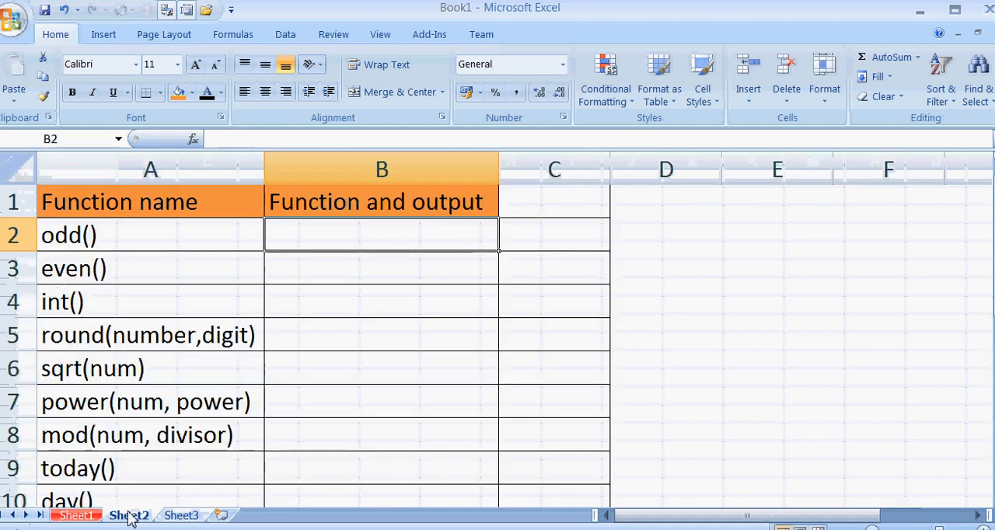
click(140, 237)
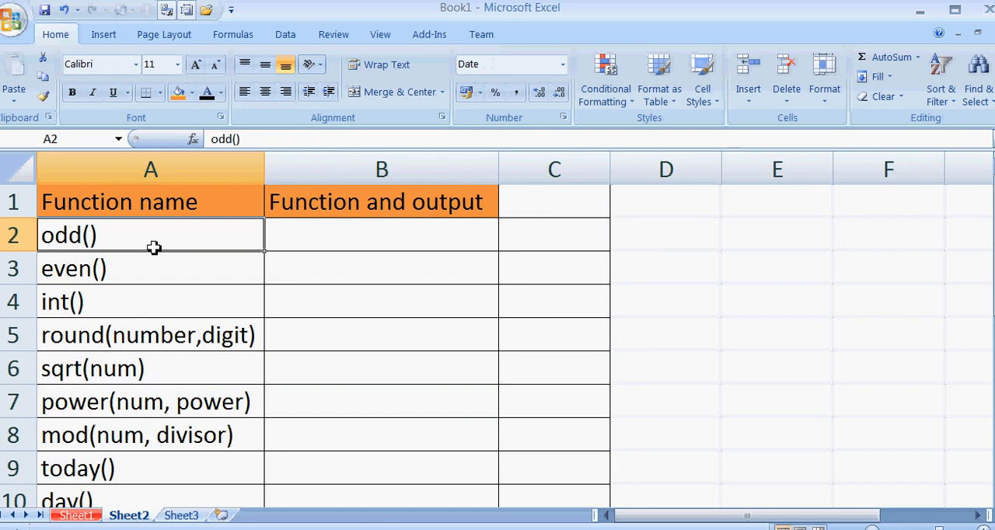
click(305, 232)
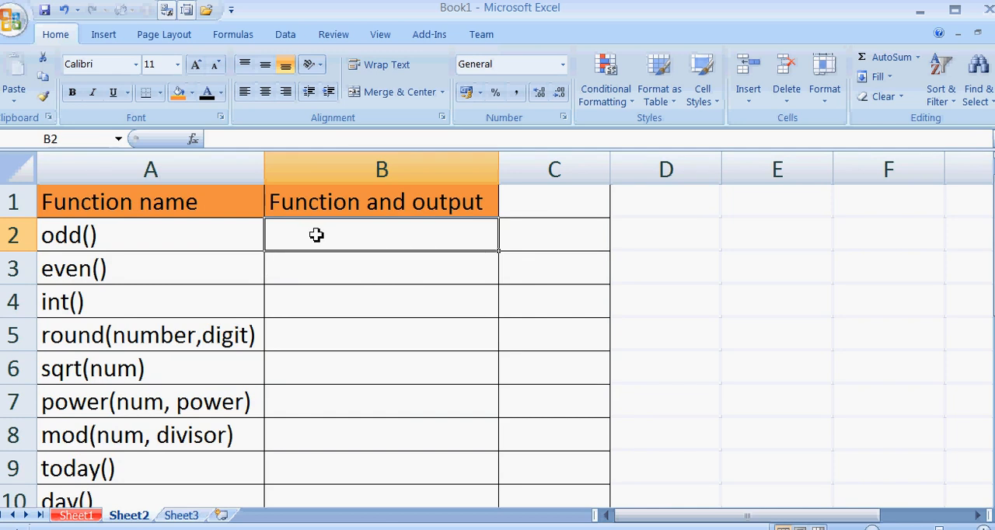
text(=)
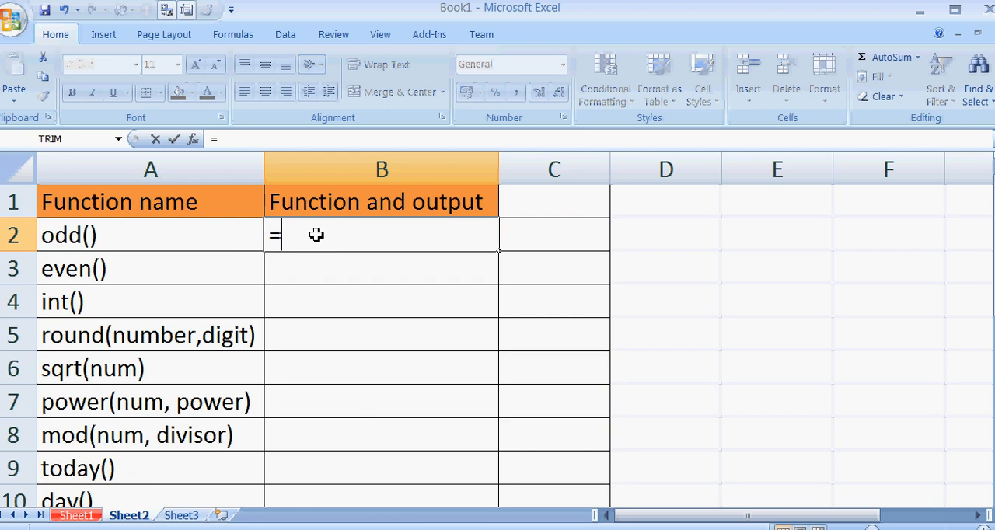
text(odd()
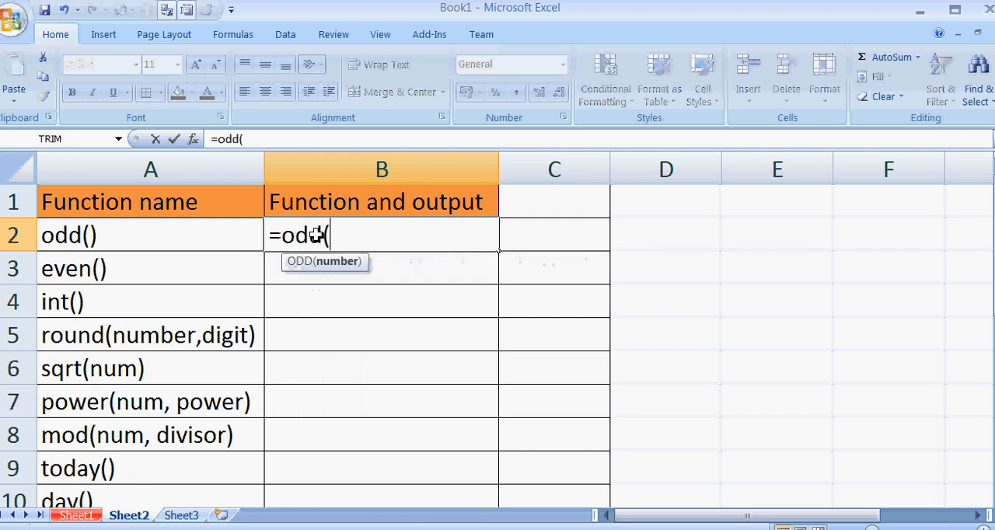
text(10.5))
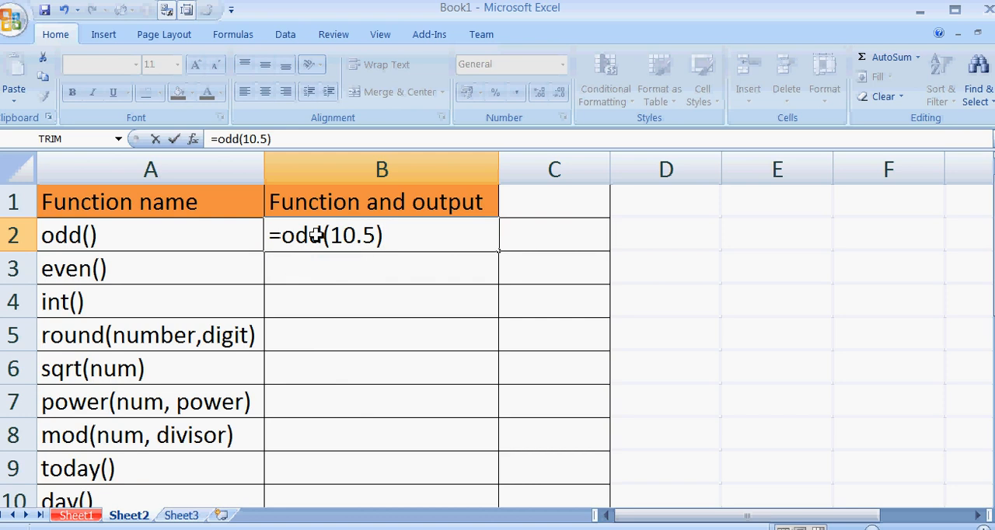
key(Return)
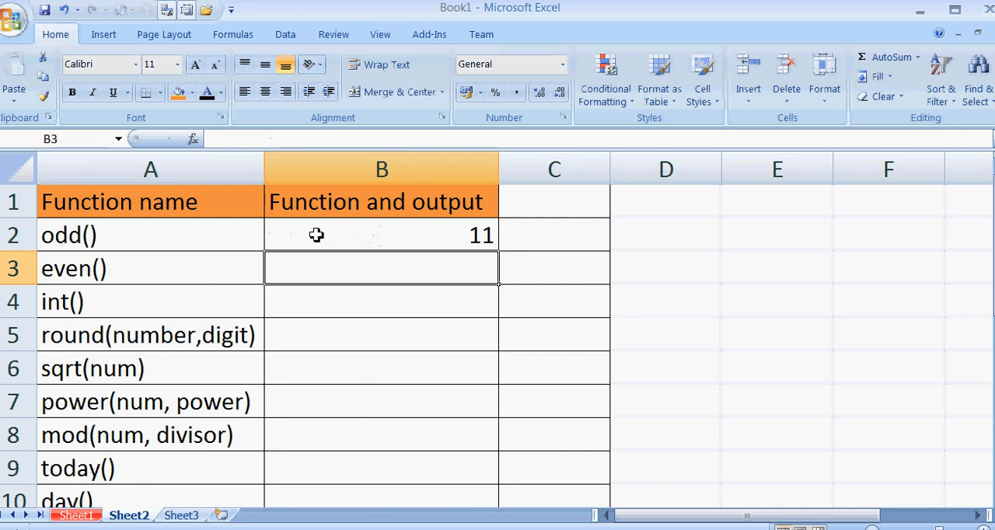
Enter =even(10.5) in B3 as the example for the even() function.
text(=even)
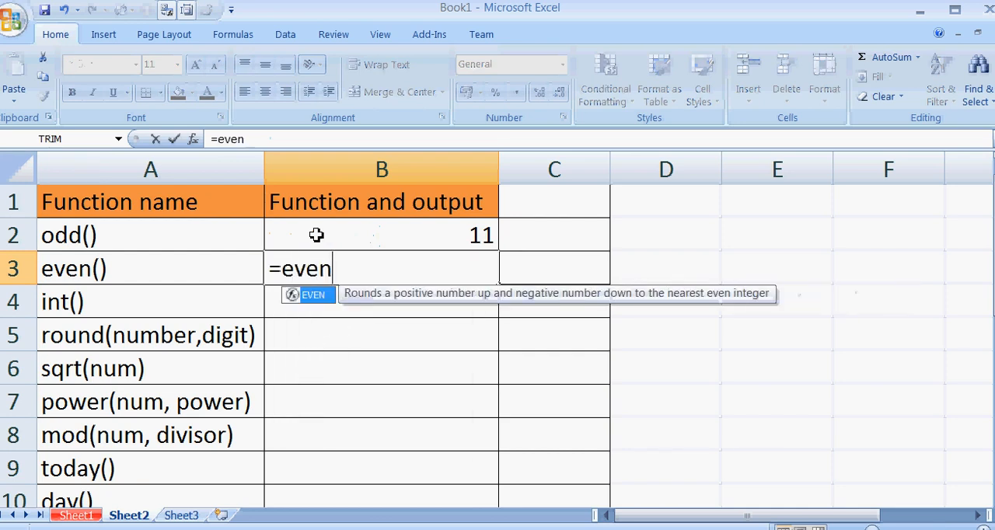
text((1)
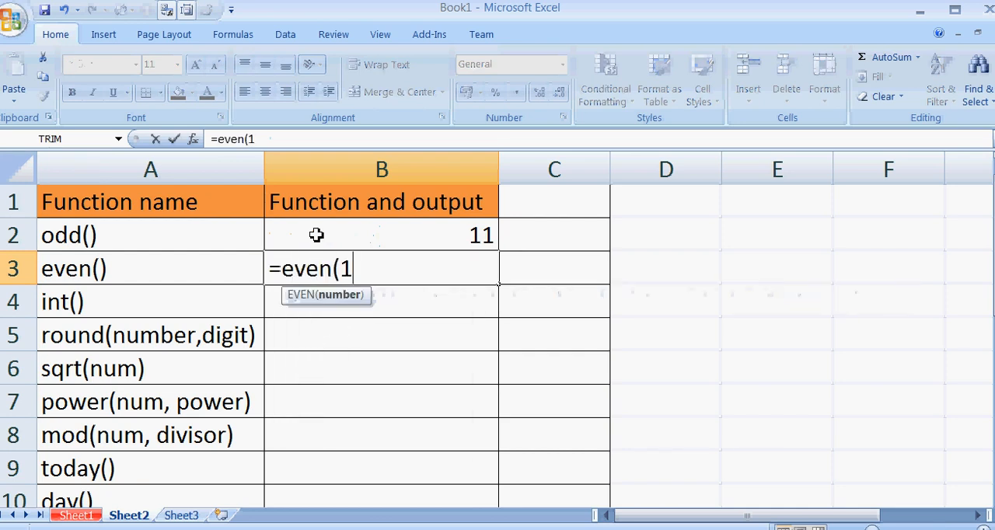
text(0.5))
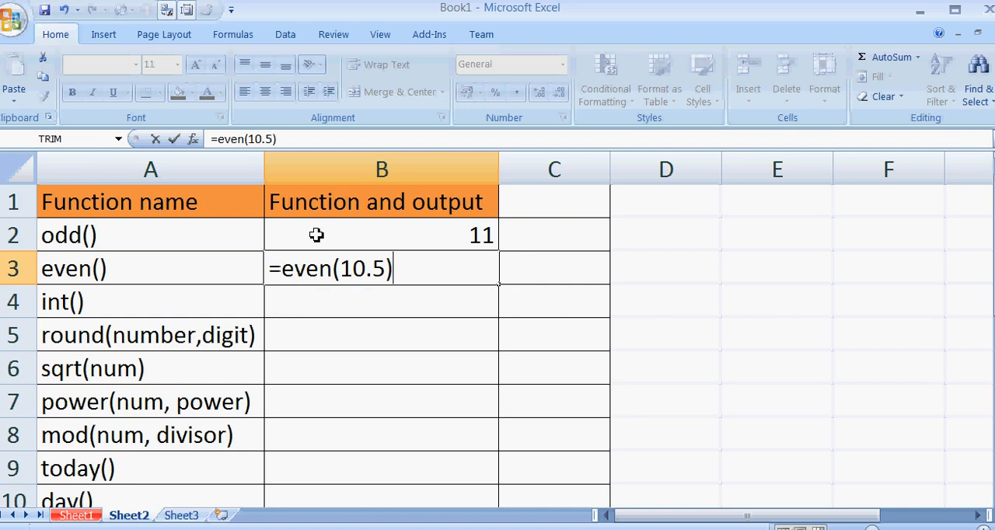
key(Return)
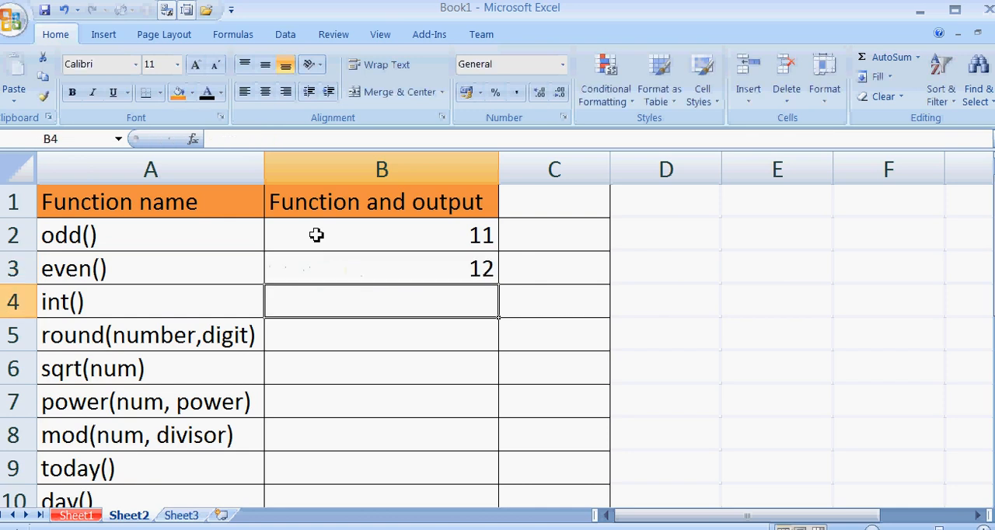
Enter =int(10.5) in B4 as the example for the int() function.
text(=)
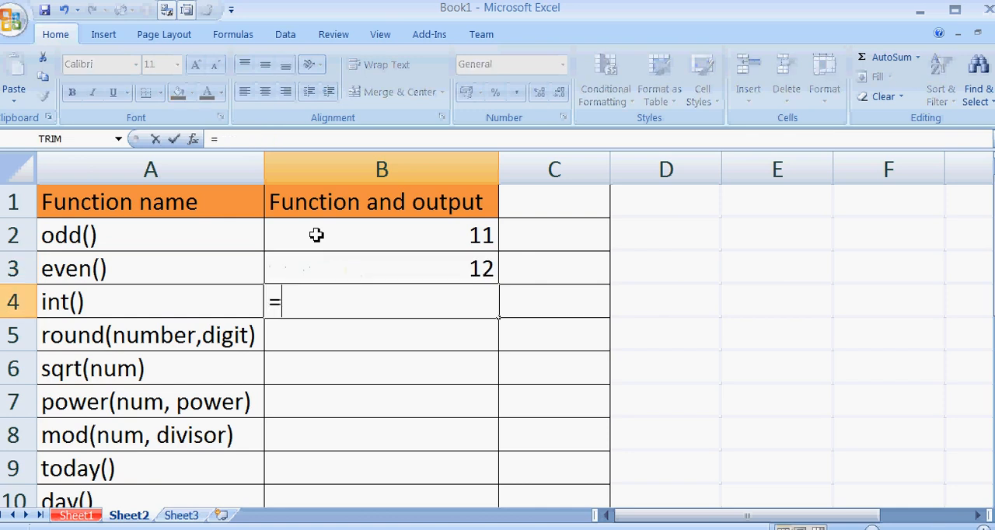
text(int)
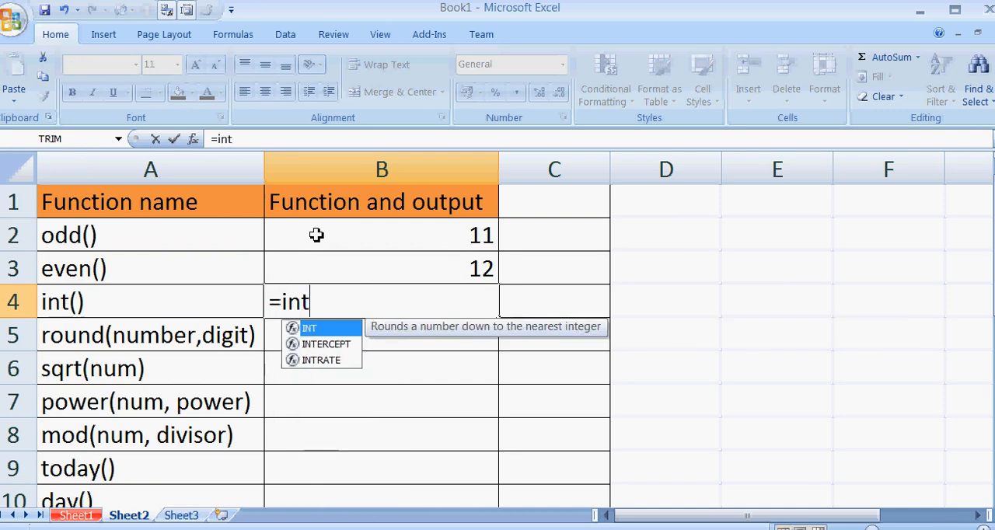
text(()
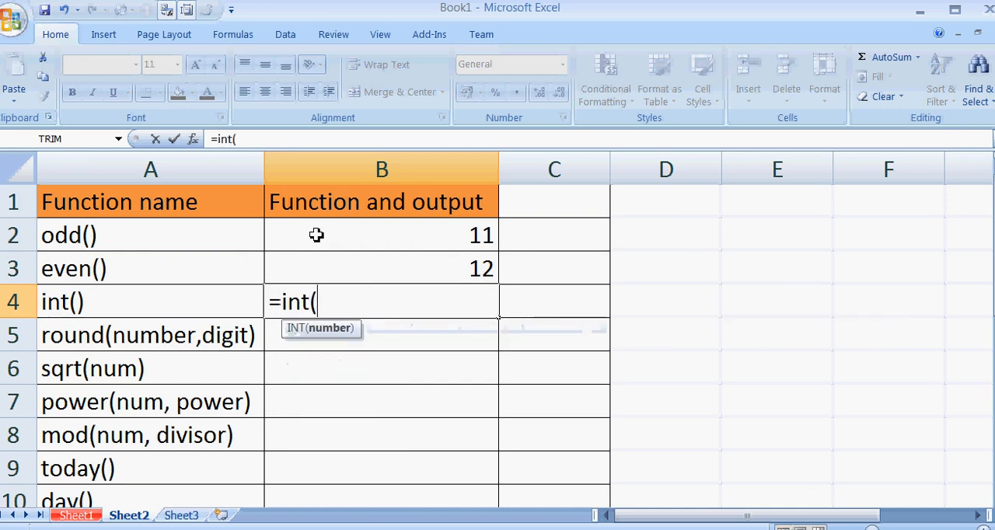
text(10.5)
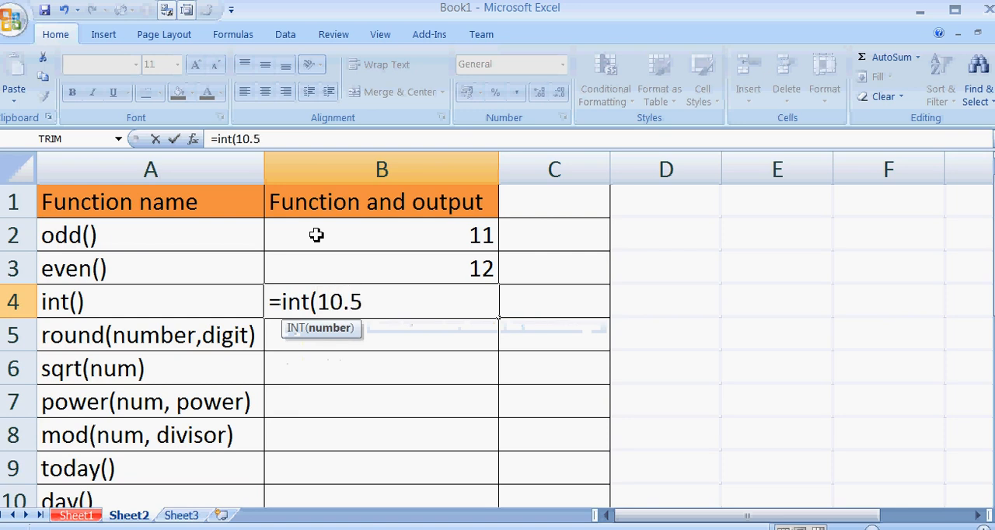
text())
key(Return)
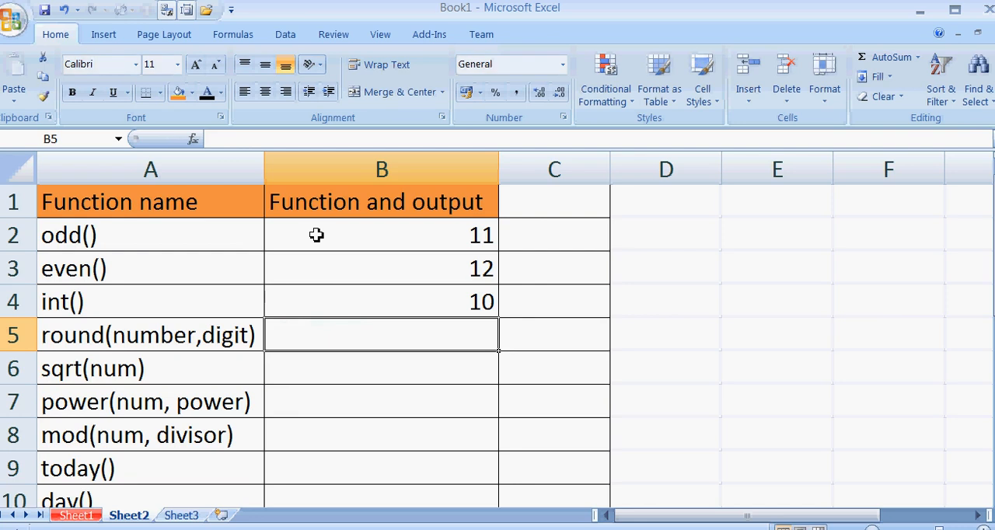
Enter =round(10.566,2) in B5 to round the number to two decimal places.
text(=round()
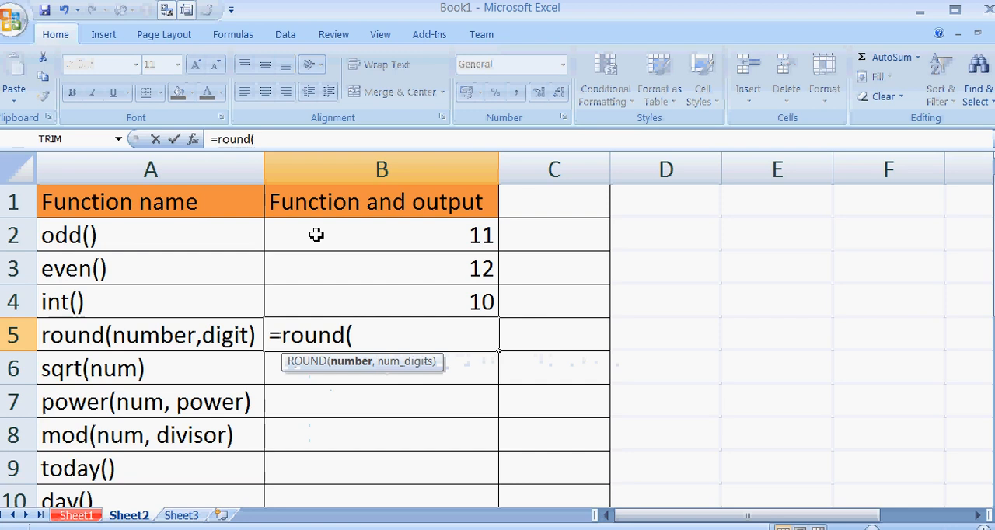
text(10.5)
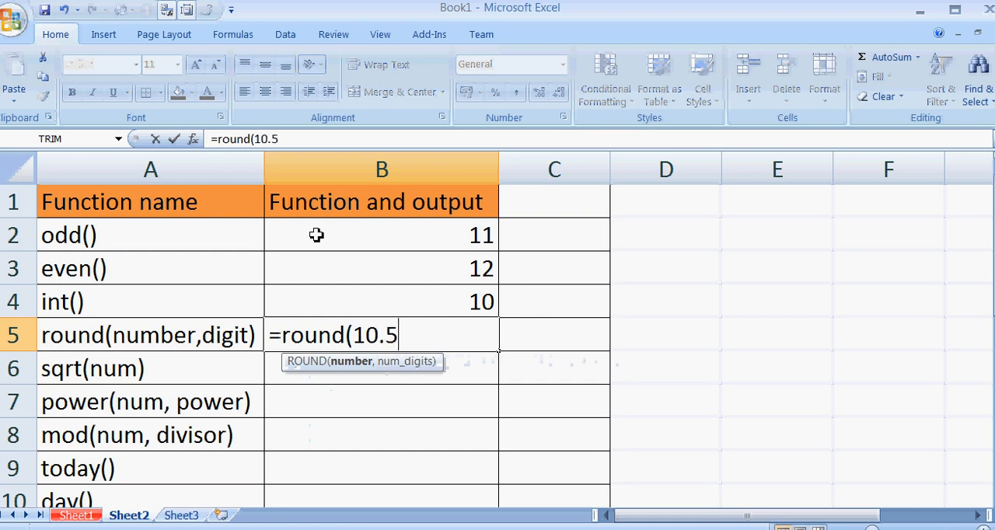
text(66)
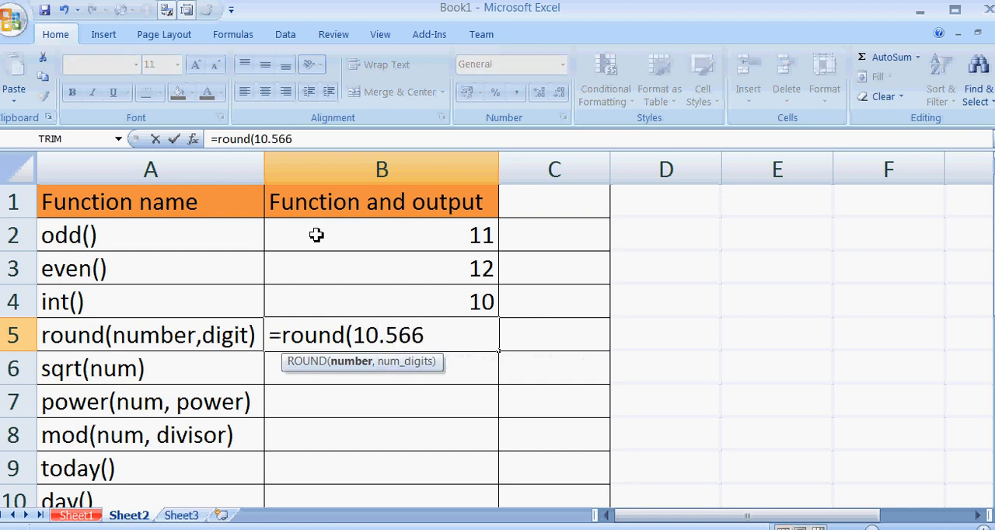
text(,)
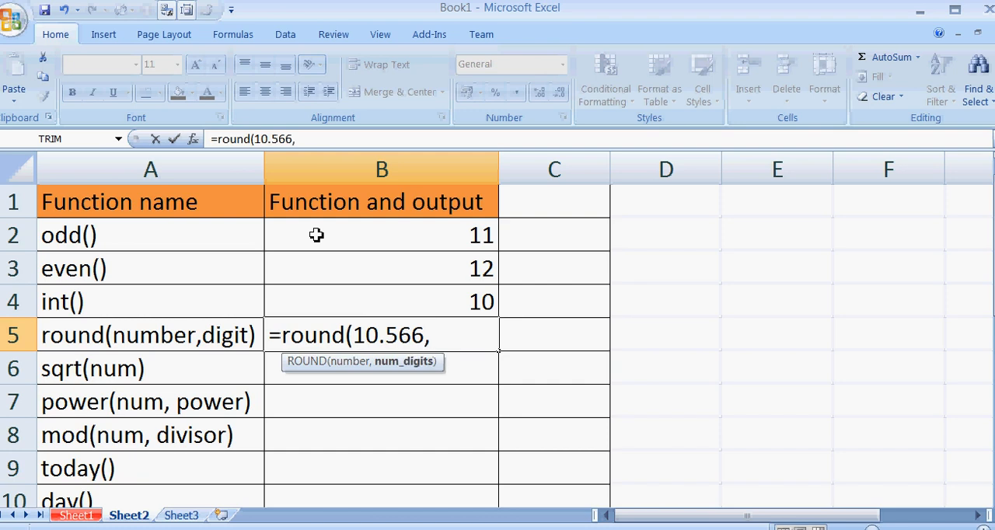
text(2))
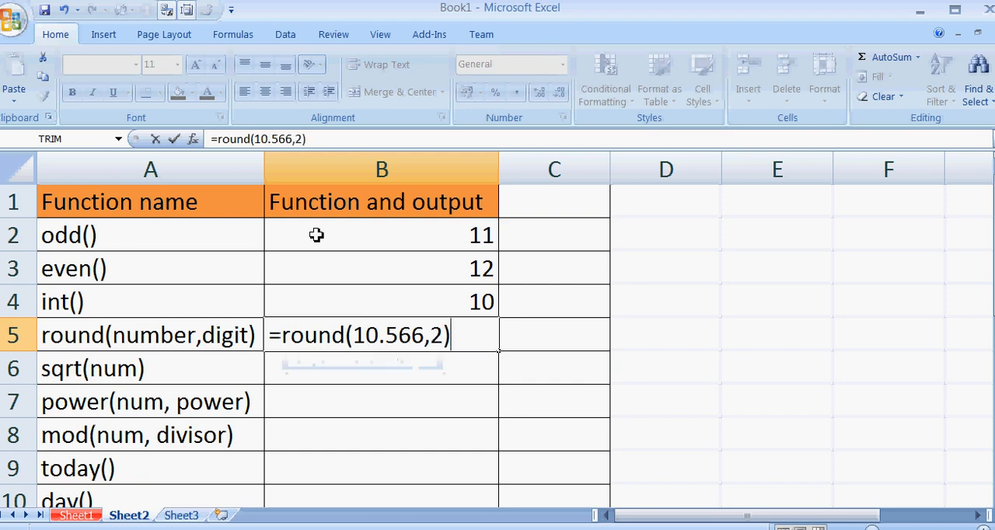
key(Return)
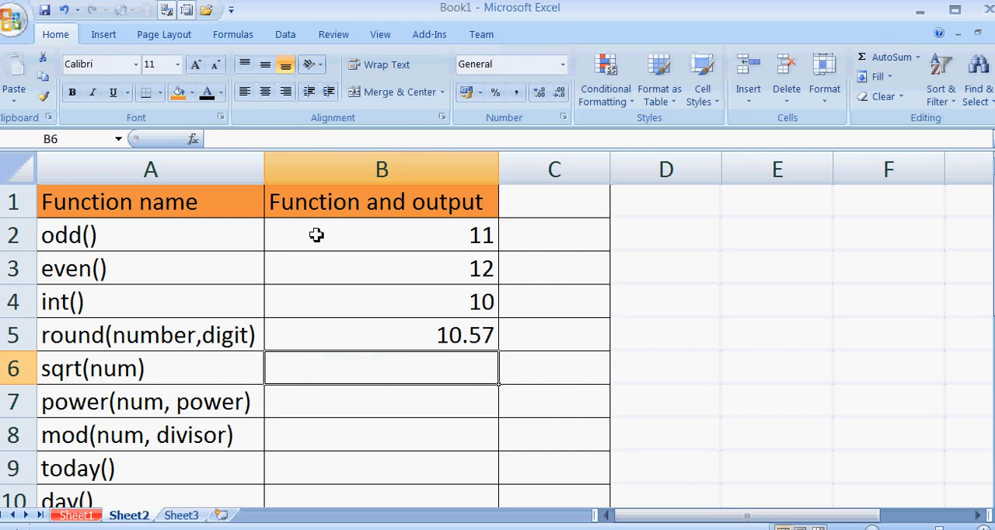
Enter =sqrt(25) in B6 to calculate the square root of 25.
text(=sq)
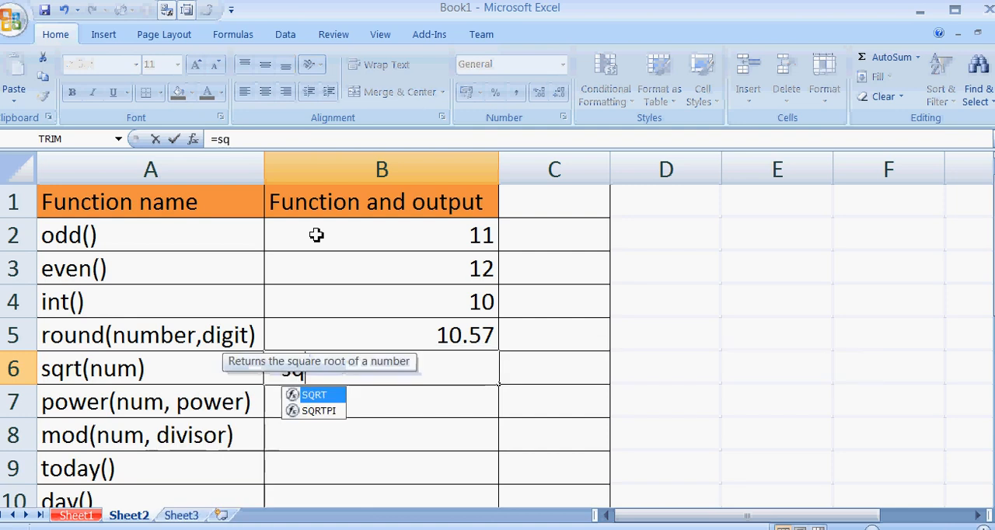
text(rt)
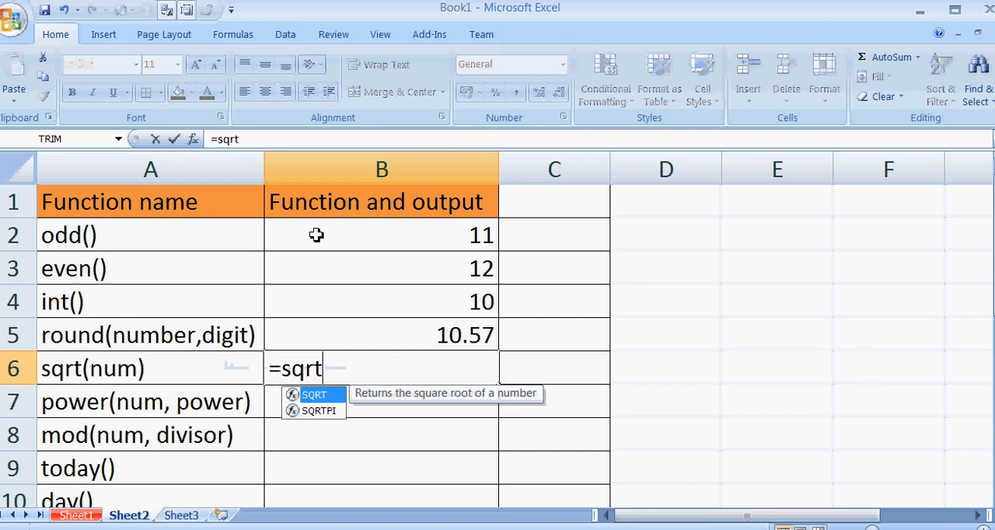
text((2)
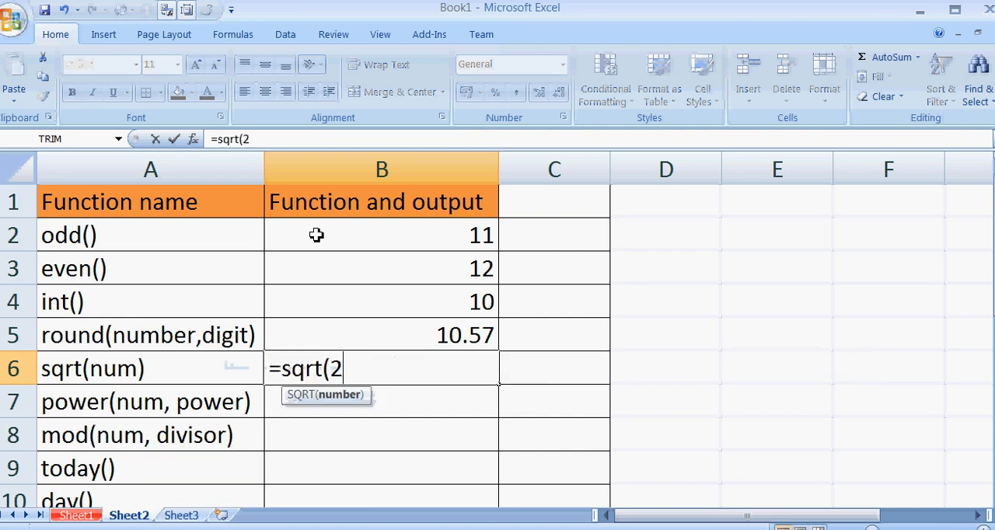
text(5))
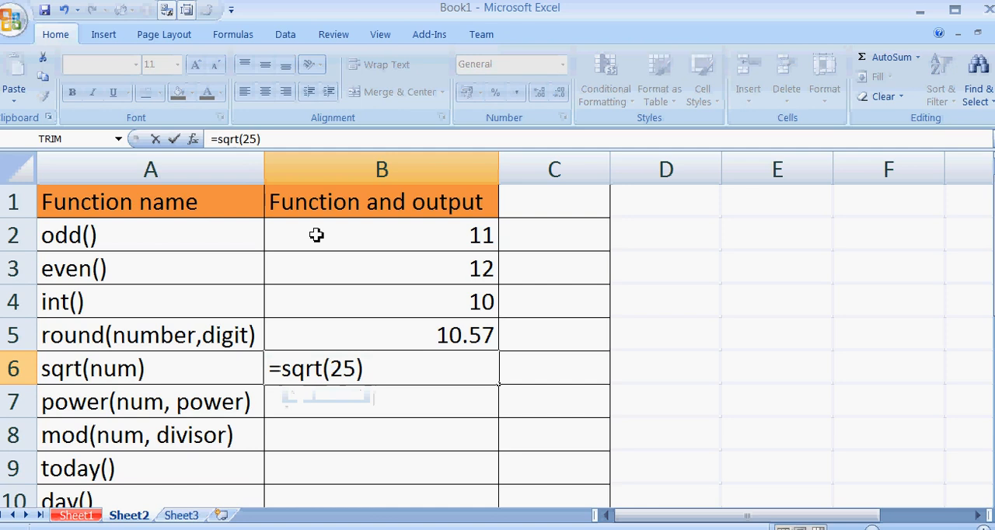
key(Return)
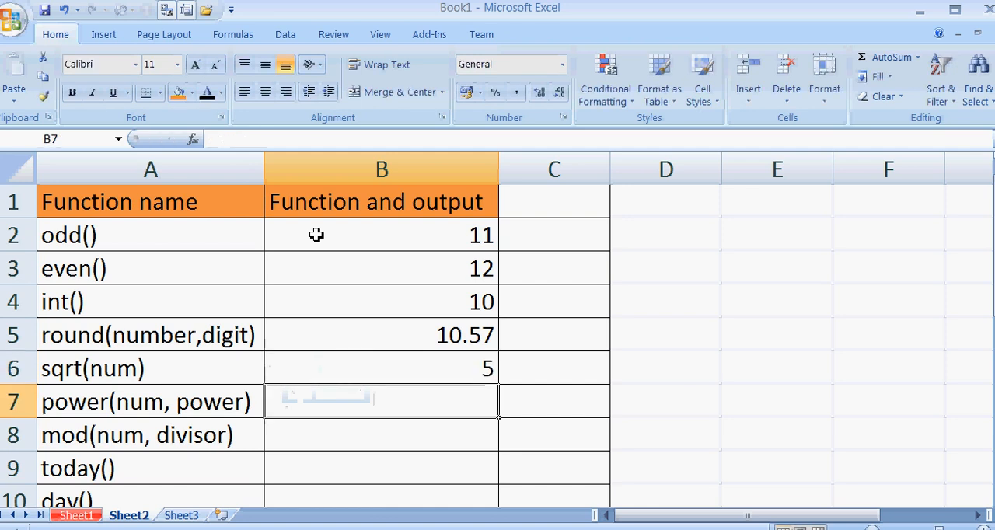
Enter =power(2,3) in B7 as the example for the power() function.
text(=power)
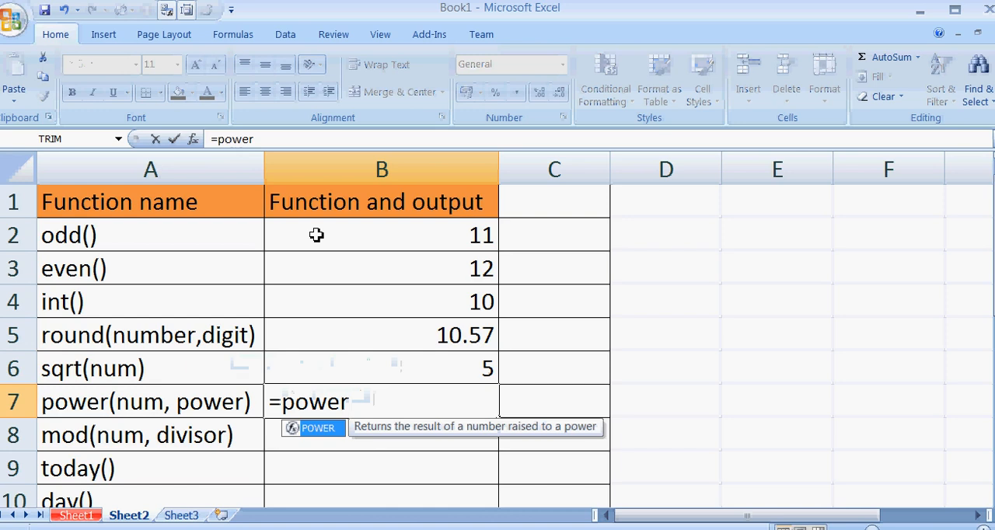
text(()
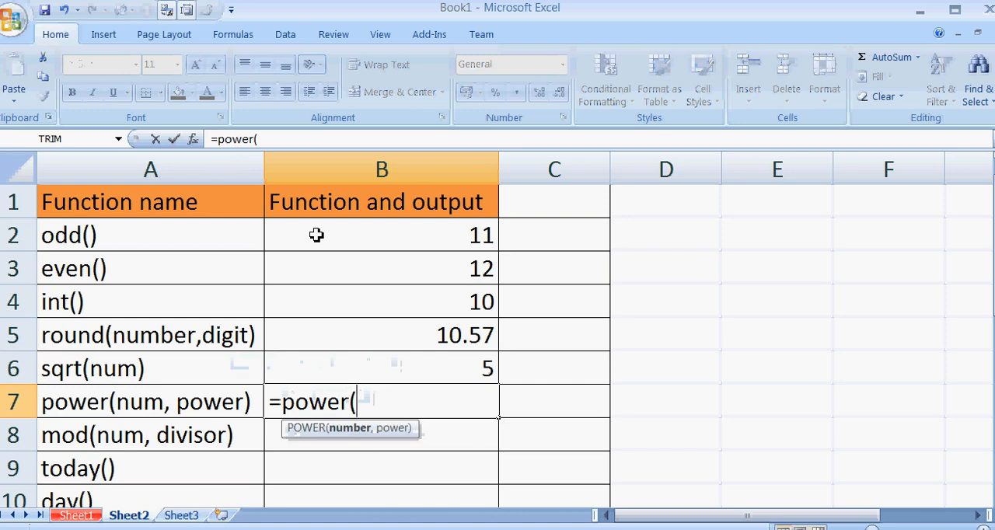
text(2)
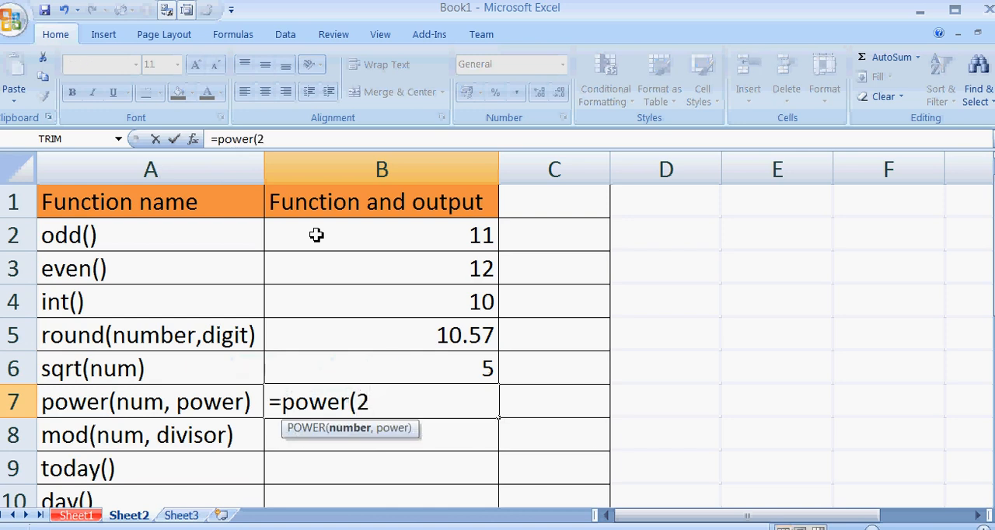
text(,)
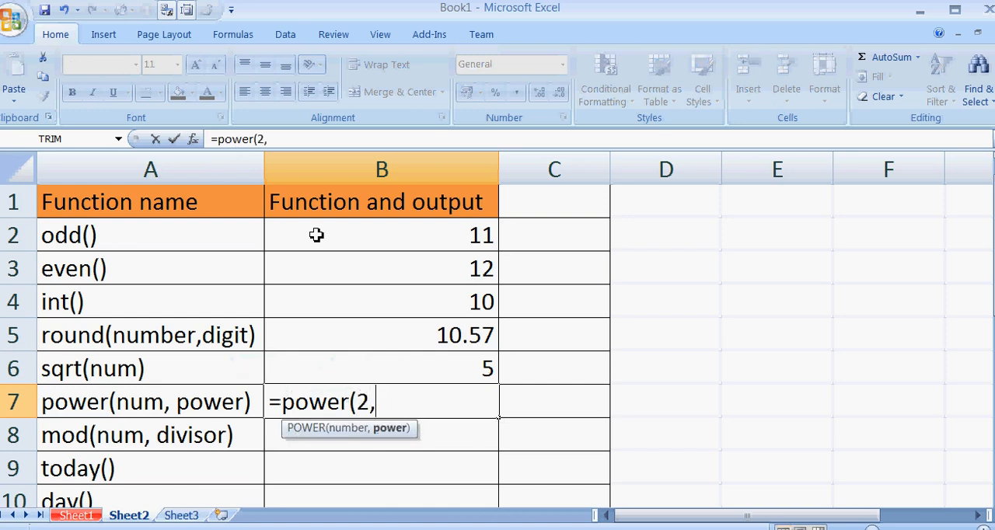
text(3))
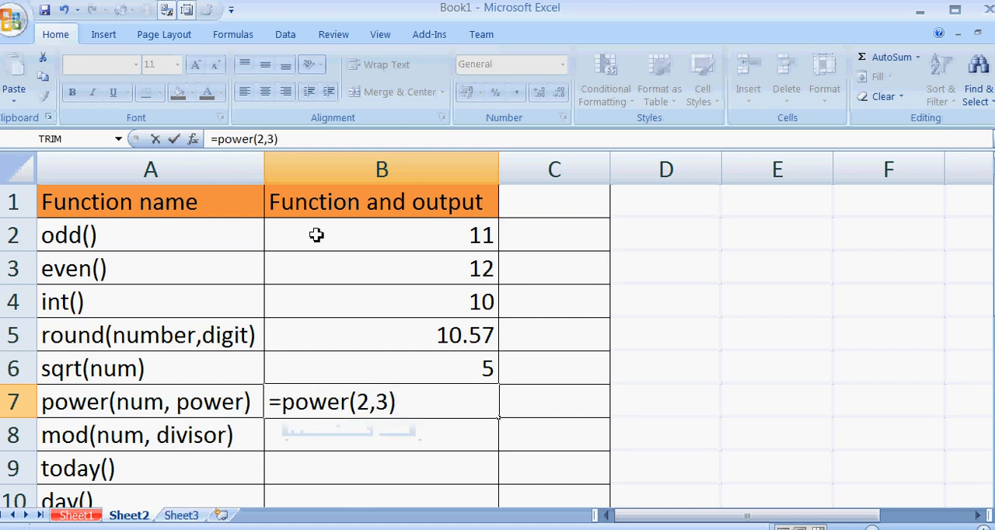
key(Return)
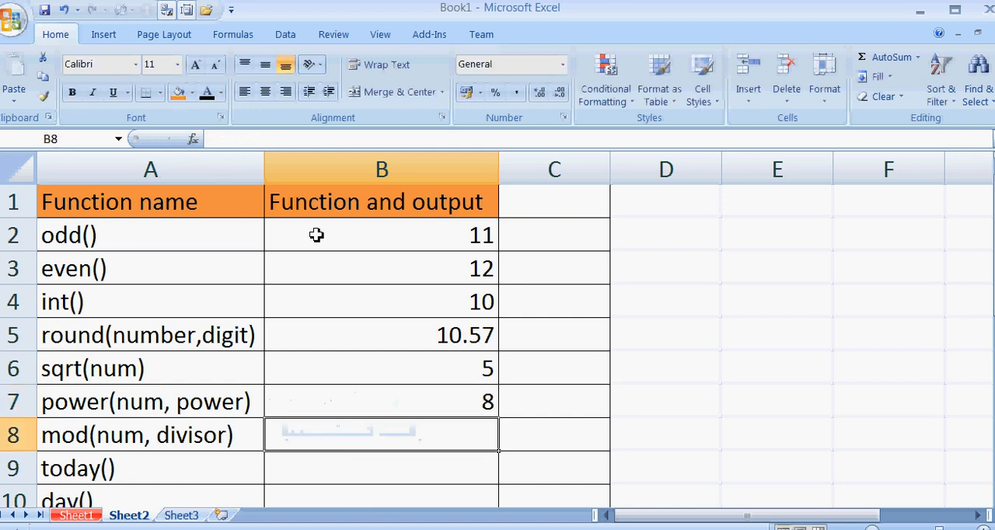
Enter =mod(13,2) in B8 as the mod() example and add the note "remainder" beside it in C8.
text(=m)
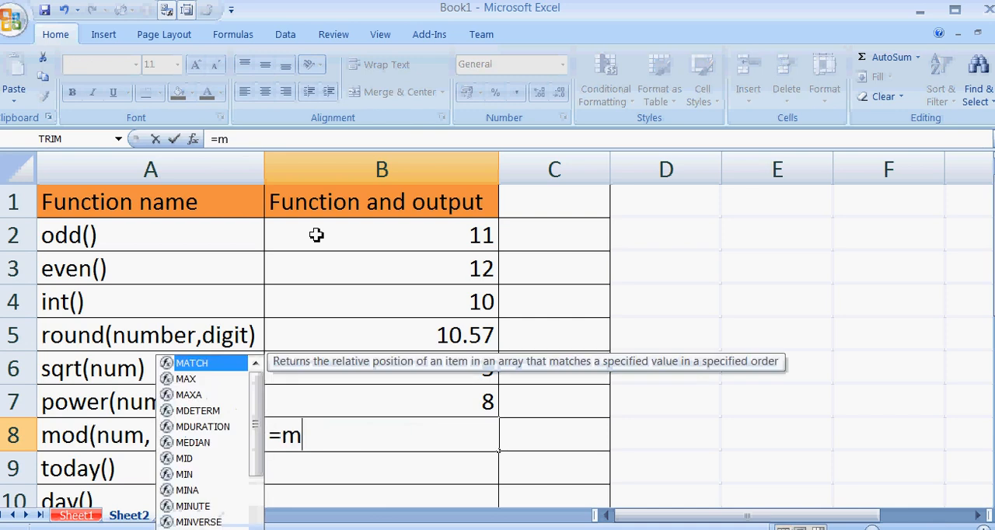
text(od)
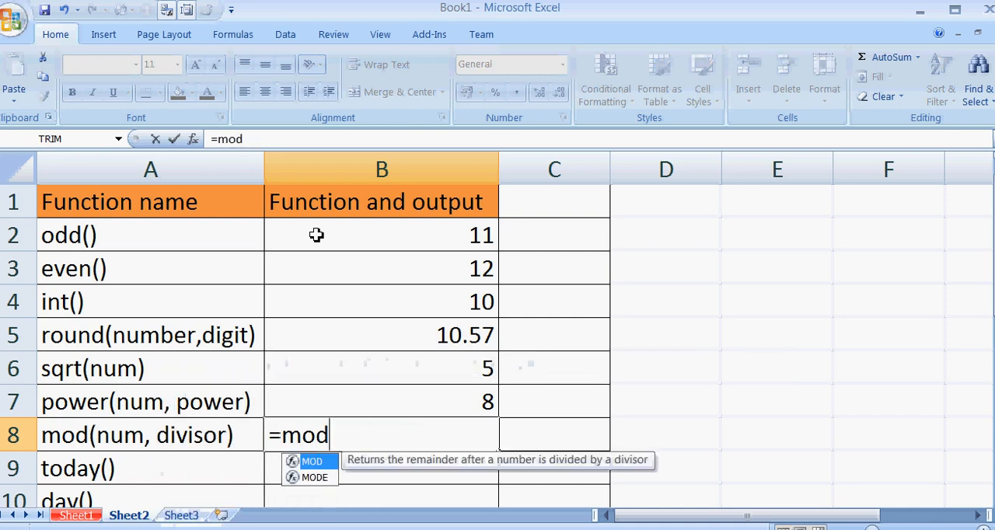
text((13)
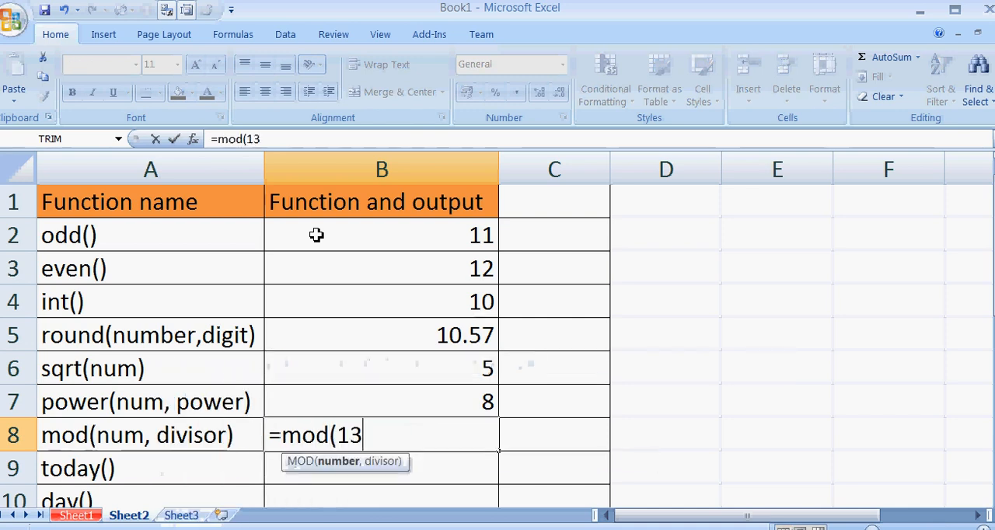
text(,2))
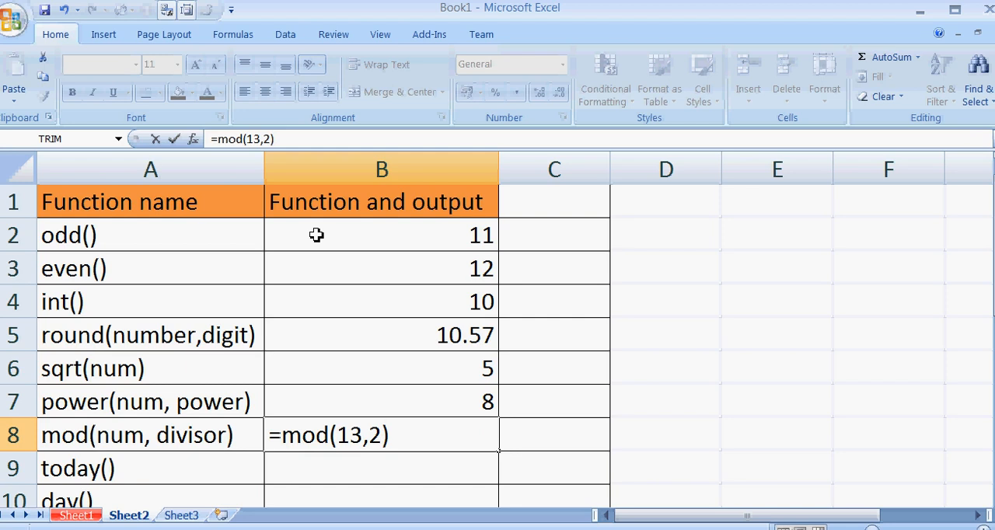
key(Return)
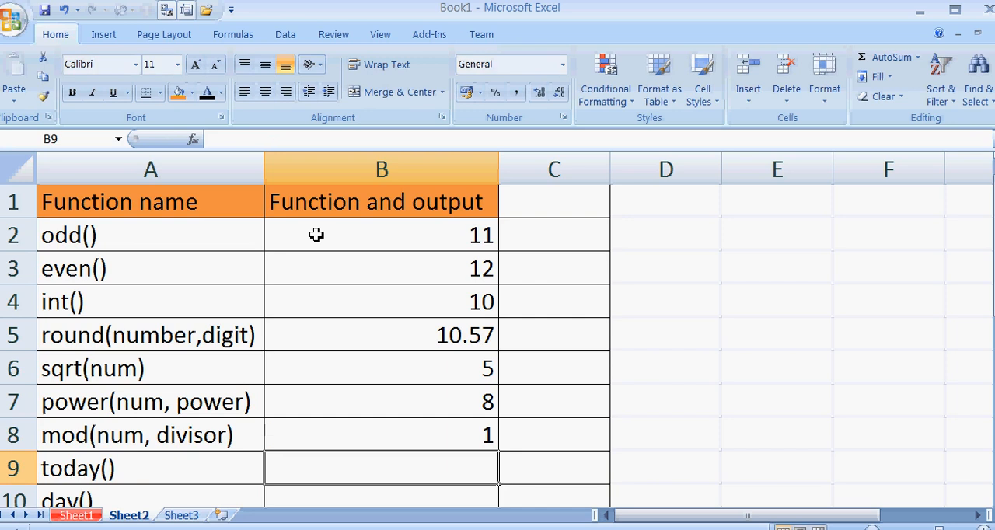
click(563, 441)
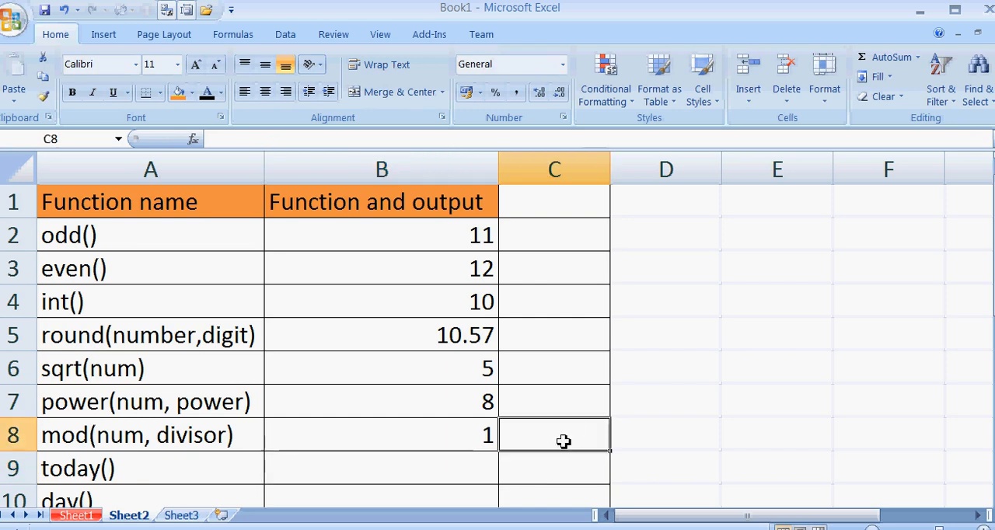
text(remainder)
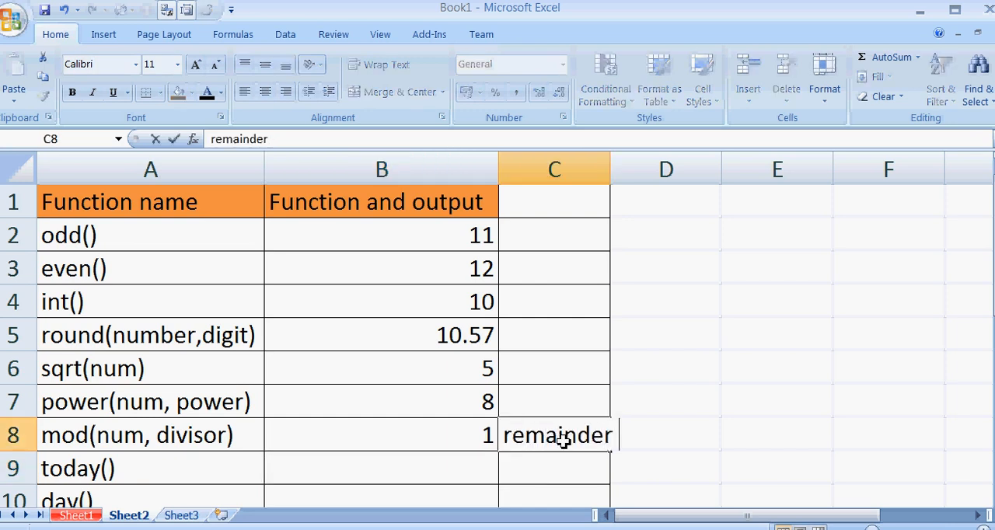
Enter =today() in B9 to return the current date.
click(465, 478)
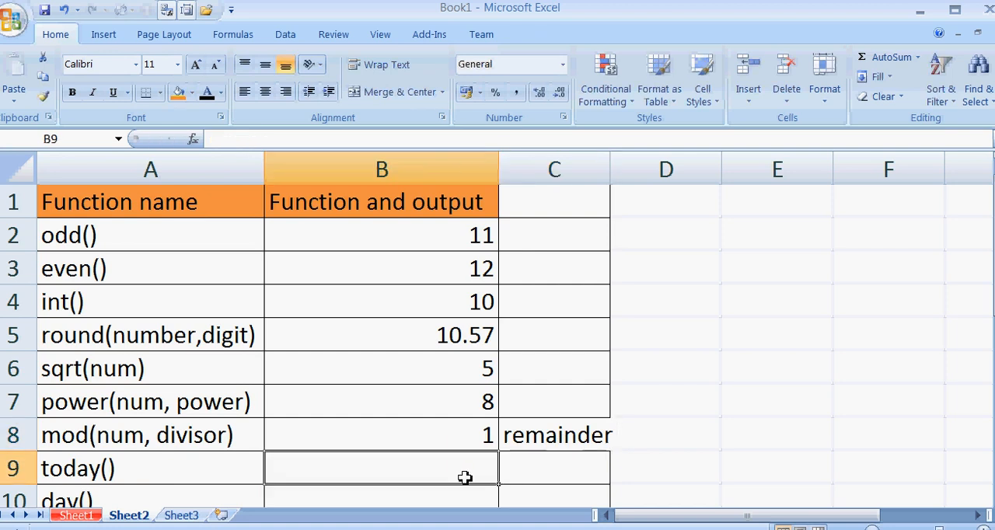
text(=)
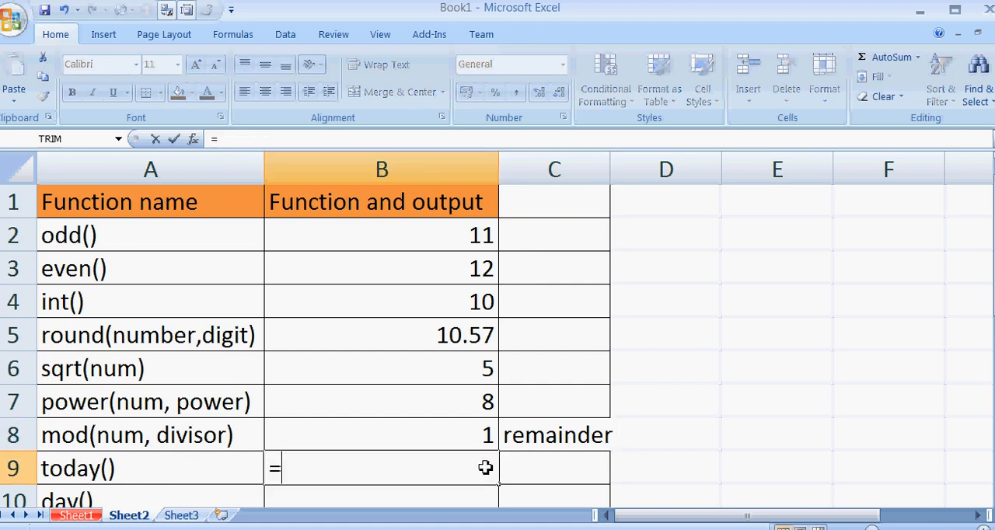
text(today)
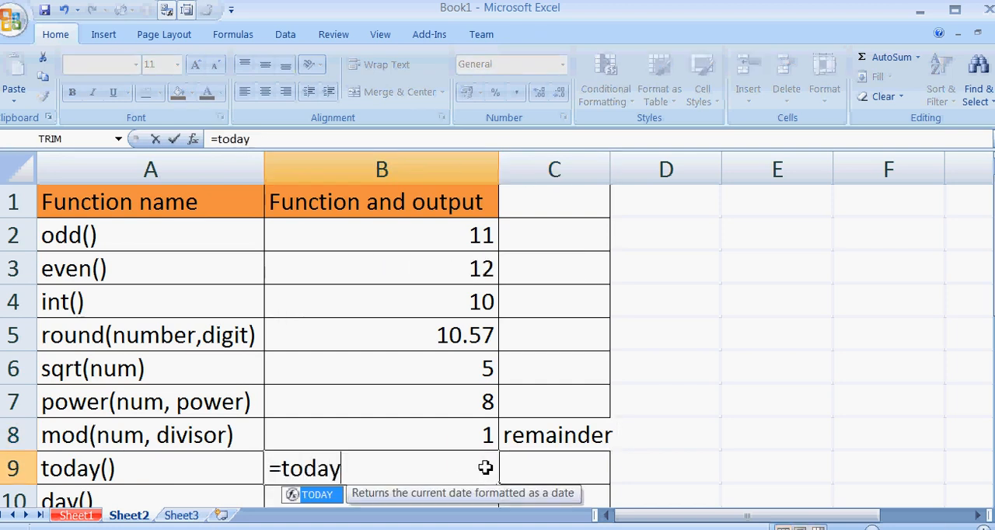
text(())
key(Return)
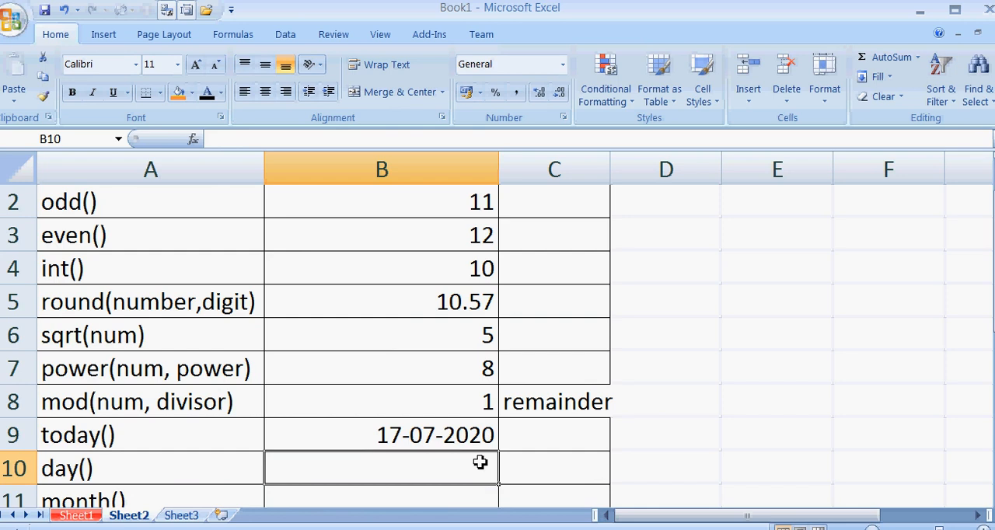
Enter =day(today()) in B10 to extract the day number from the current date.
scroll(481, 462, down, 1)
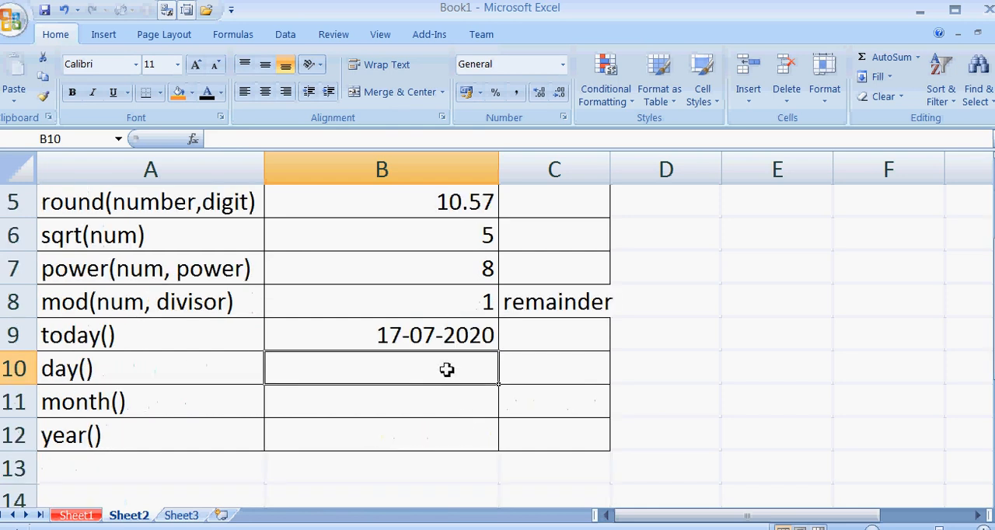
text(=)
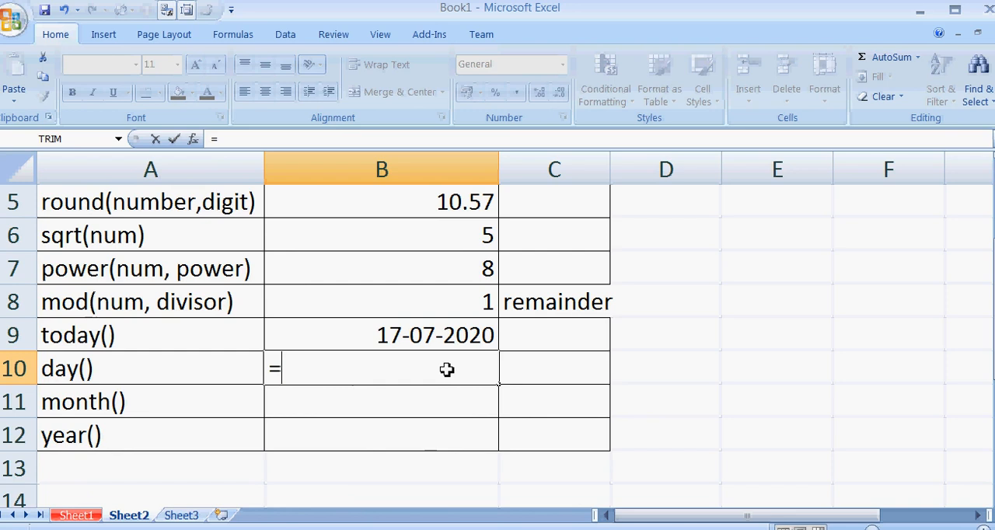
text(da)
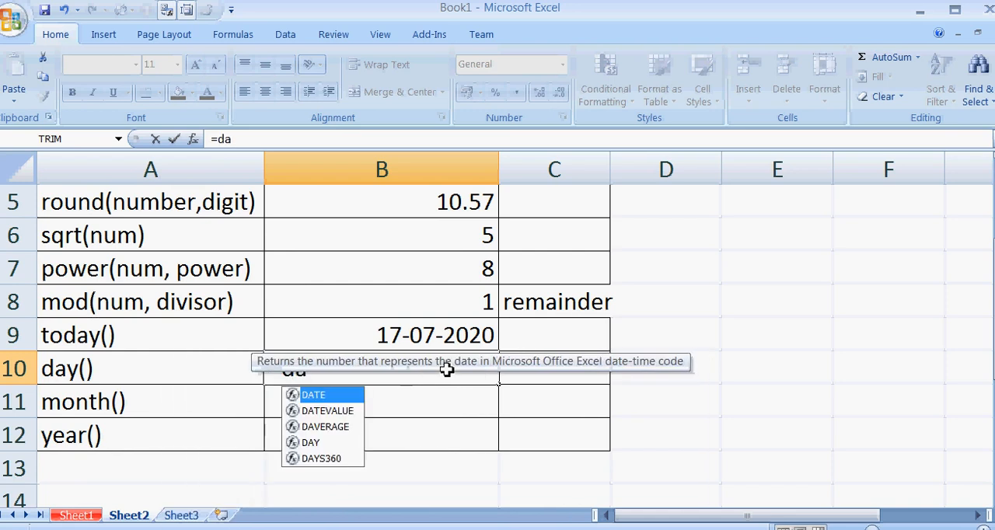
key(BackSpace)
text(ay)
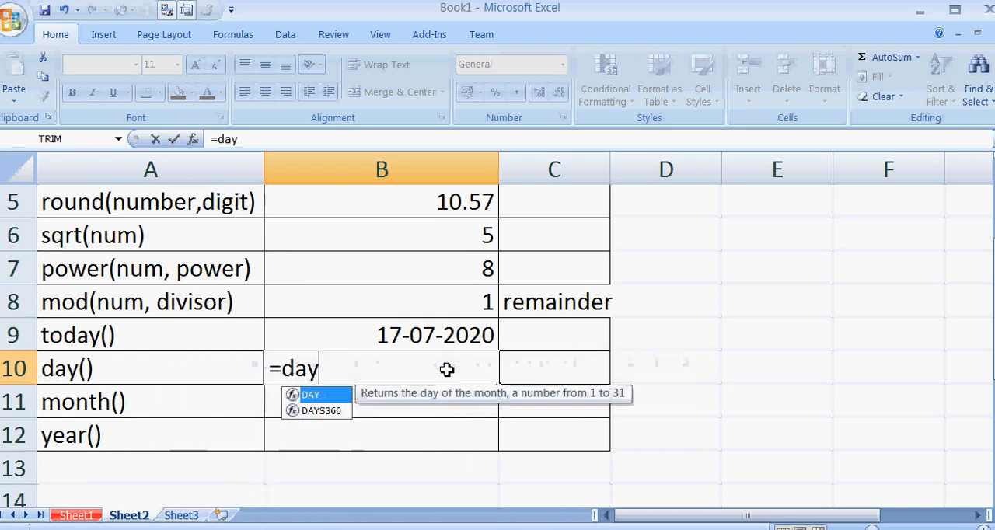
text((to)
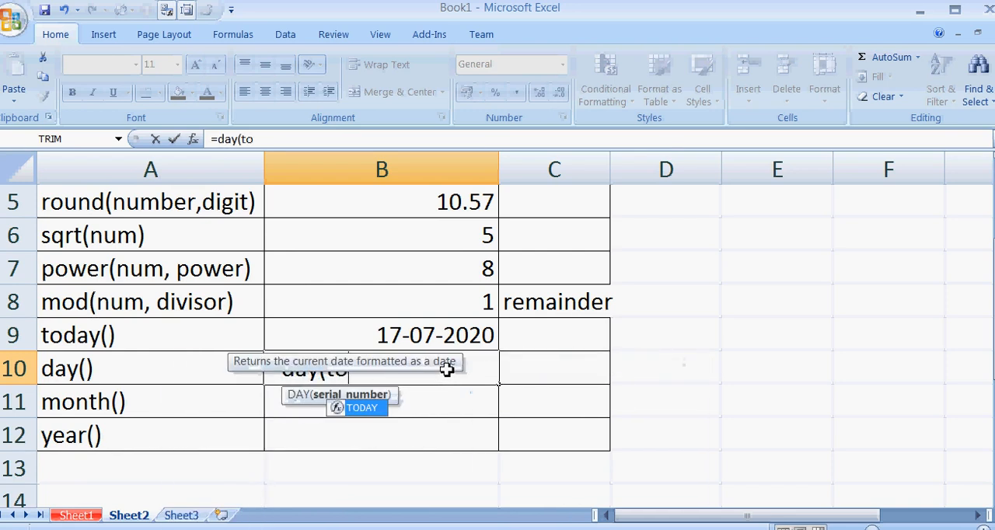
text(day)
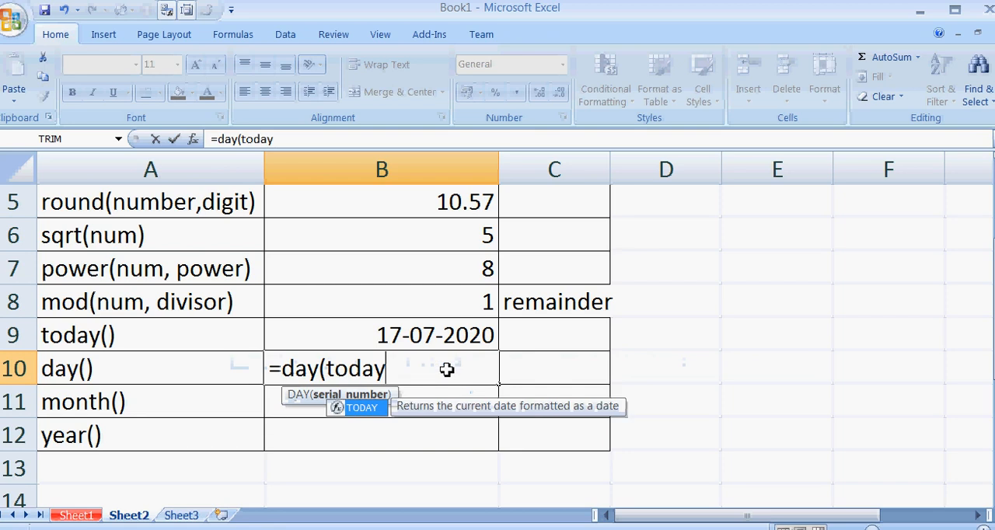
text(())
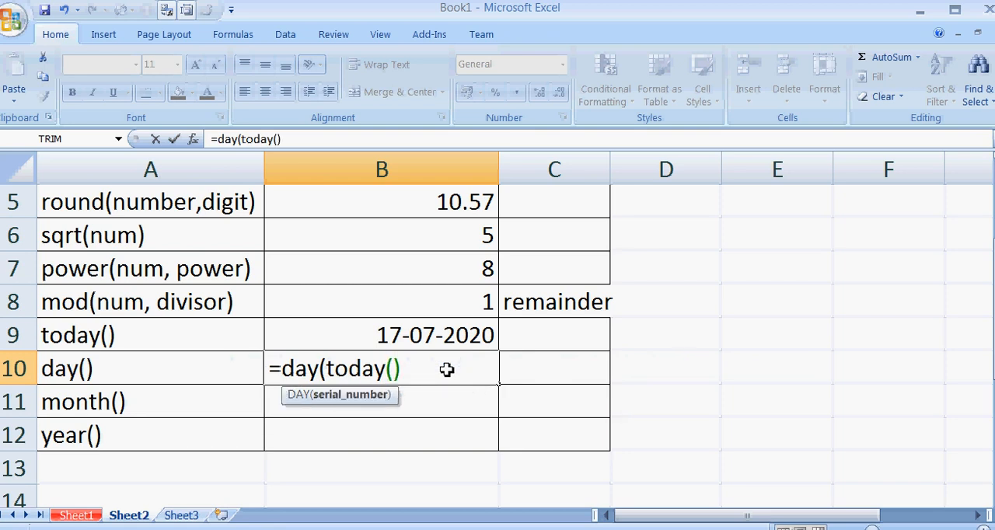
text())
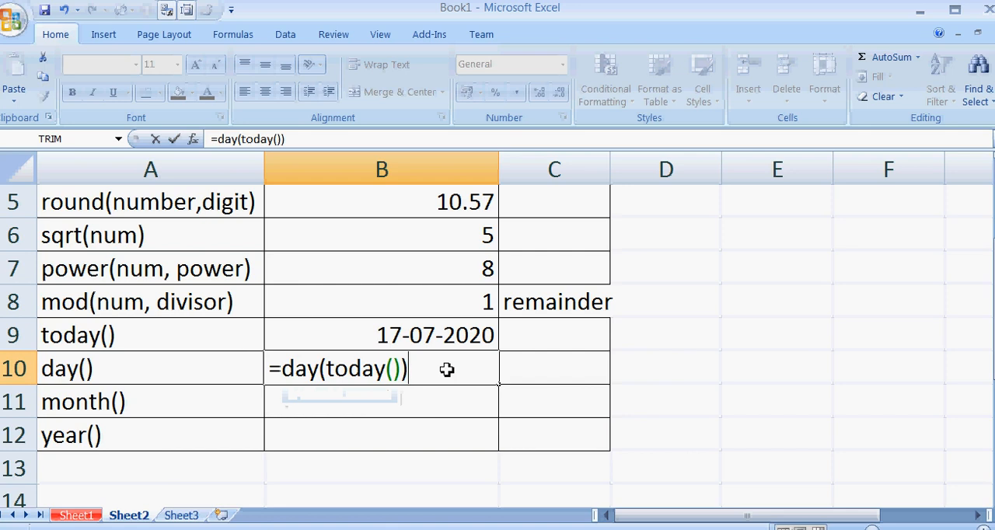
key(Return)
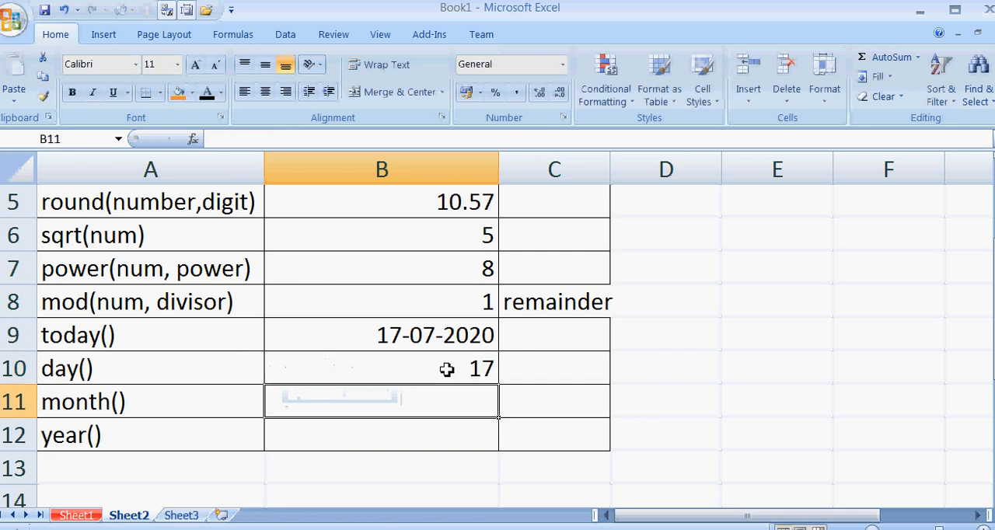
Enter =month(today()) in B11 to extract the month number from the current date.
text(=)
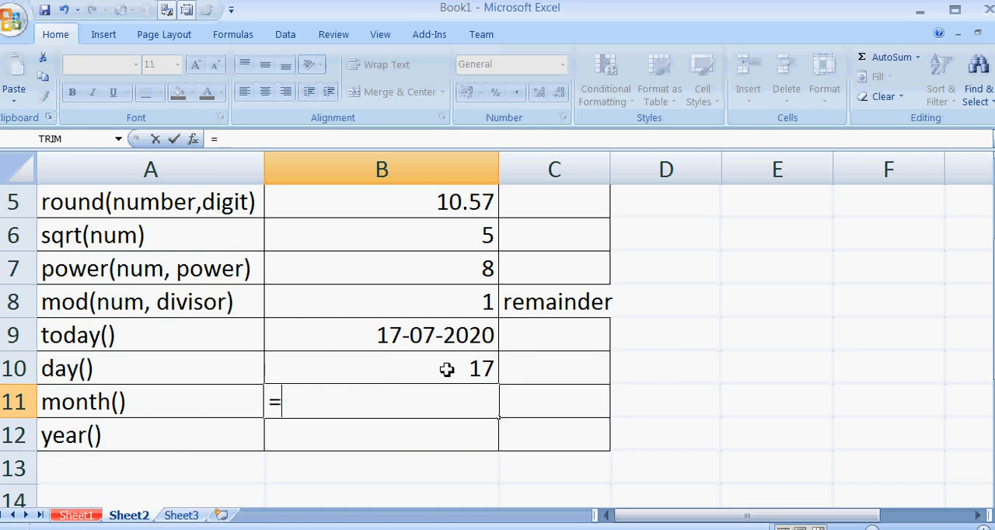
text(month)
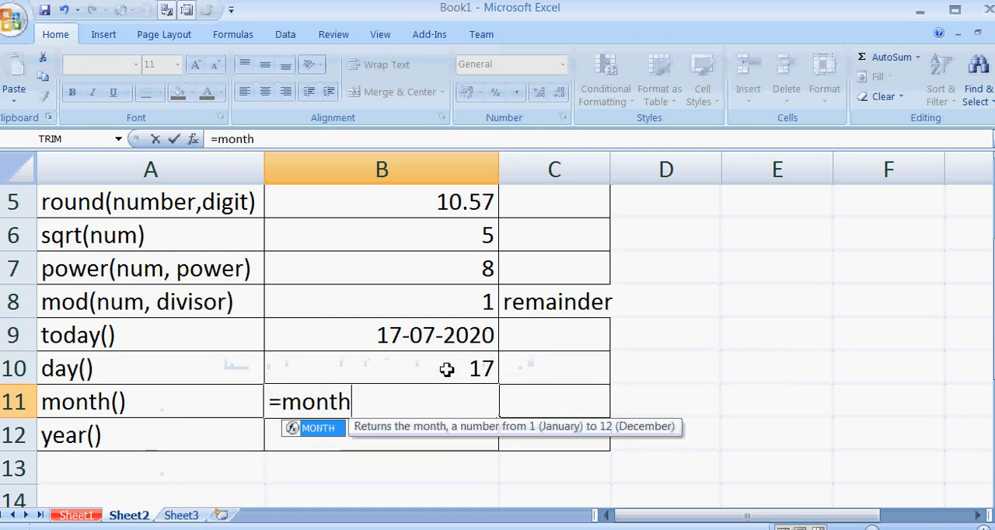
text((to)
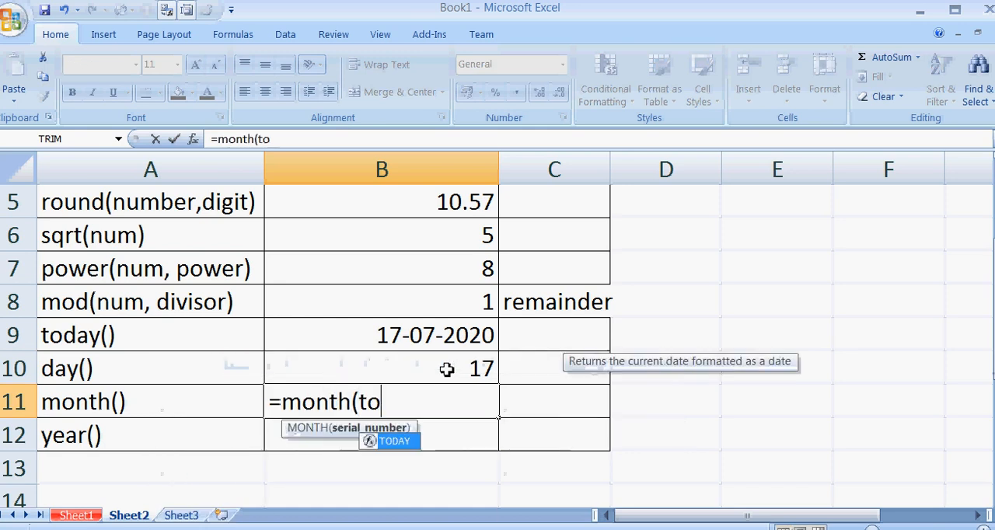
text(day())
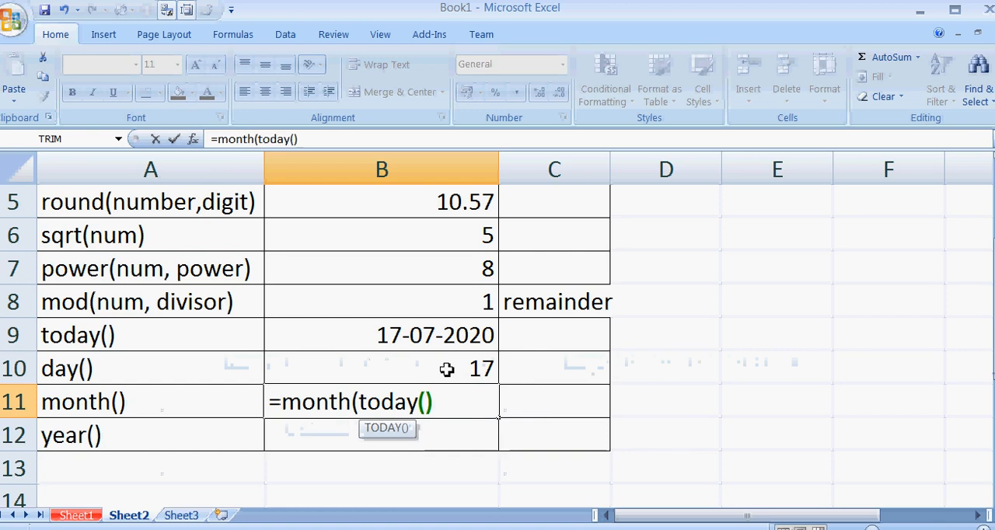
text())
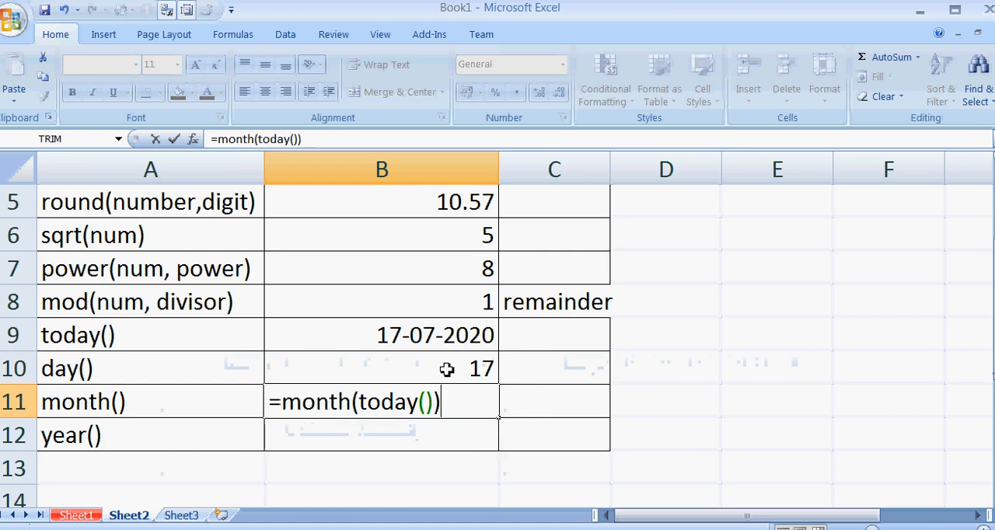
key(Return)
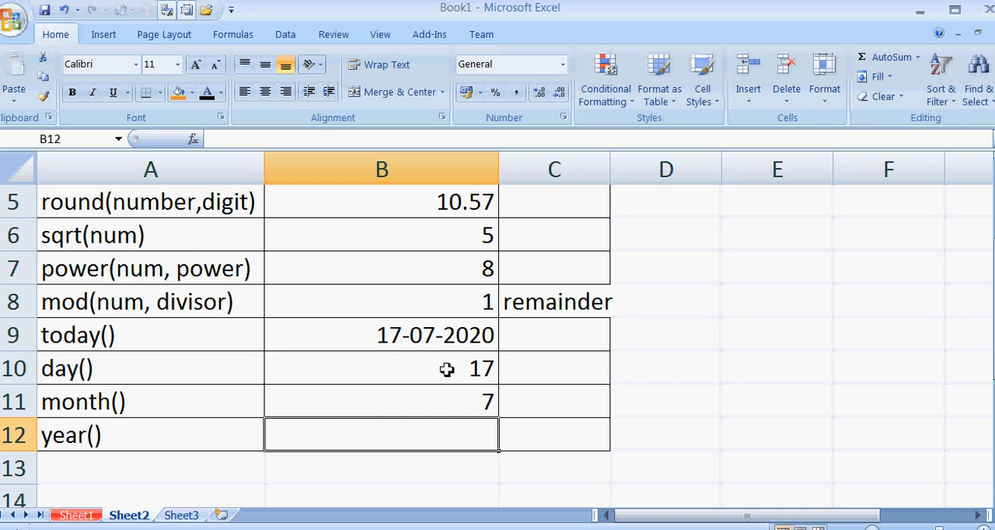
Enter =year(today()) in B12 to extract the year from the current date.
text(=y)
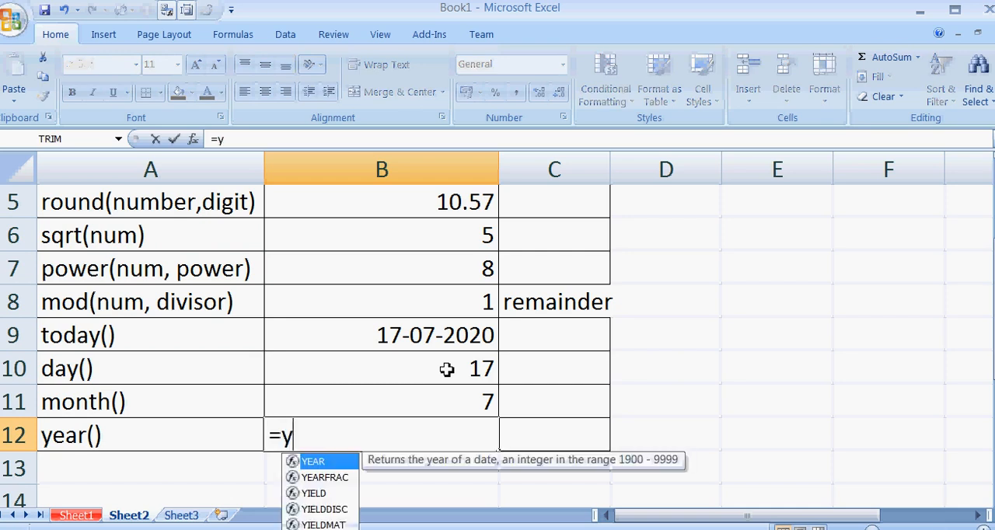
text(ear()
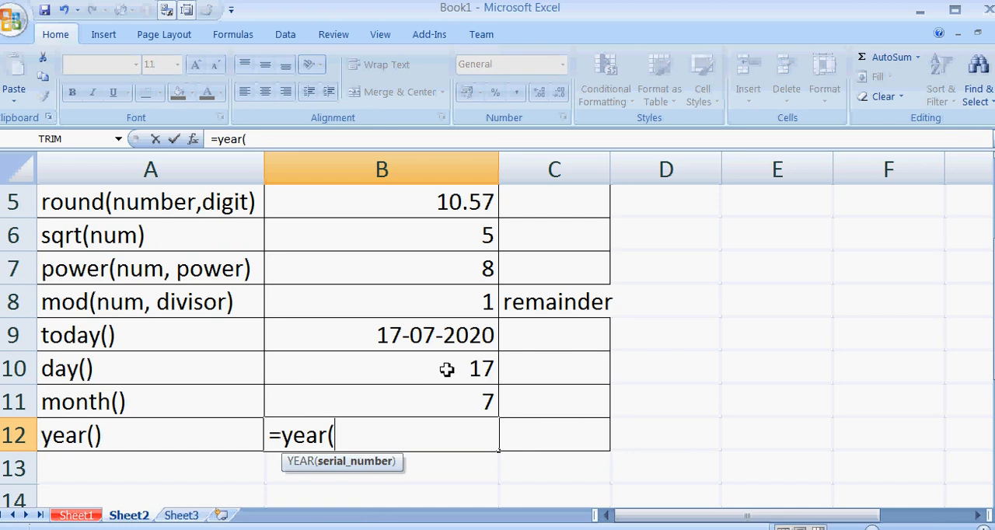
text(tod)
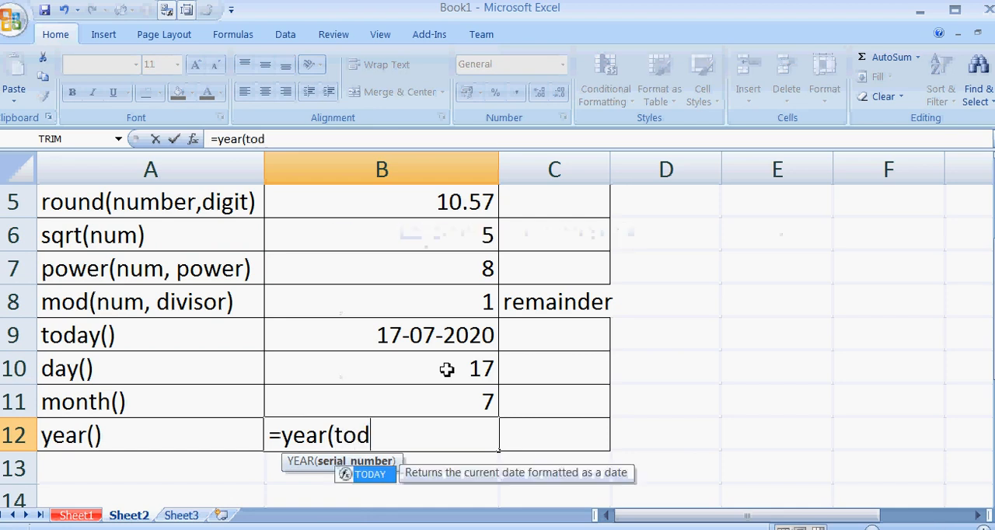
text(ay()))
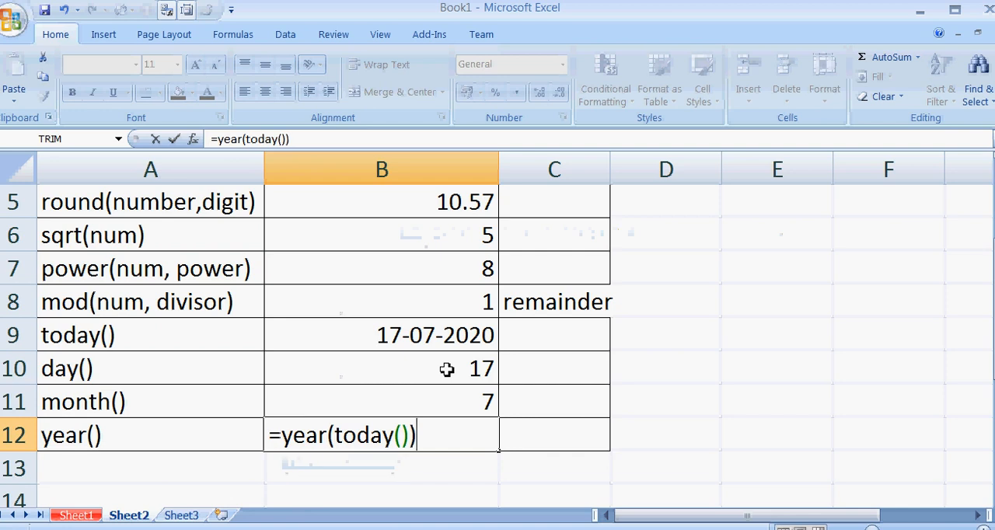
key(Return)
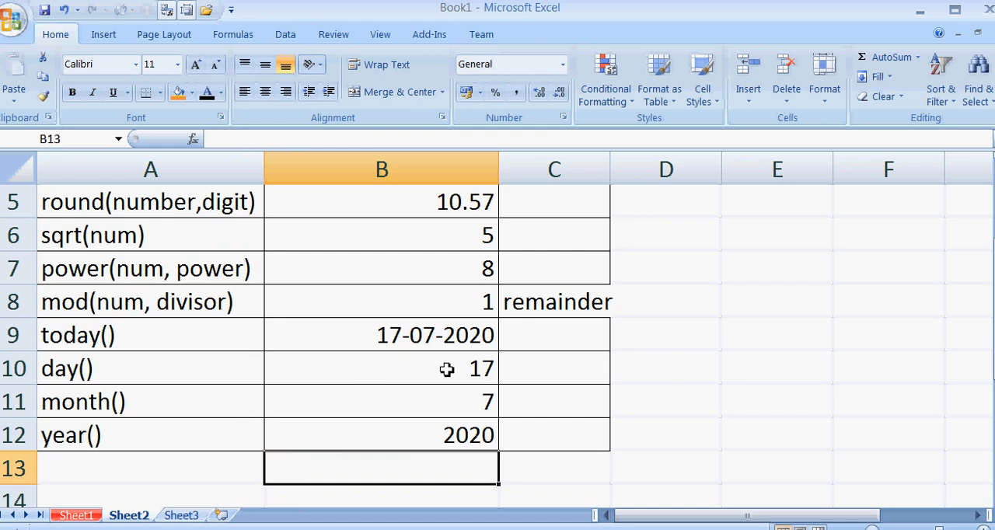
Add the headings "DOB" in A14 and "Age" in B14 below the function examples.
scroll(299, 401, down, 1)
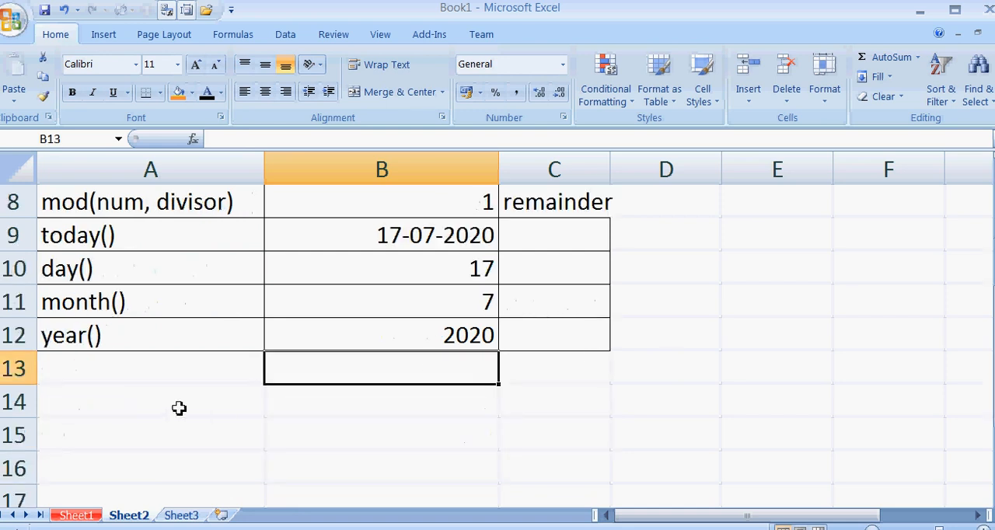
click(153, 407)
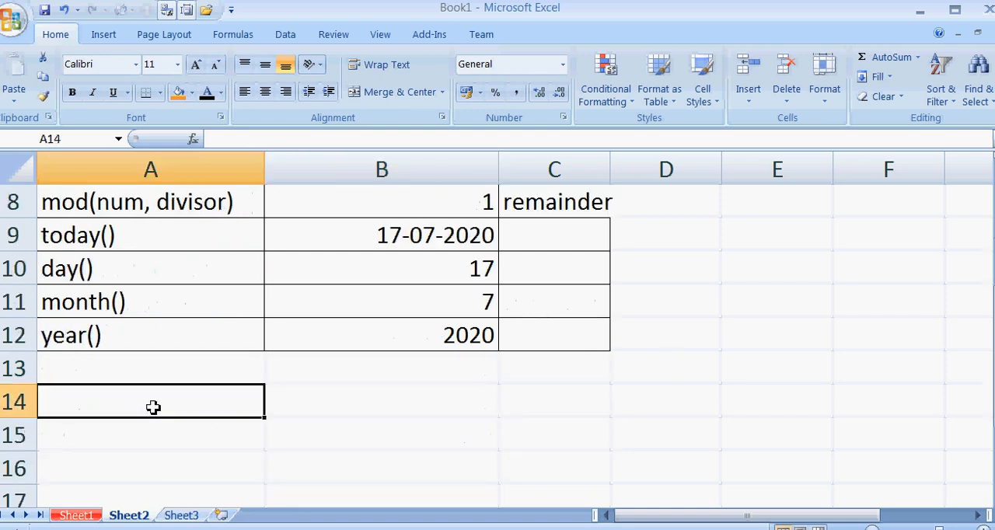
text(DOB)
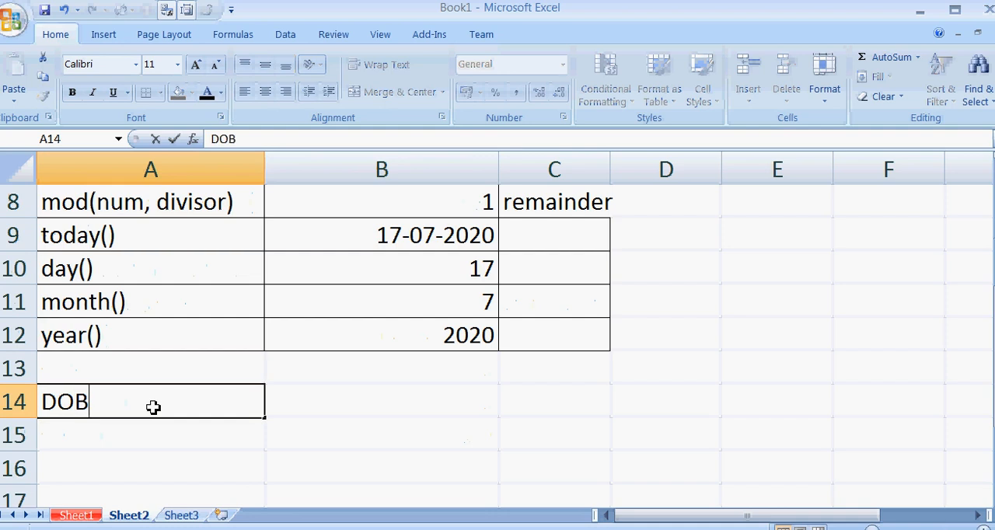
key(Tab)
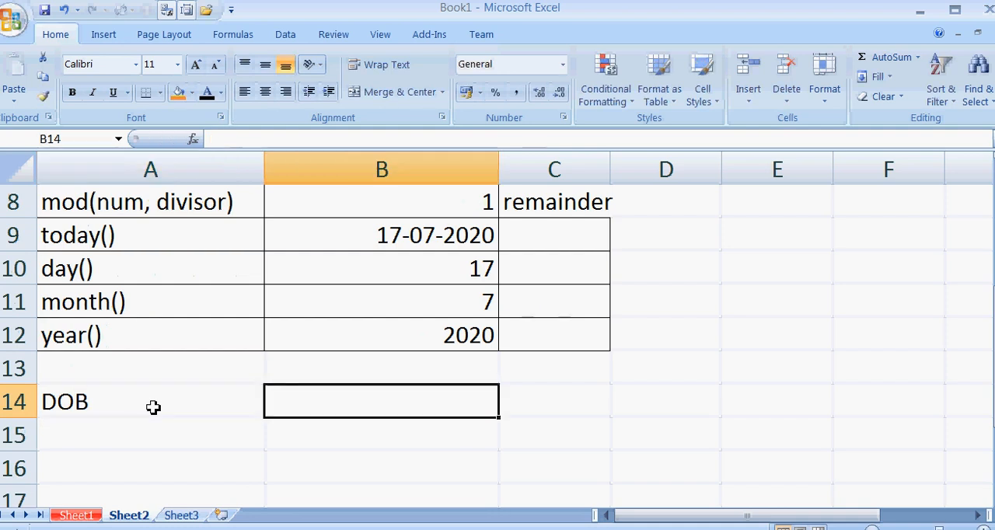
text(Age)
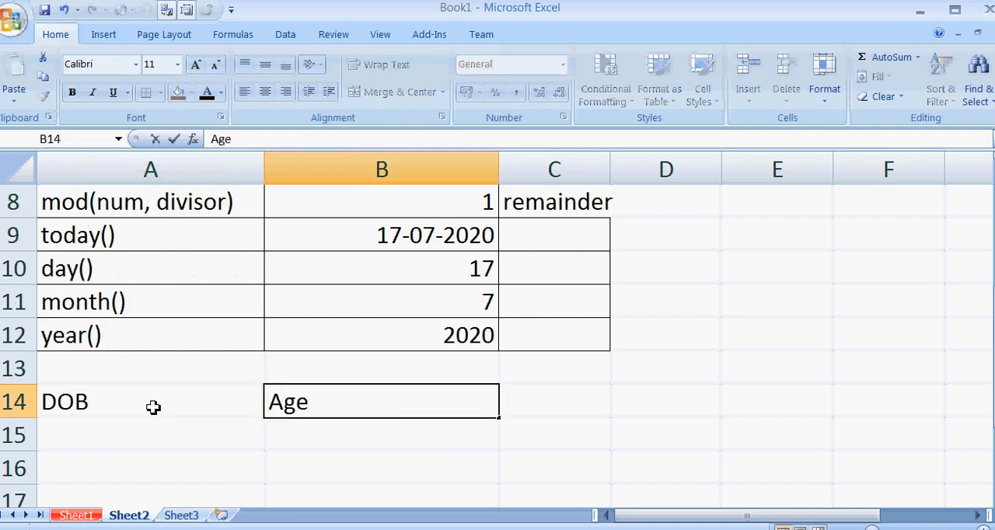
key(Down)
Enter the date of birth in A15 under the DOB heading.
key(Left)
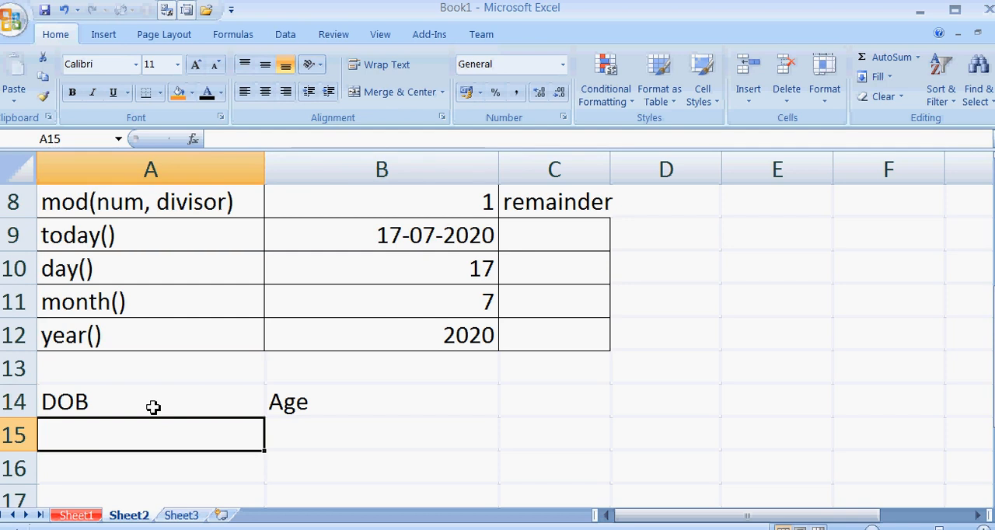
text(16-)
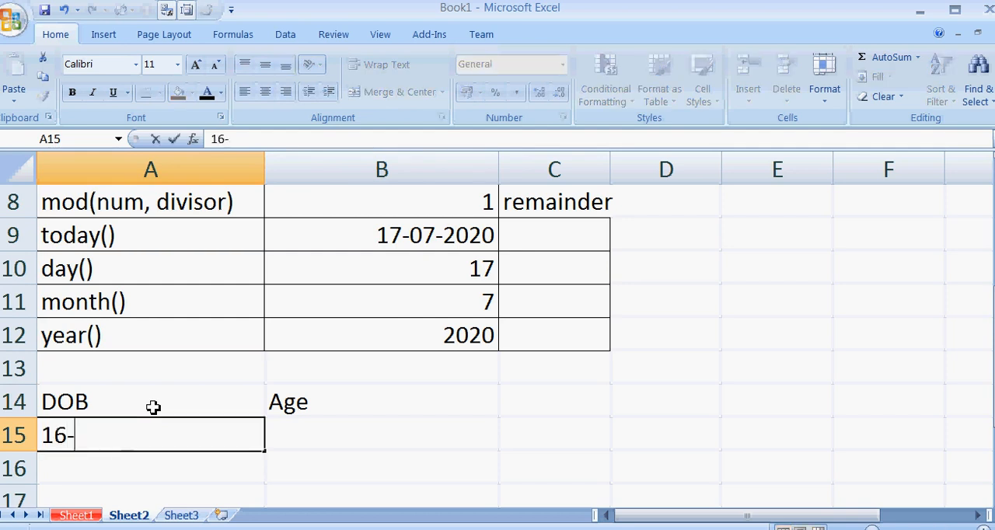
text(08-1)
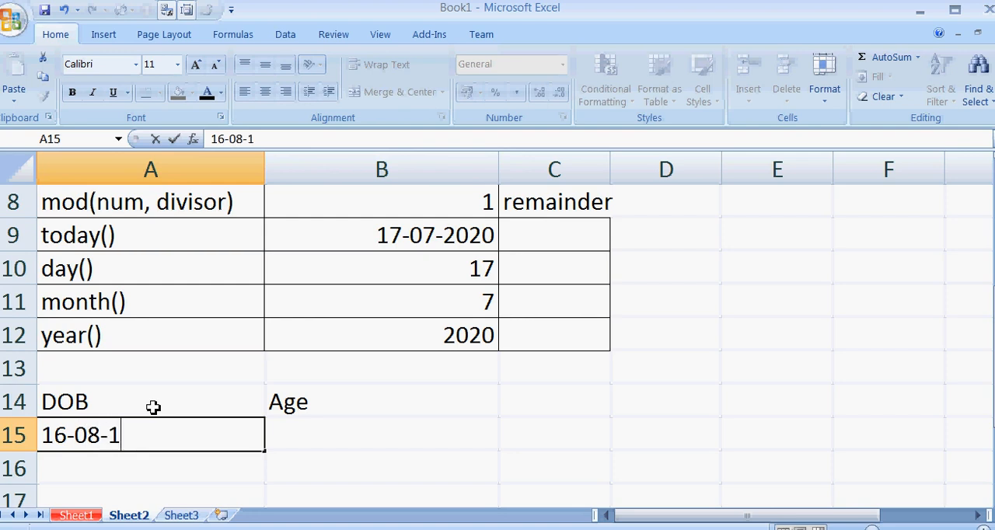
text(977)
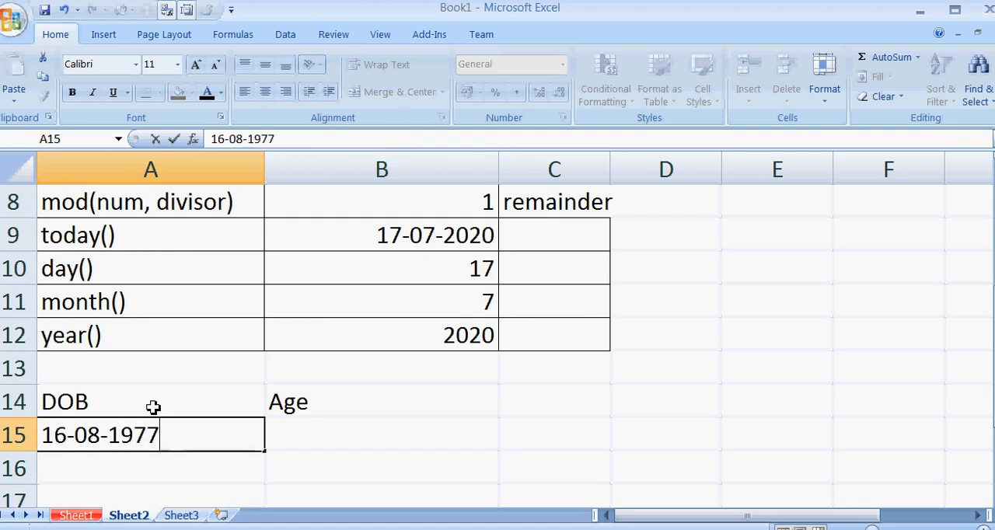
key(Tab)
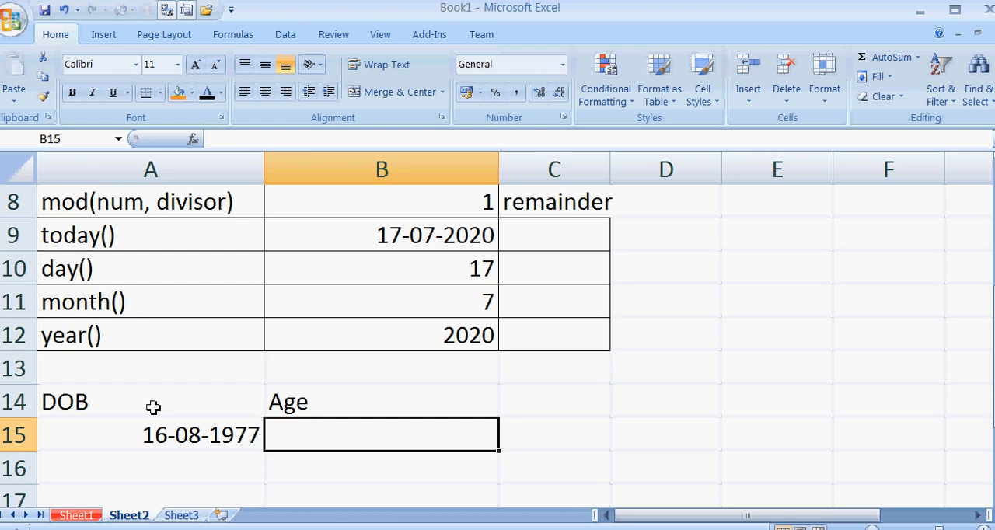
Enter =year(today())-year(A15) in B15 to calculate the age from the date of birth.
text(=)
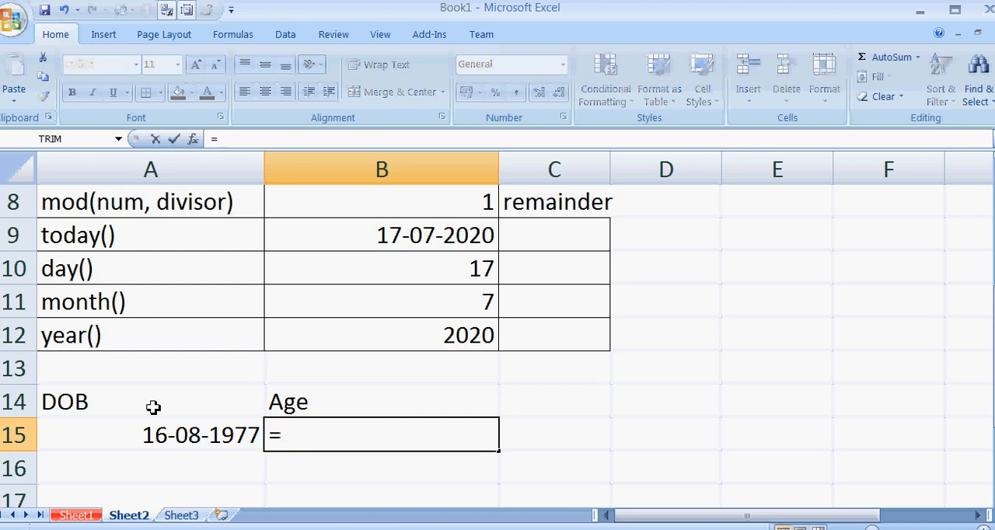
text(year)
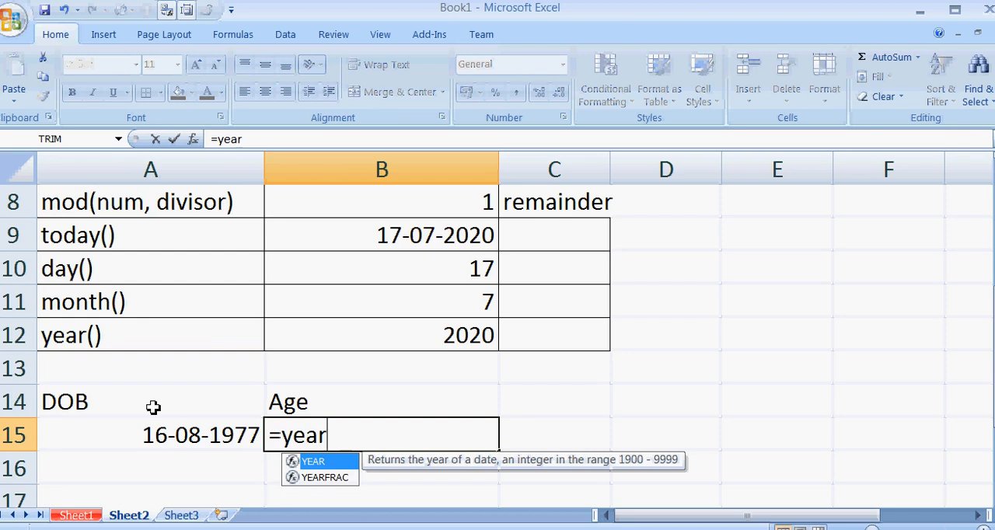
text(()
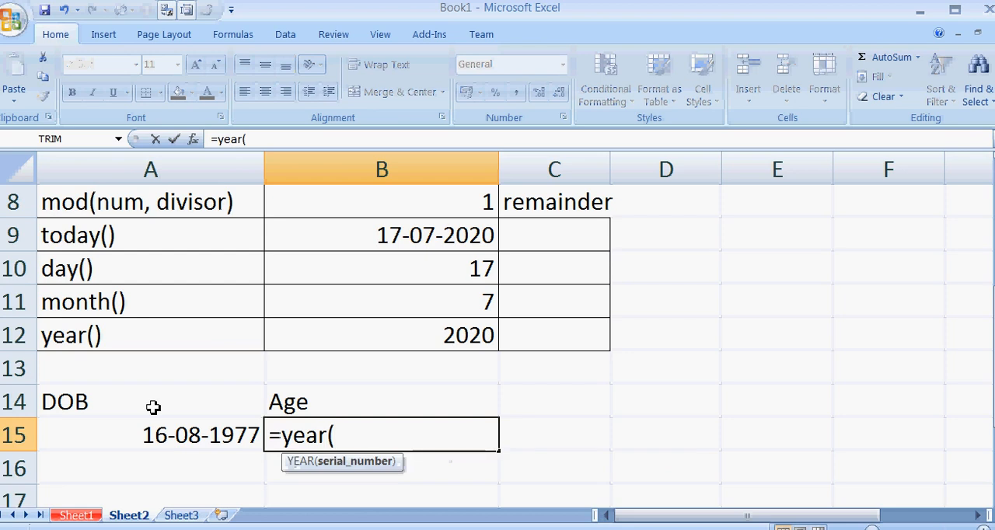
text(today()))
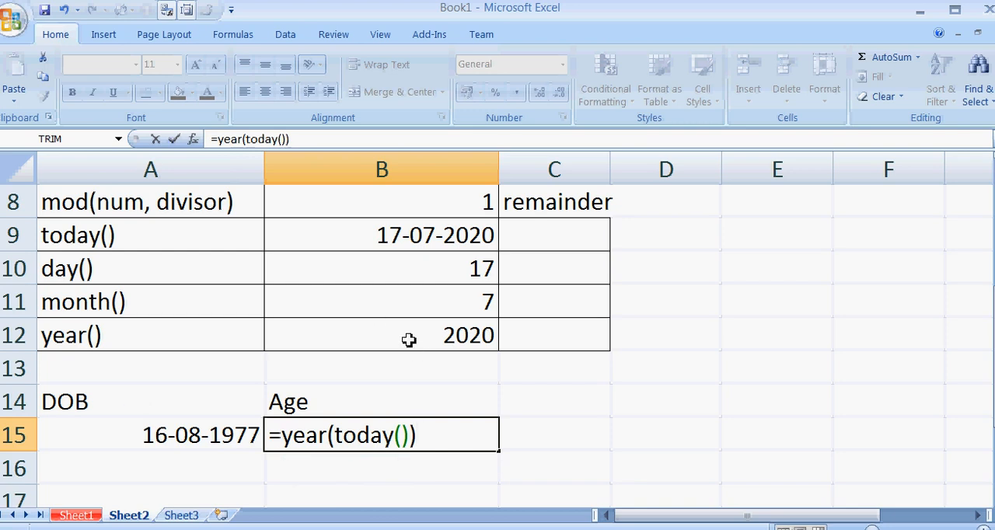
text(-yea)
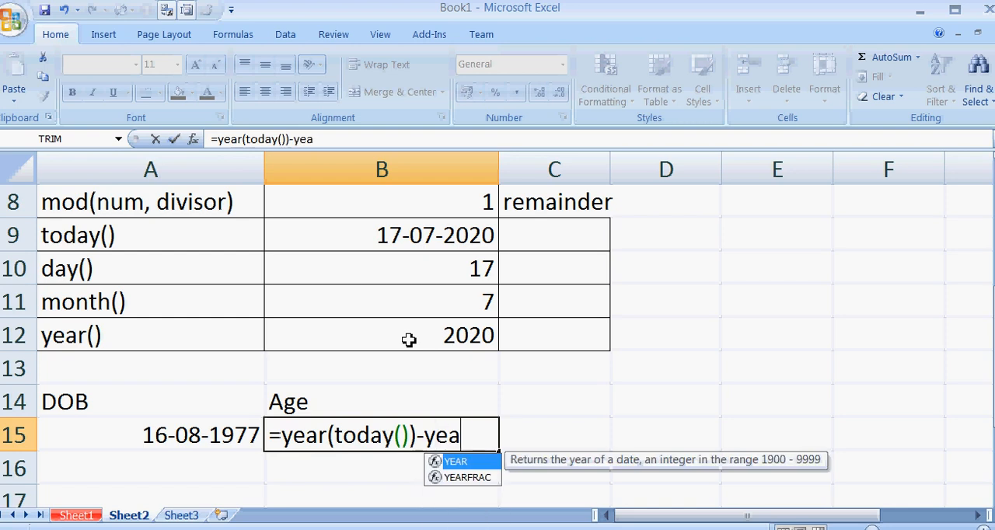
text(r()
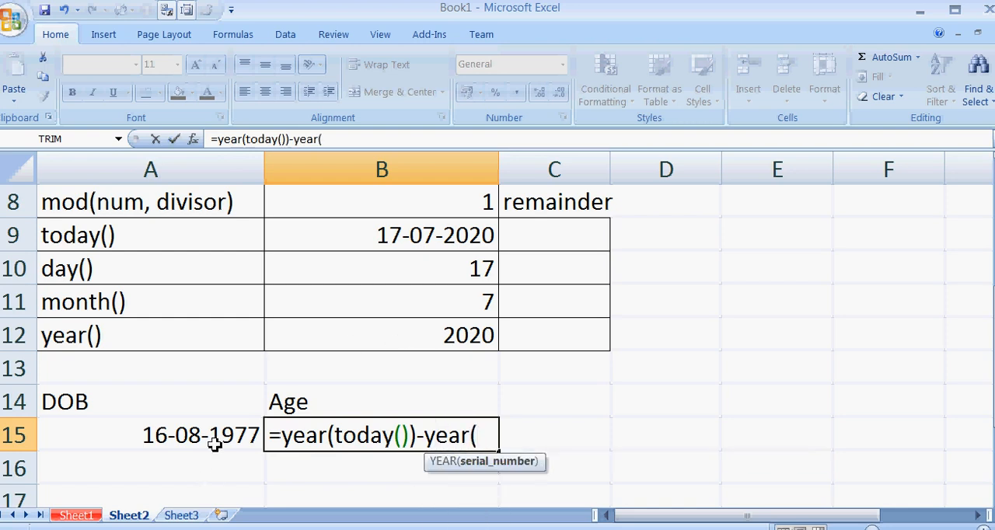
click(214, 442)
text())
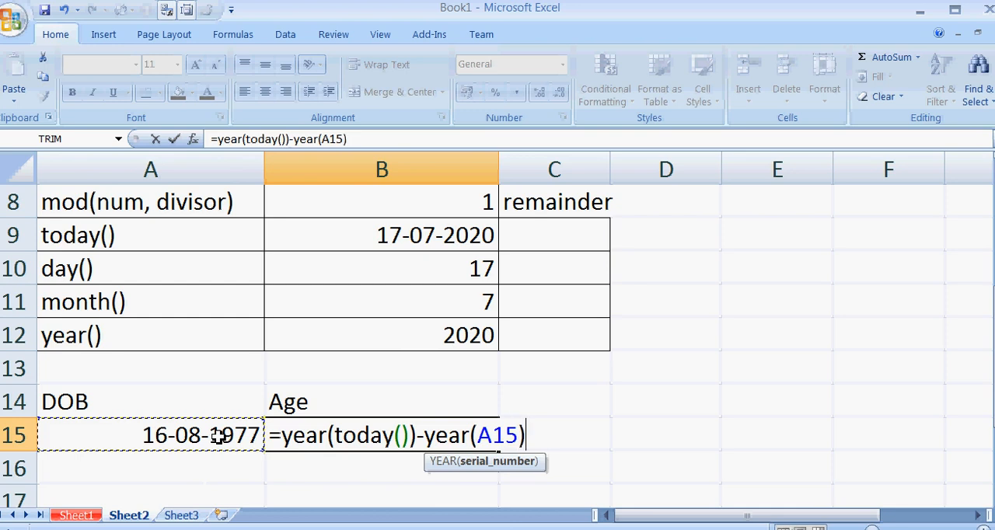
key(Return)
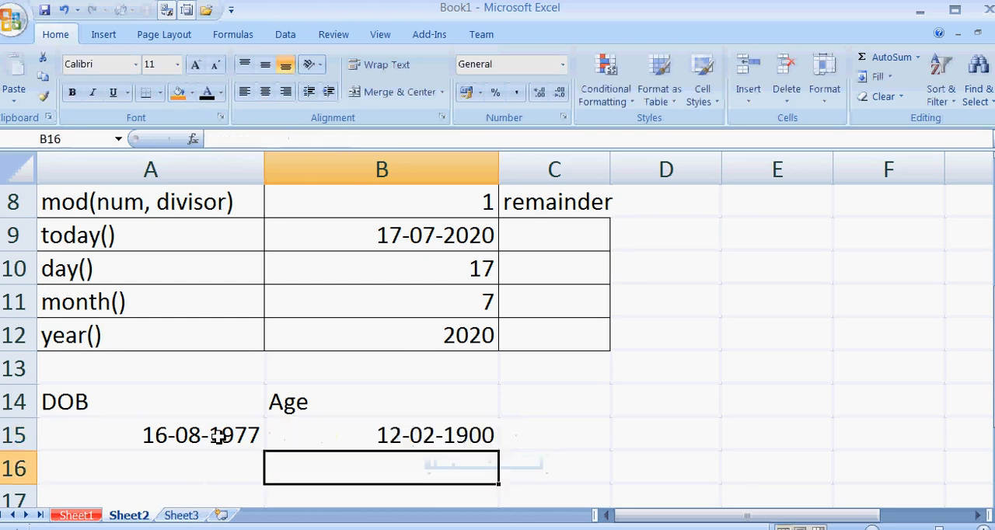
Format the age cell B15 as Number with 0 decimal places.
click(359, 436)
right_click(363, 436)
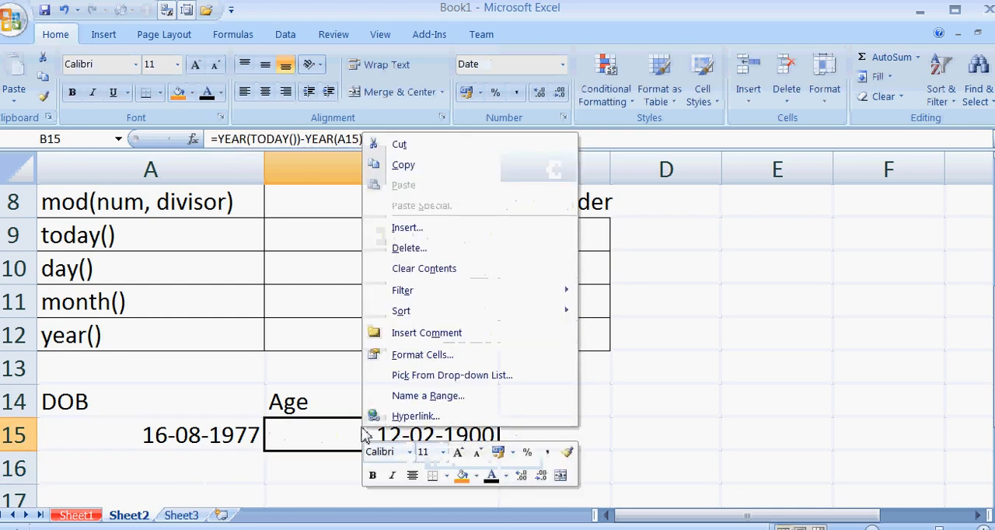
click(423, 354)
click(210, 159)
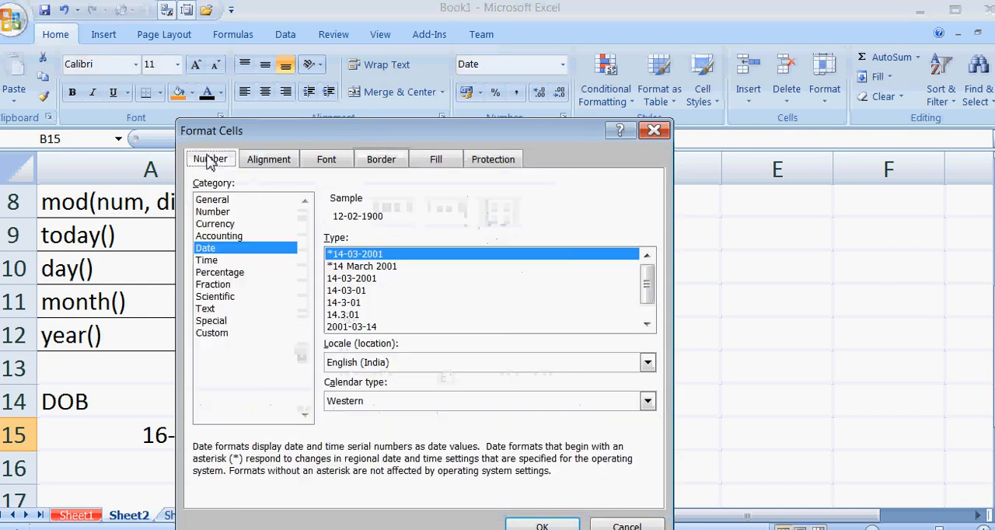
click(220, 212)
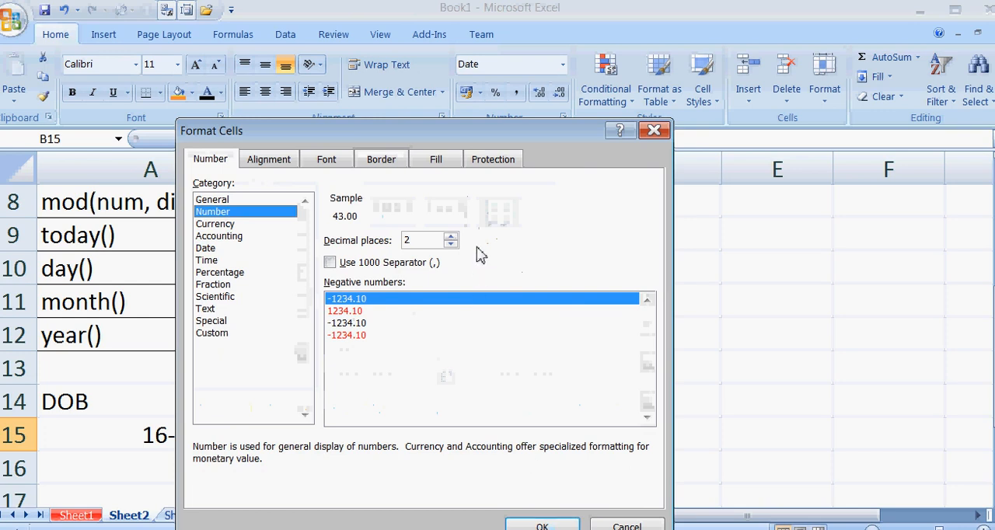
click(450, 244)
click(451, 244)
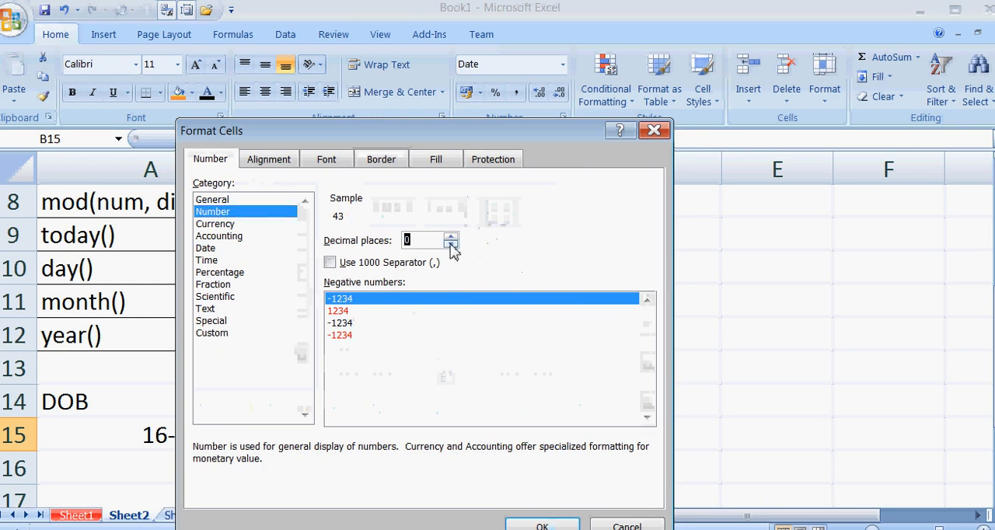
click(534, 525)
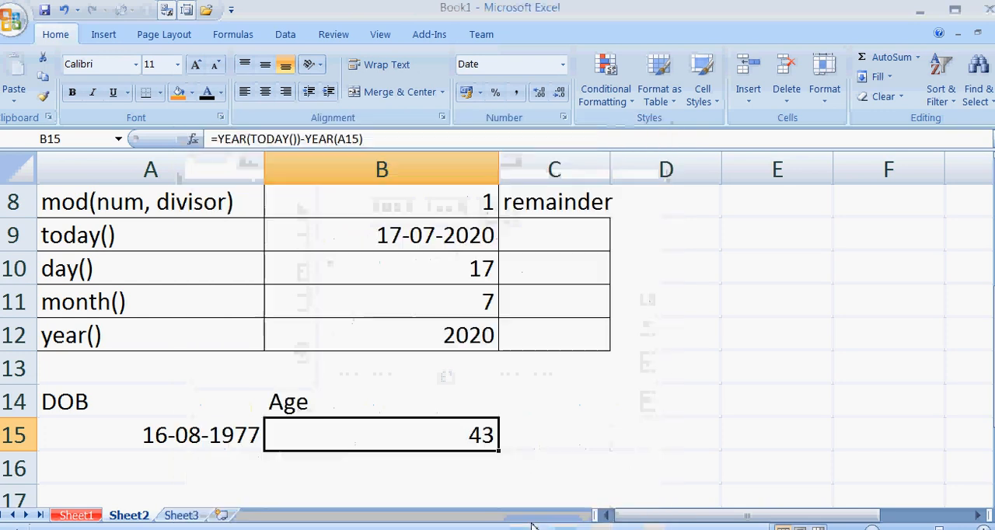
Change the age cell B15 to the General number format.
click(437, 469)
click(428, 441)
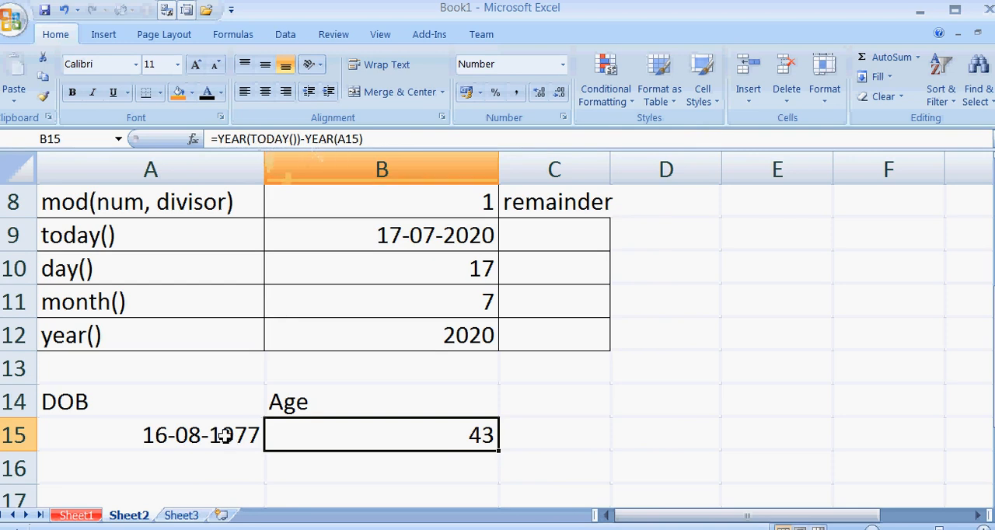
right_click(329, 437)
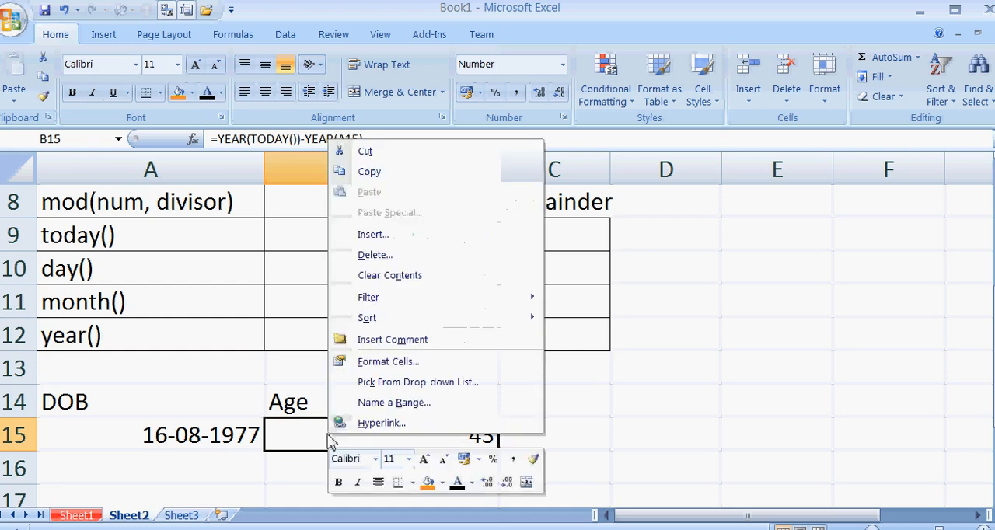
click(366, 362)
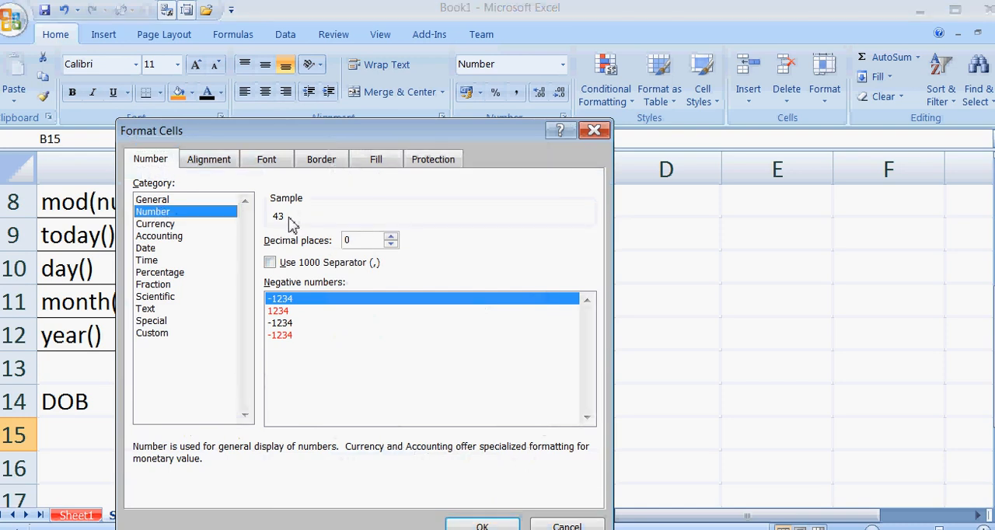
click(151, 249)
click(161, 201)
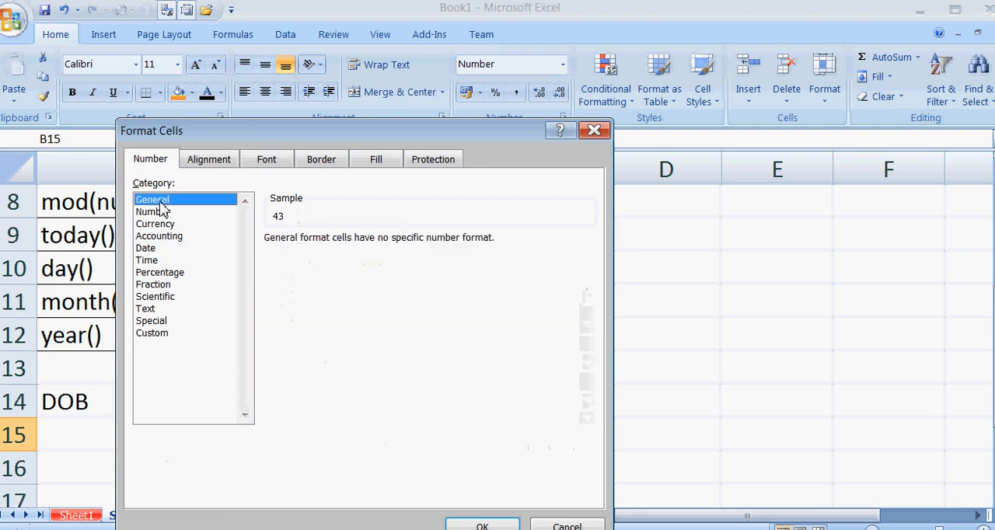
click(474, 526)
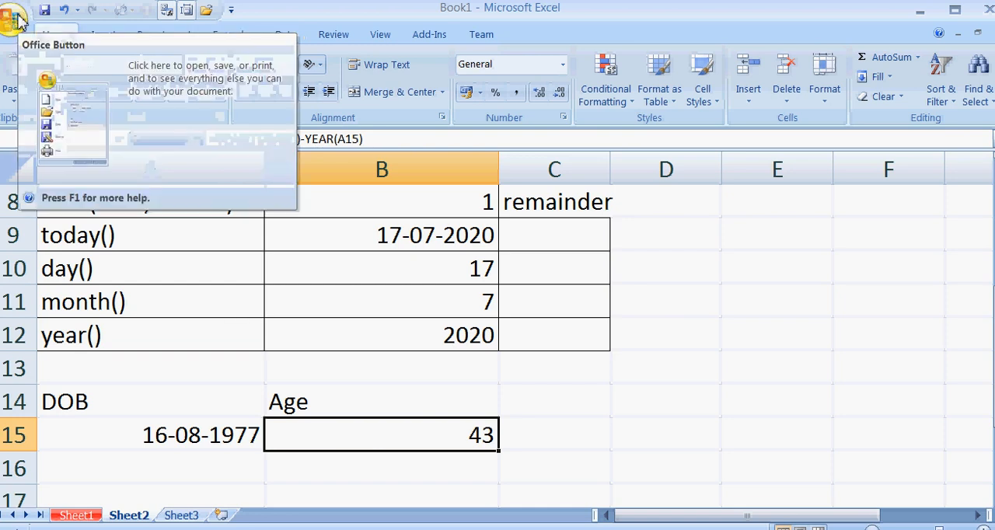
right_click(722, 529)
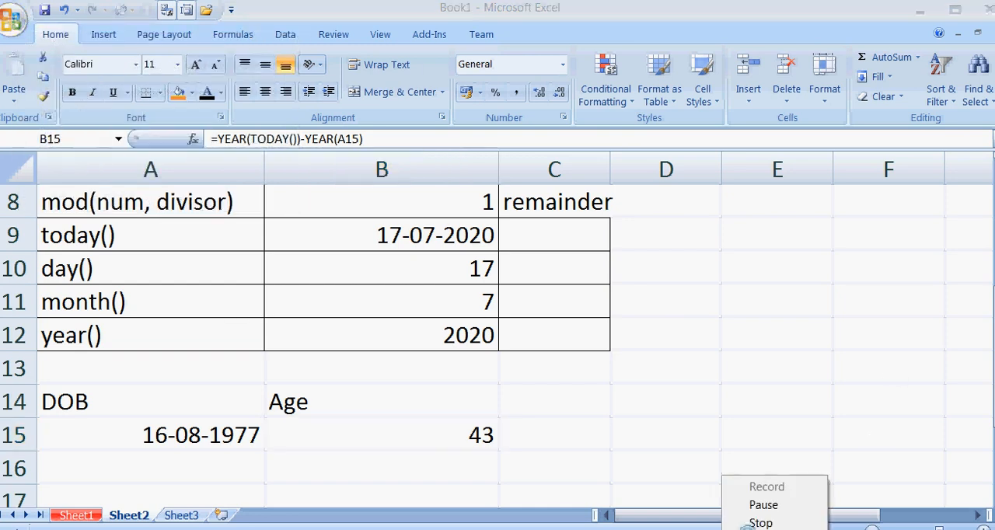
click(759, 523)
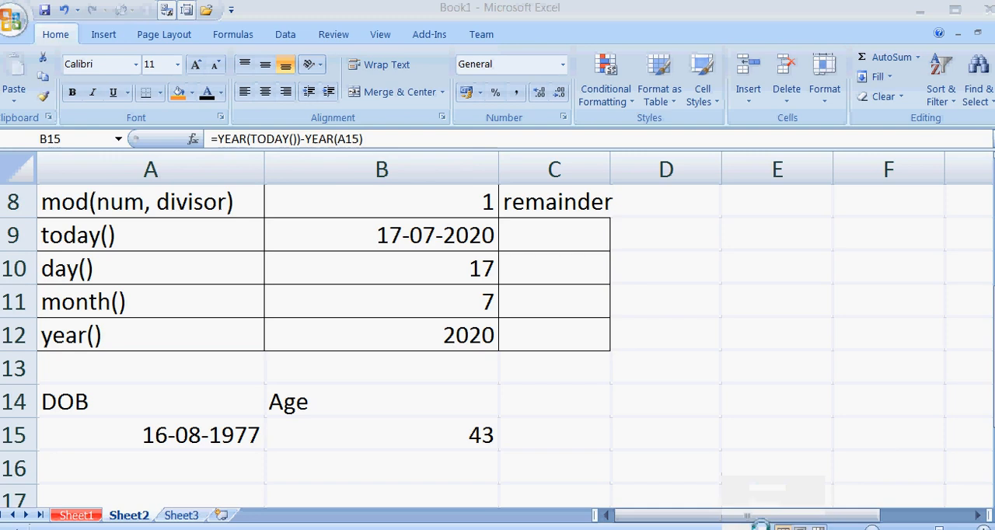
right_click(722, 529)
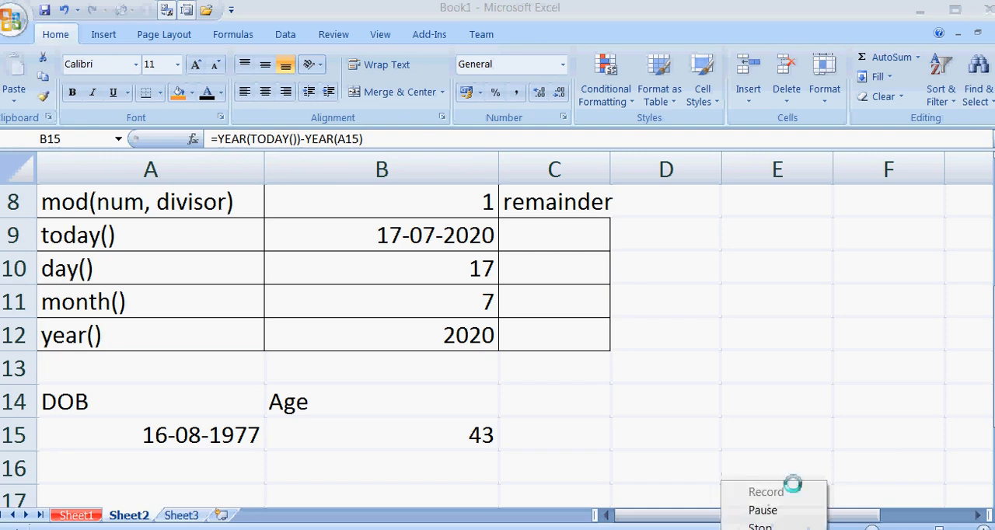